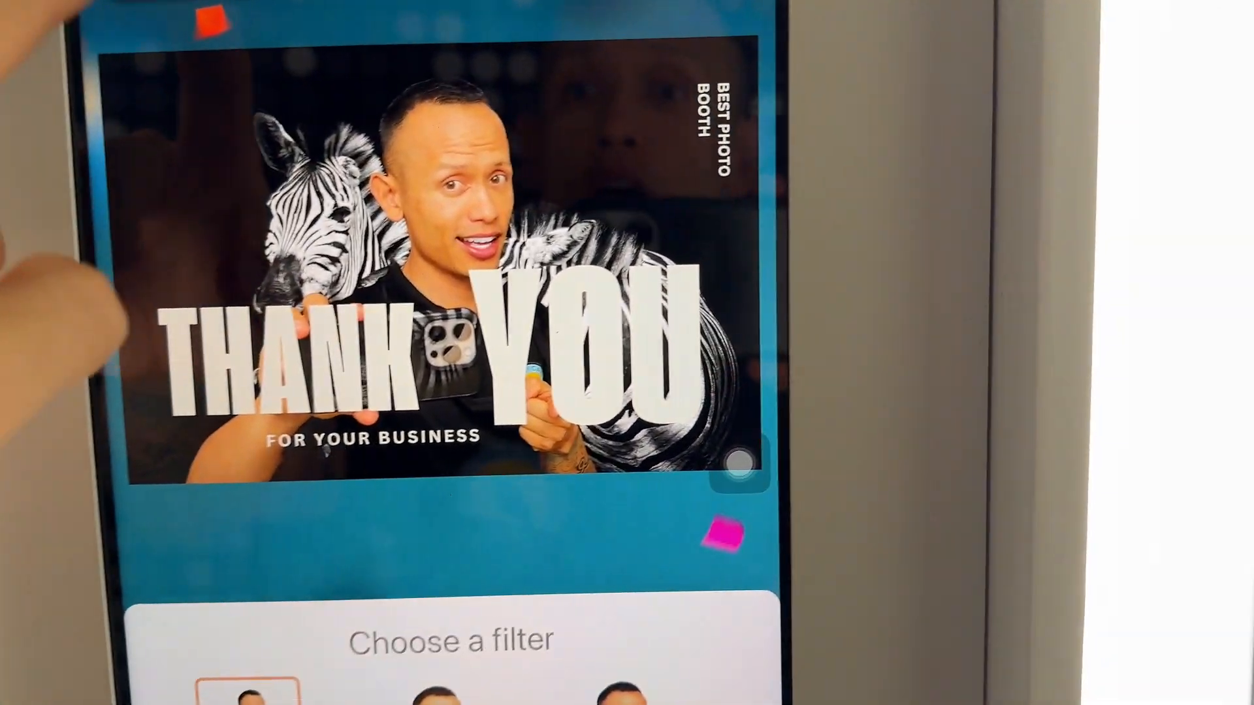
{"action": "left_click", "coordinate": [329, 19]}
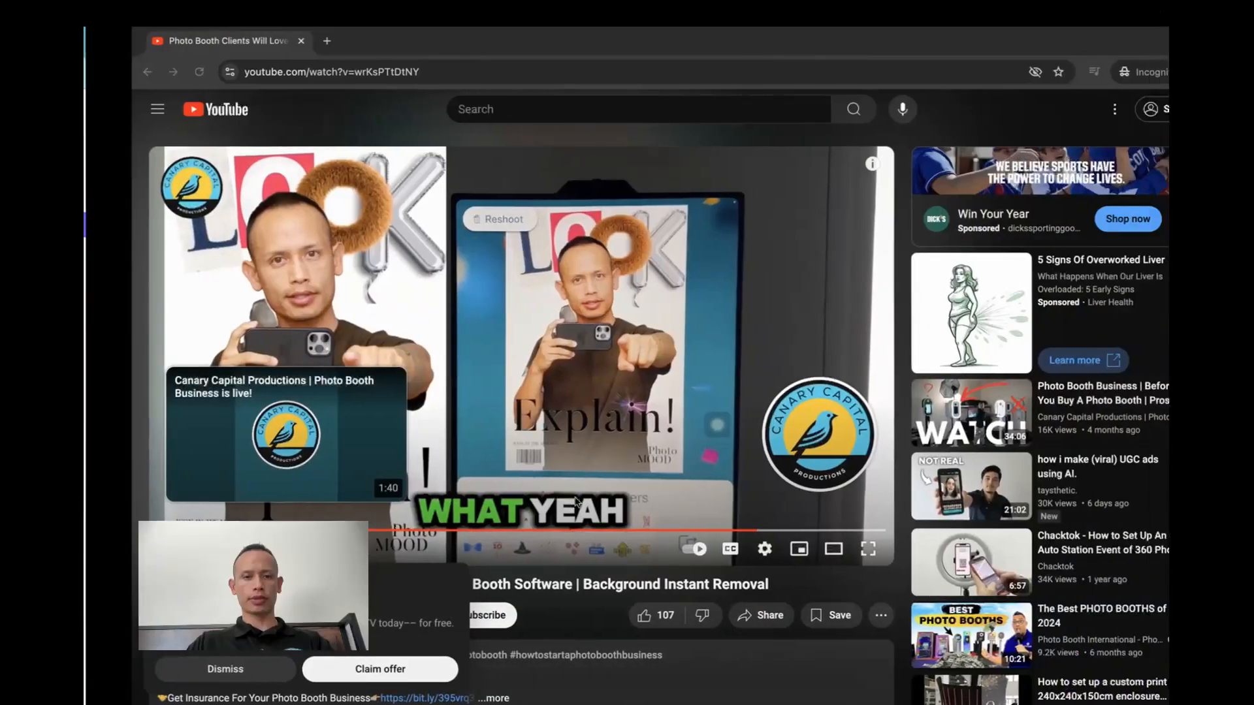
Expand the YouTube video's description and open the free-trial link for the #1 Glam Filter Photo Booth App
{"action": "scroll", "coordinate": [604, 359], "scroll_direction": "down", "scroll_amount": 10}
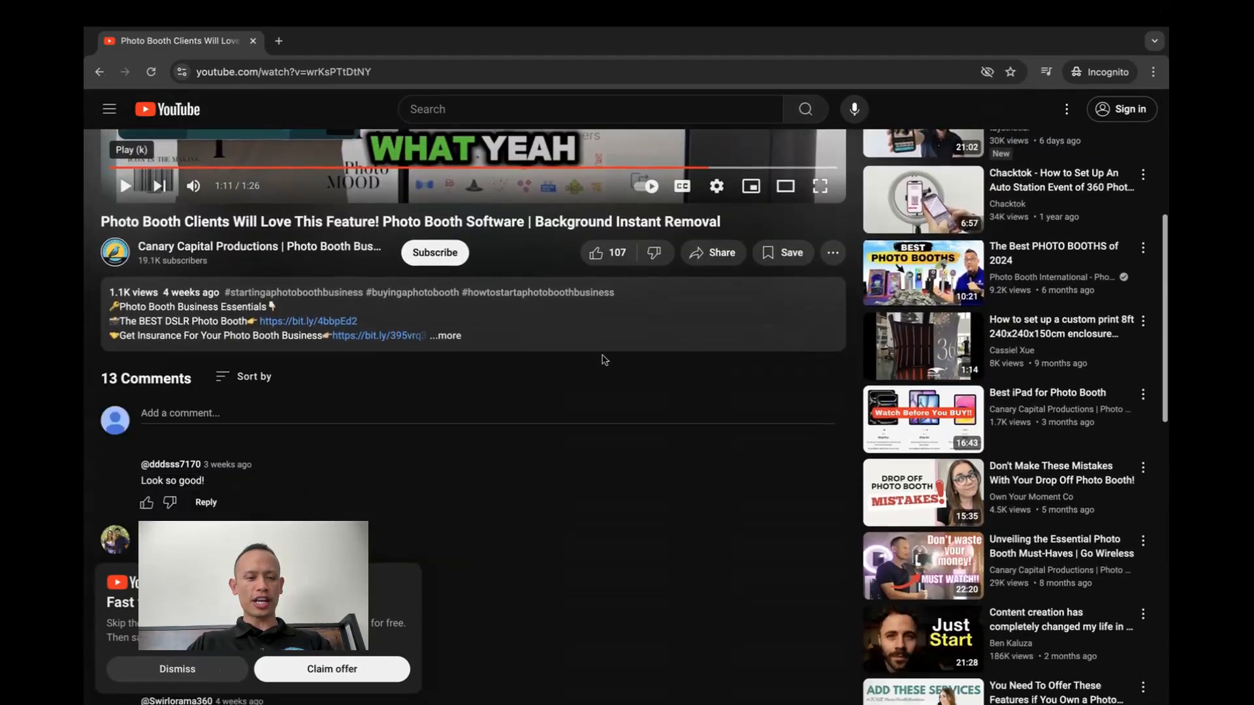
{"action": "scroll", "coordinate": [605, 360], "scroll_direction": "up", "scroll_amount": 3}
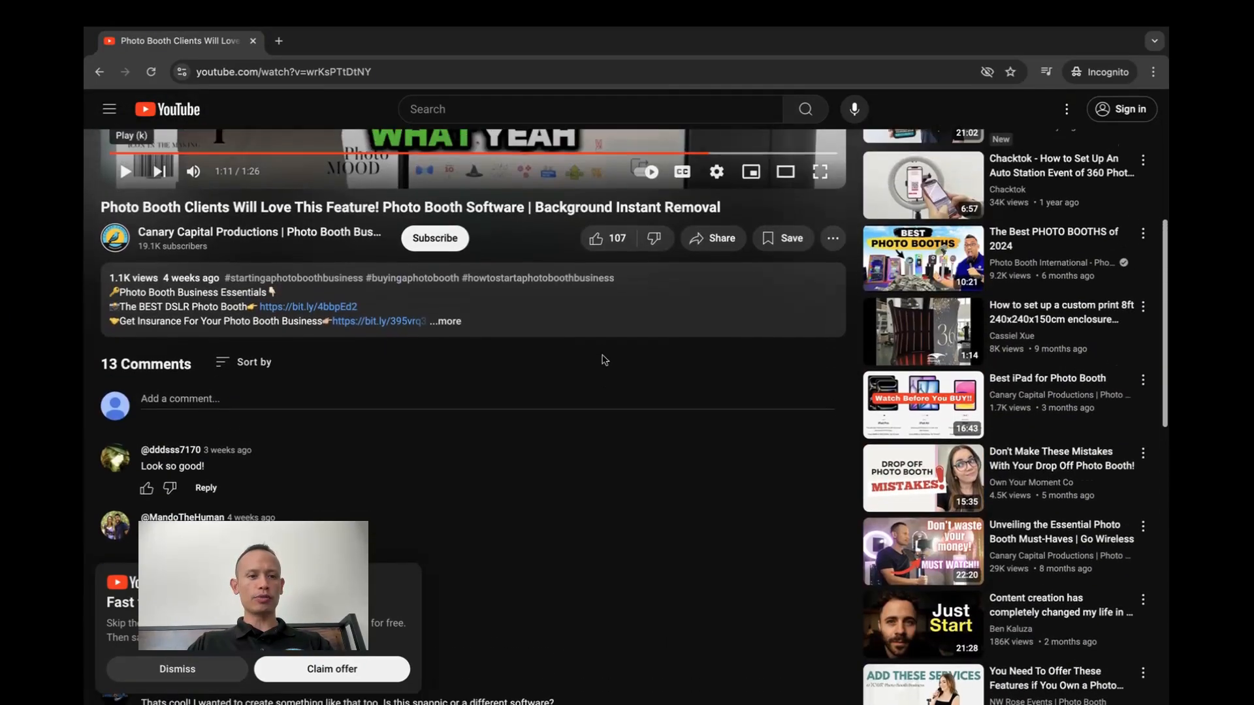
{"action": "left_click", "coordinate": [450, 330]}
{"action": "scroll", "coordinate": [459, 330], "scroll_direction": "down", "scroll_amount": 3}
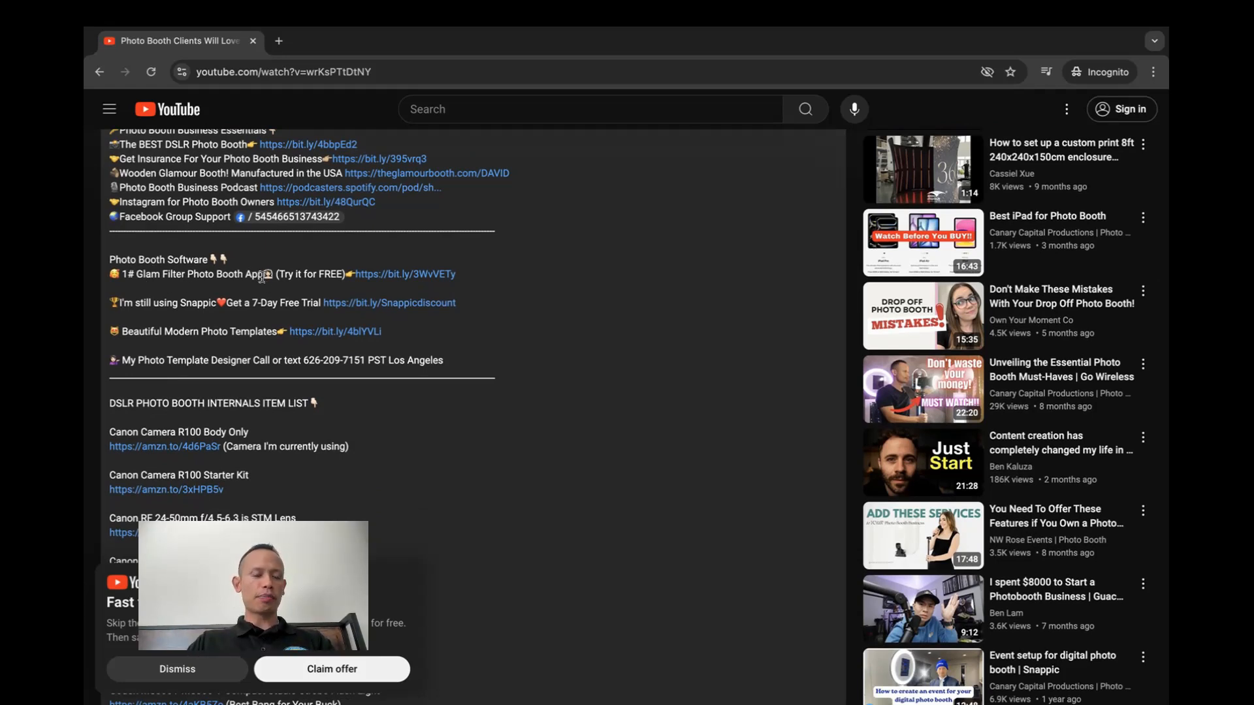
{"action": "left_click", "coordinate": [389, 274]}
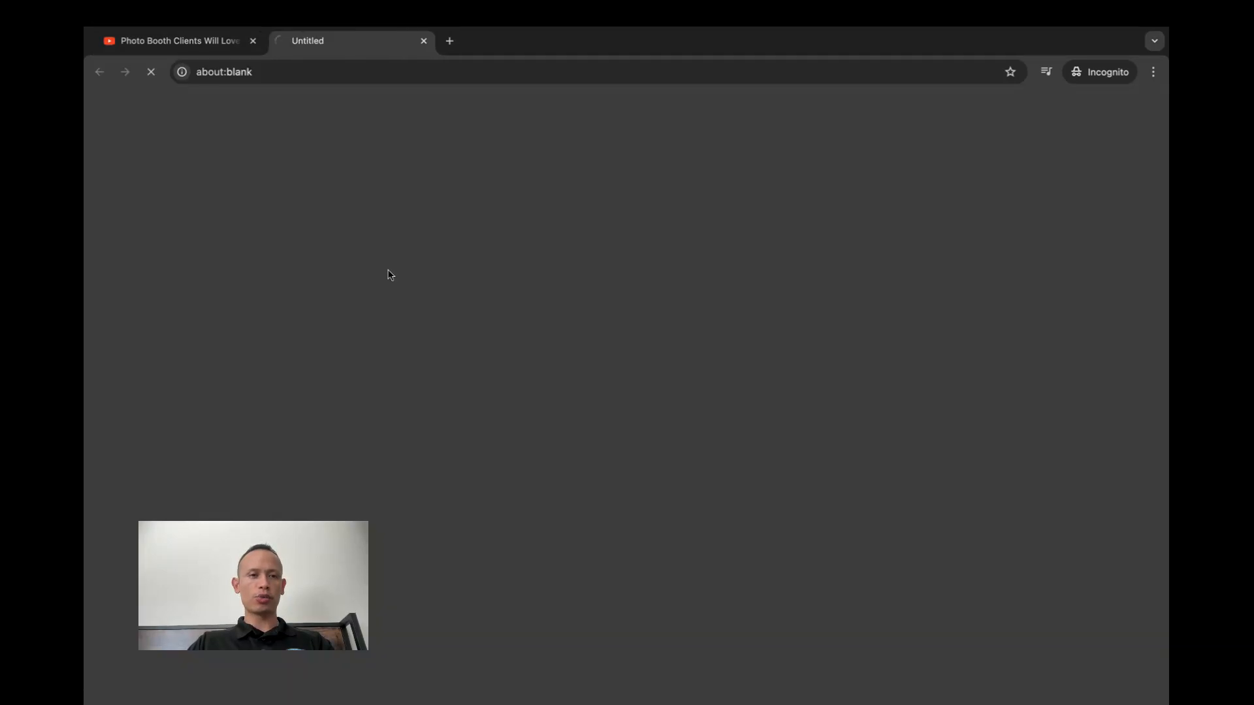
Open the Pricing page of the Booth.Events site from the Canary Capital Productions landing page
{"action": "scroll", "coordinate": [653, 314], "scroll_direction": "down", "scroll_amount": 3}
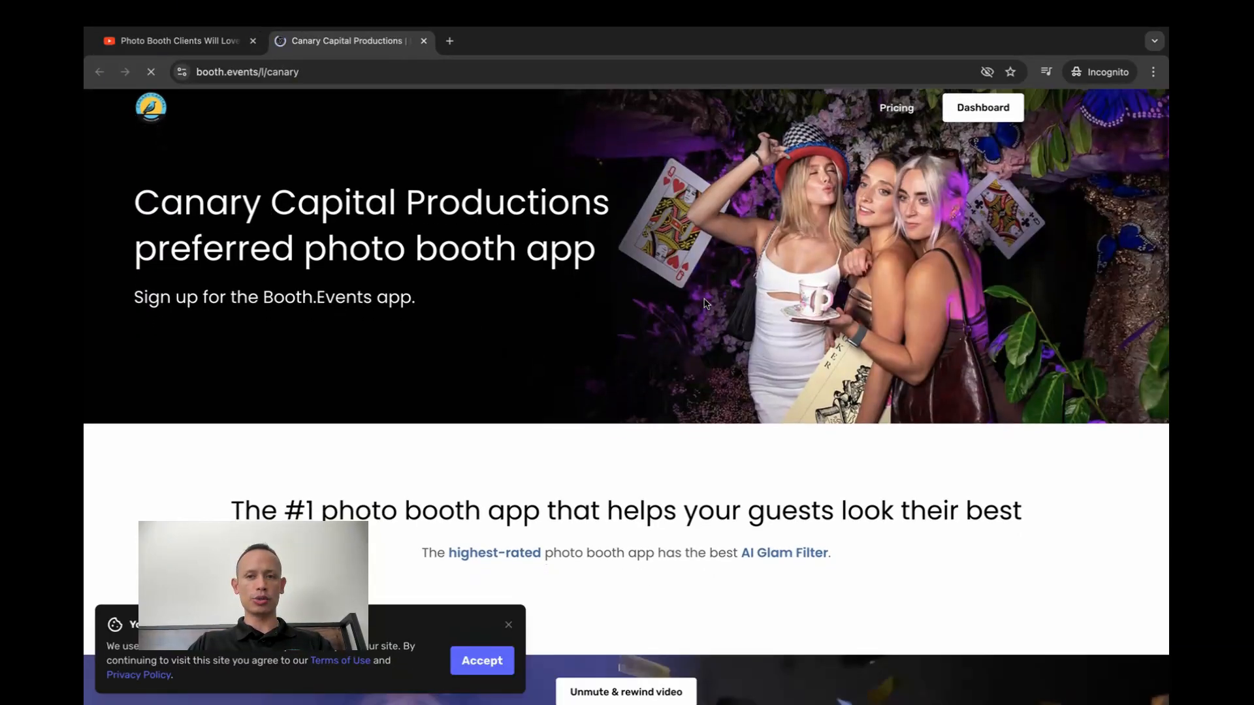
{"action": "scroll", "coordinate": [706, 303], "scroll_direction": "up", "scroll_amount": 3}
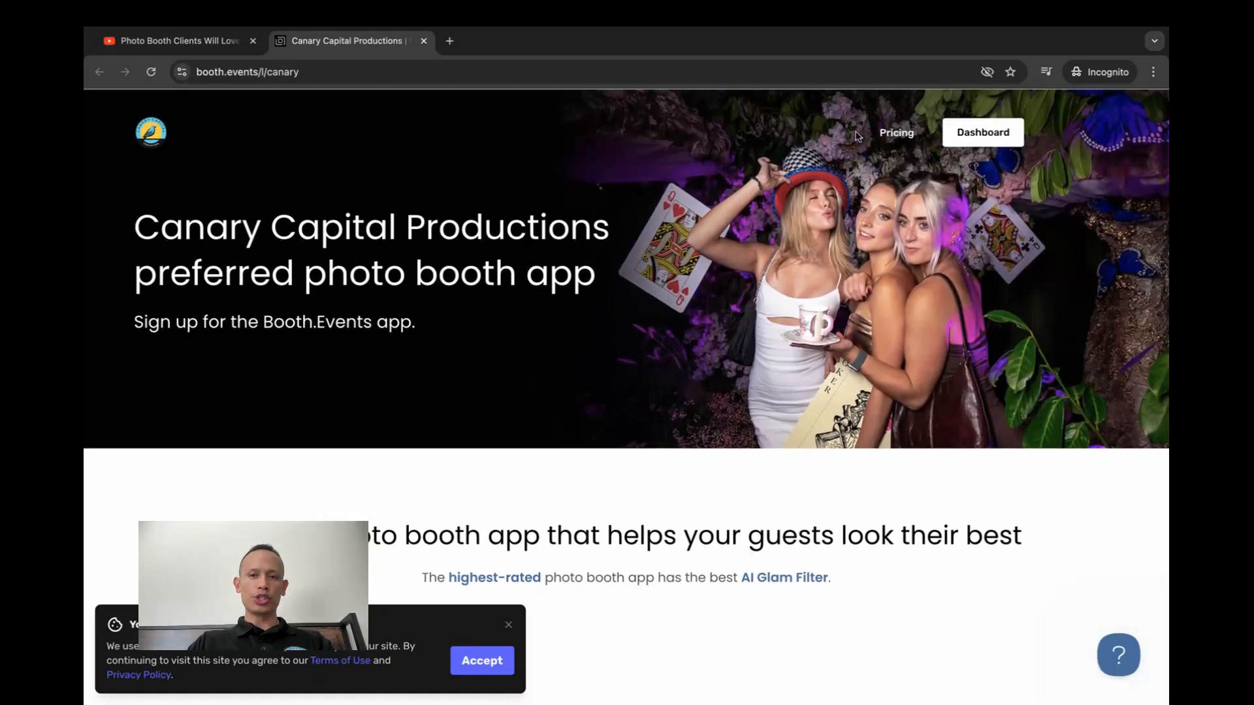
{"action": "left_click", "coordinate": [890, 139]}
Review the Basic, Pro and Pro+ plan prices, the non-subscription passes and the feature comparison table
{"action": "scroll", "coordinate": [712, 237], "scroll_direction": "down", "scroll_amount": 3}
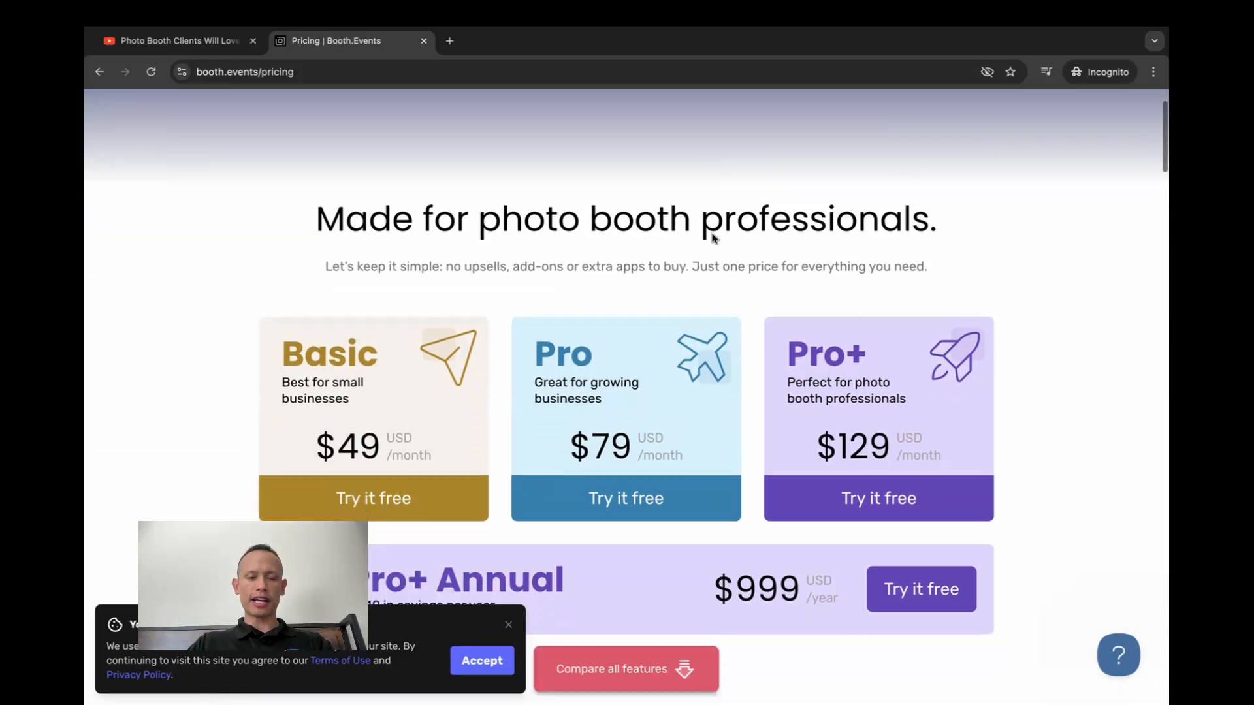
{"action": "left_click_drag", "start_coordinate": [277, 580], "coordinate": [241, 90]}
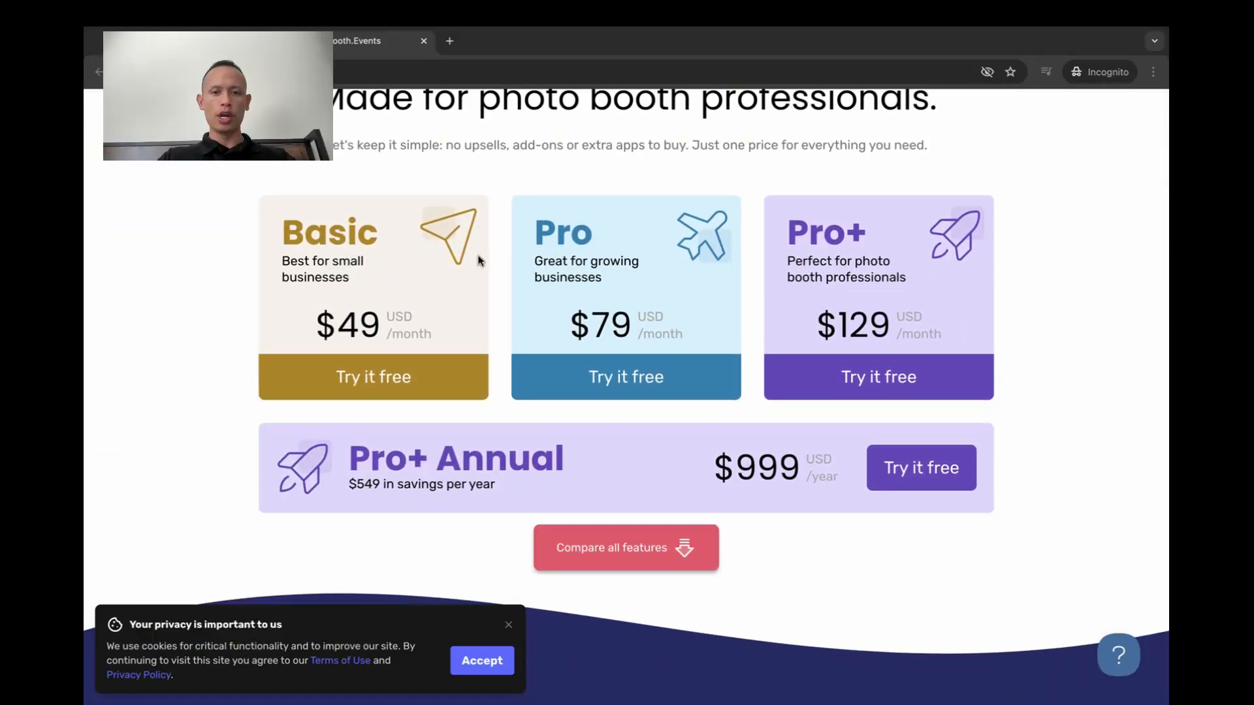
{"action": "scroll", "coordinate": [553, 274], "scroll_direction": "down", "scroll_amount": 2}
{"action": "scroll", "coordinate": [552, 275], "scroll_direction": "down", "scroll_amount": 9}
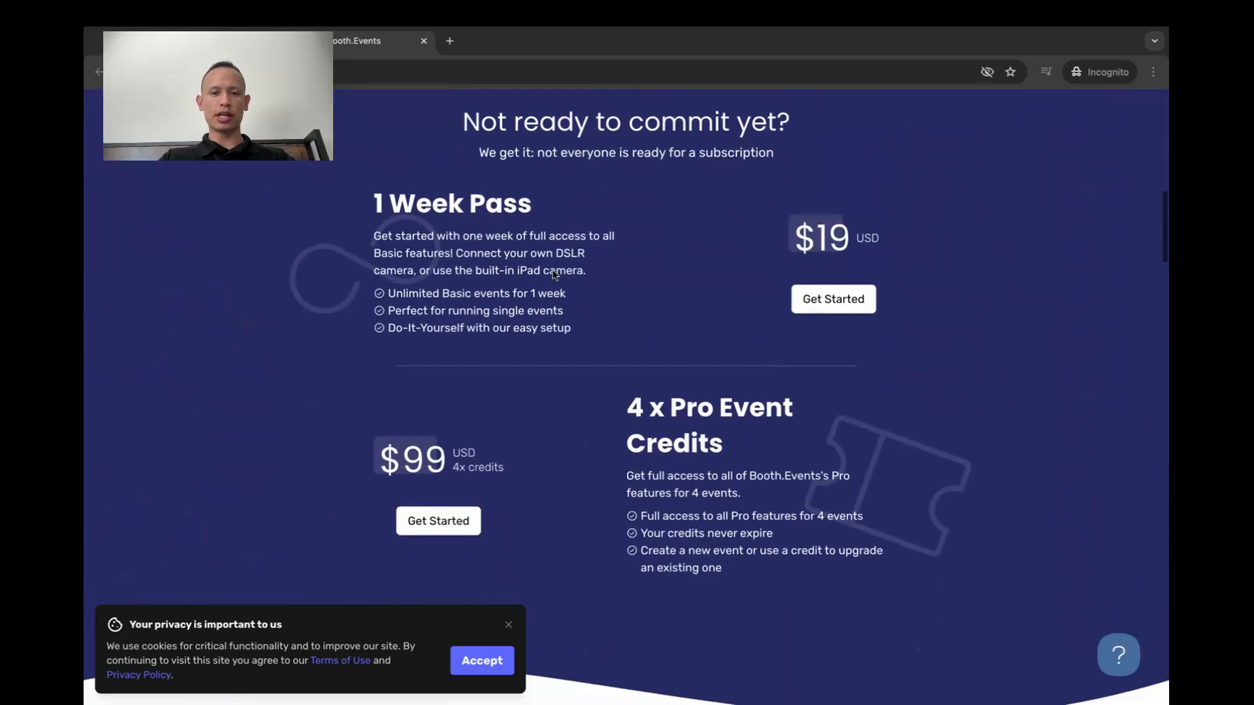
{"action": "scroll", "coordinate": [553, 274], "scroll_direction": "down", "scroll_amount": 8}
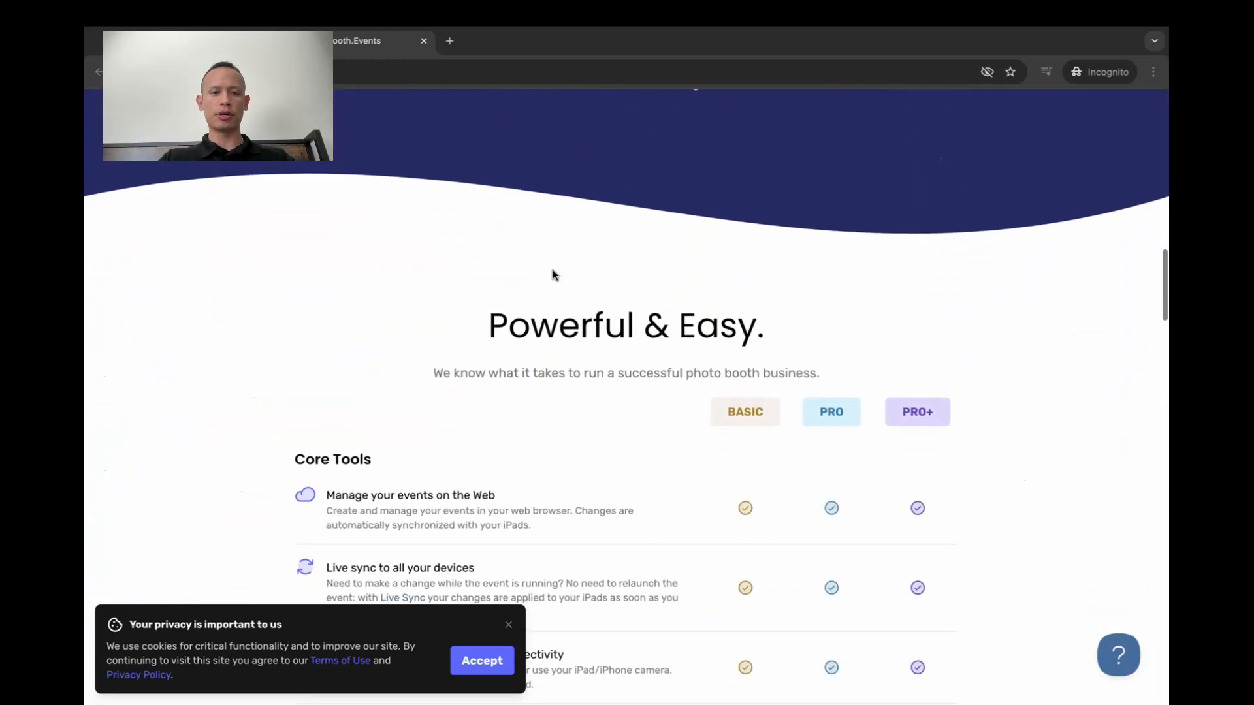
{"action": "scroll", "coordinate": [933, 234], "scroll_direction": "down", "scroll_amount": 10}
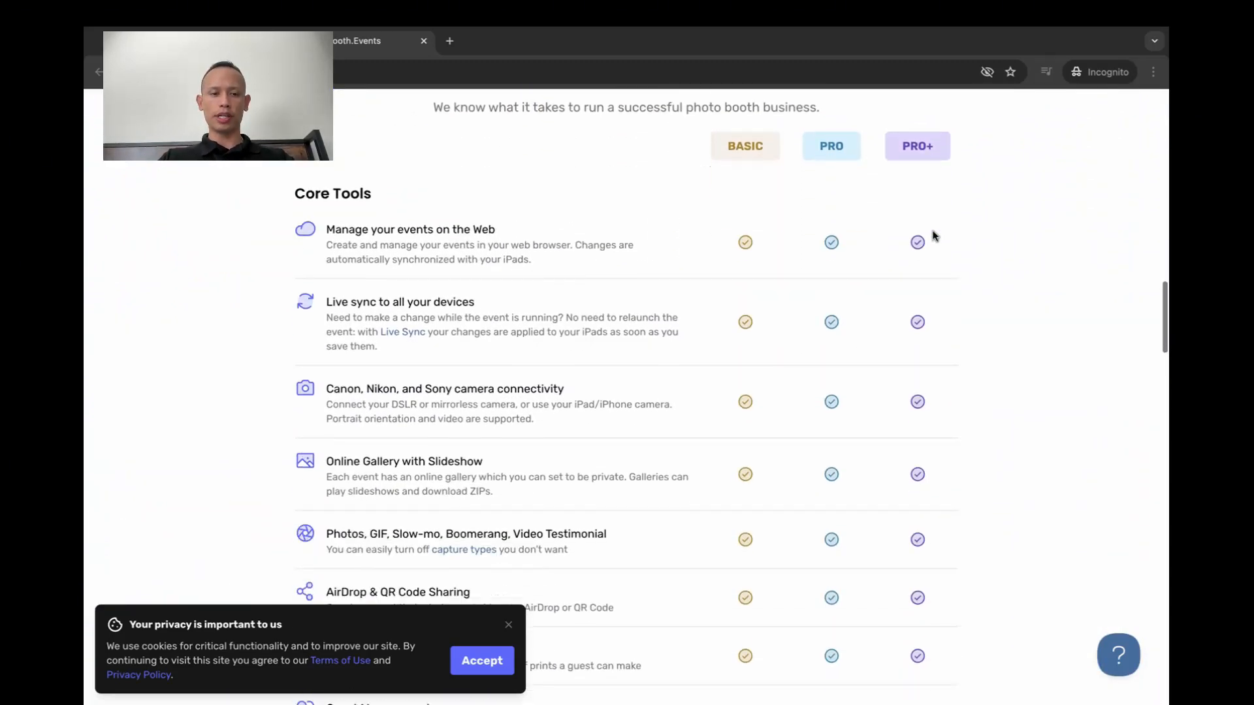
{"action": "scroll", "coordinate": [932, 234], "scroll_direction": "down", "scroll_amount": 6}
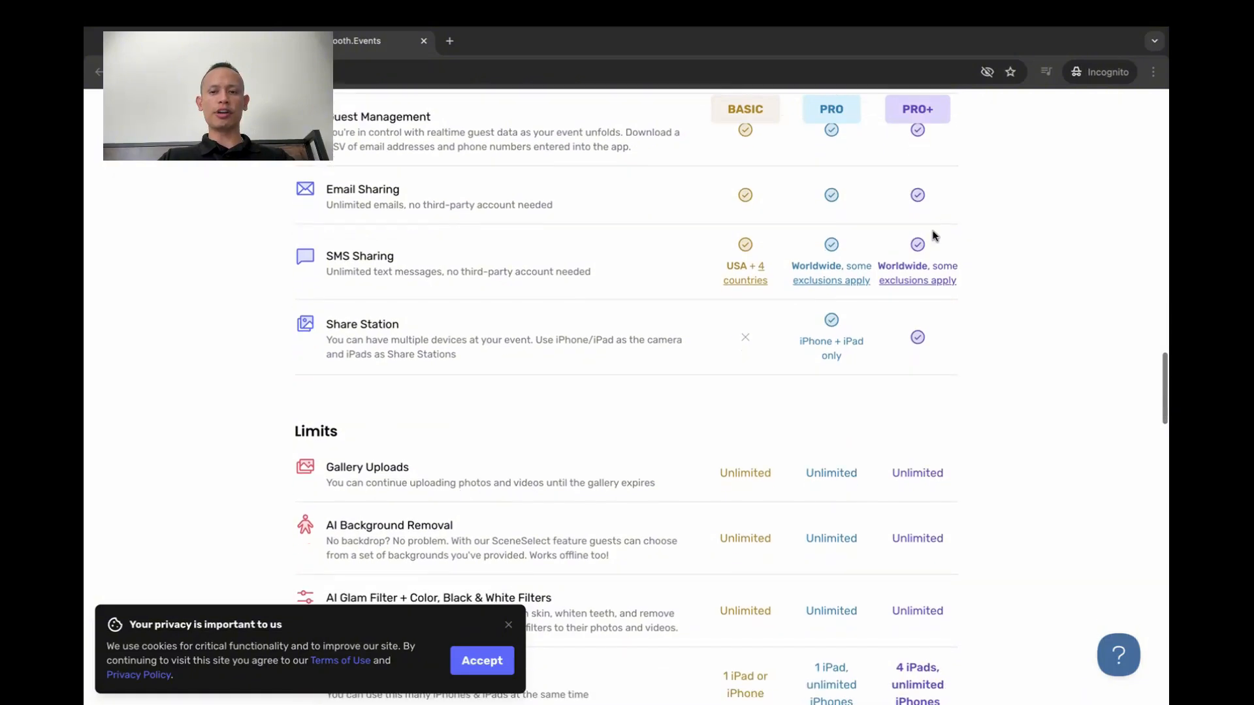
{"action": "scroll", "coordinate": [933, 236], "scroll_direction": "down", "scroll_amount": 8}
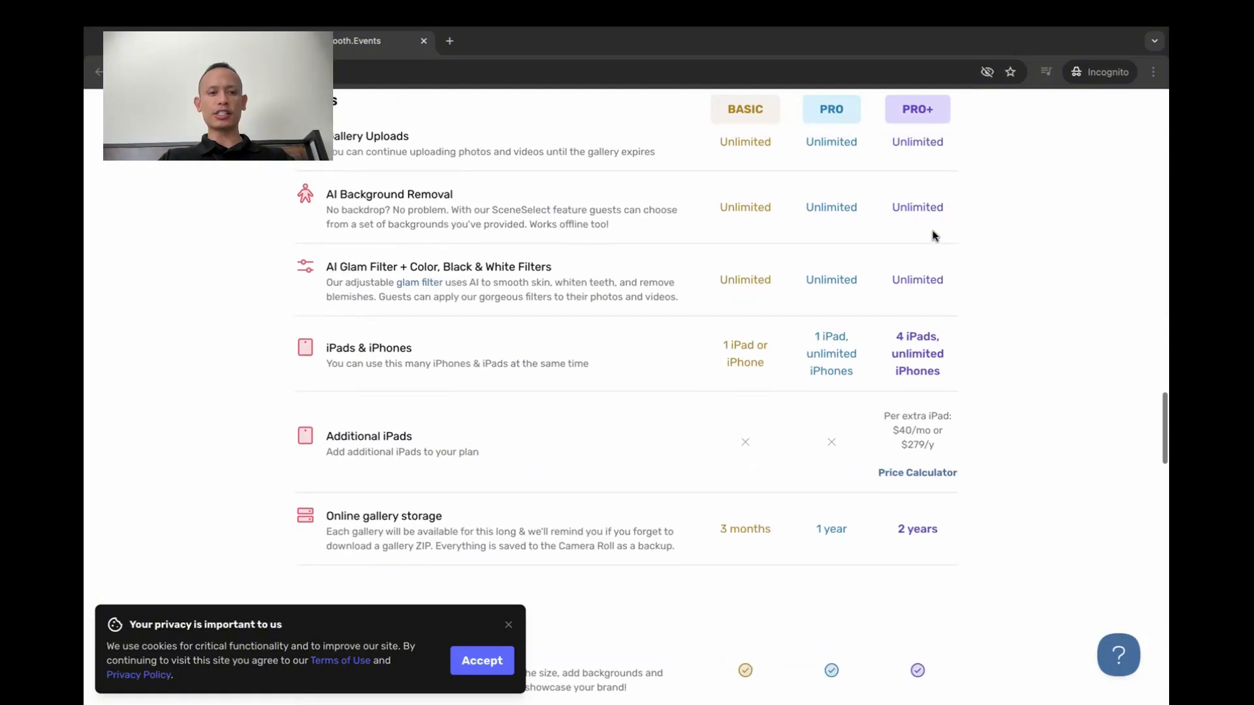
{"action": "scroll", "coordinate": [932, 235], "scroll_direction": "up", "scroll_amount": 5}
{"action": "scroll", "coordinate": [933, 236], "scroll_direction": "down", "scroll_amount": 6}
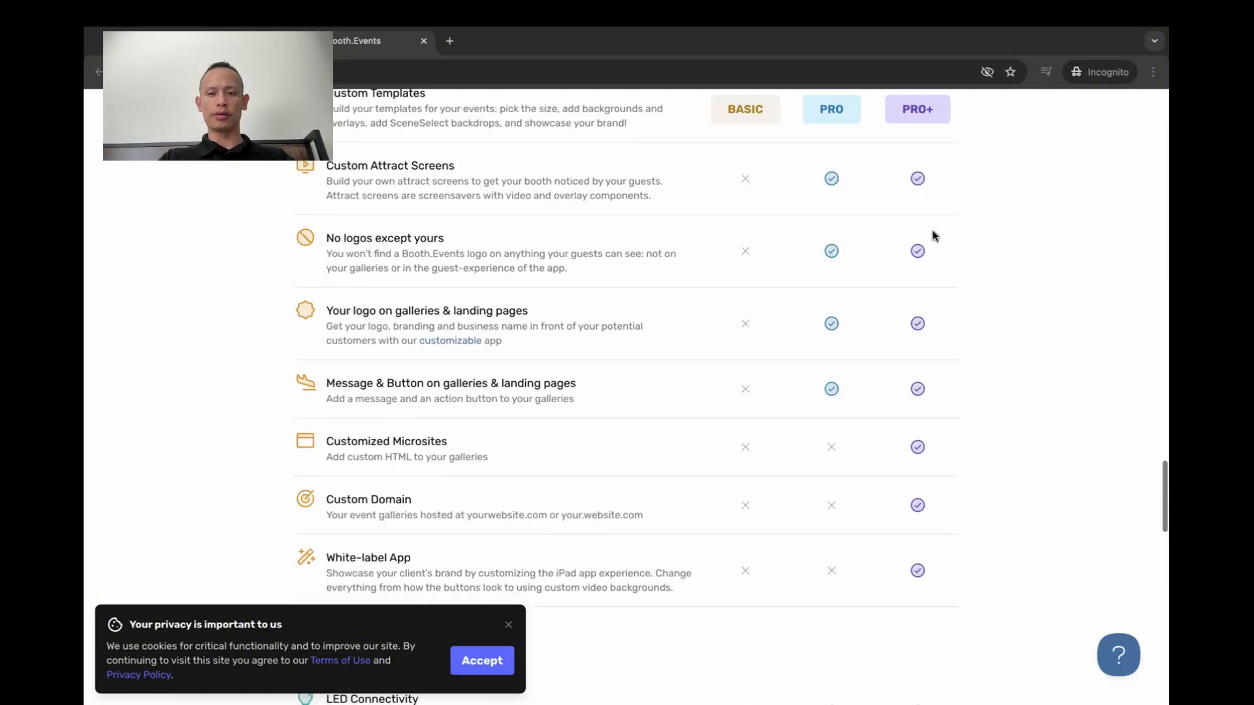
{"action": "scroll", "coordinate": [932, 235], "scroll_direction": "up", "scroll_amount": 9}
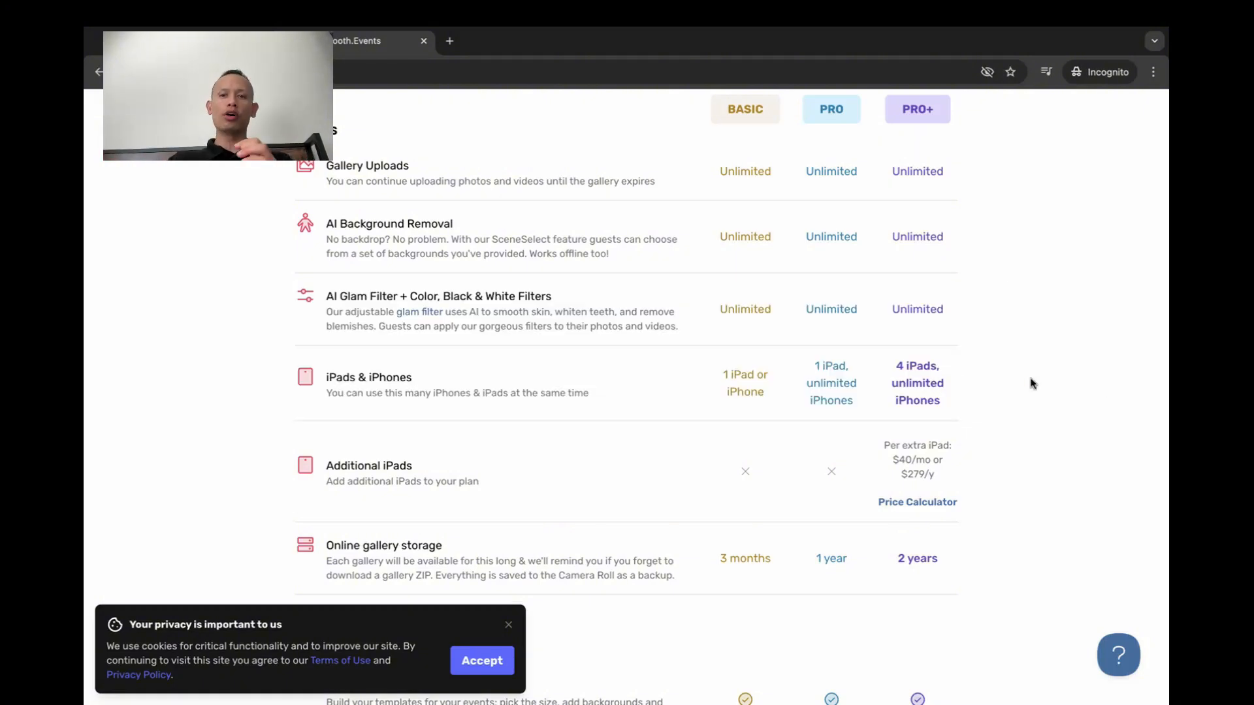
{"action": "scroll", "coordinate": [952, 331], "scroll_direction": "up", "scroll_amount": 15}
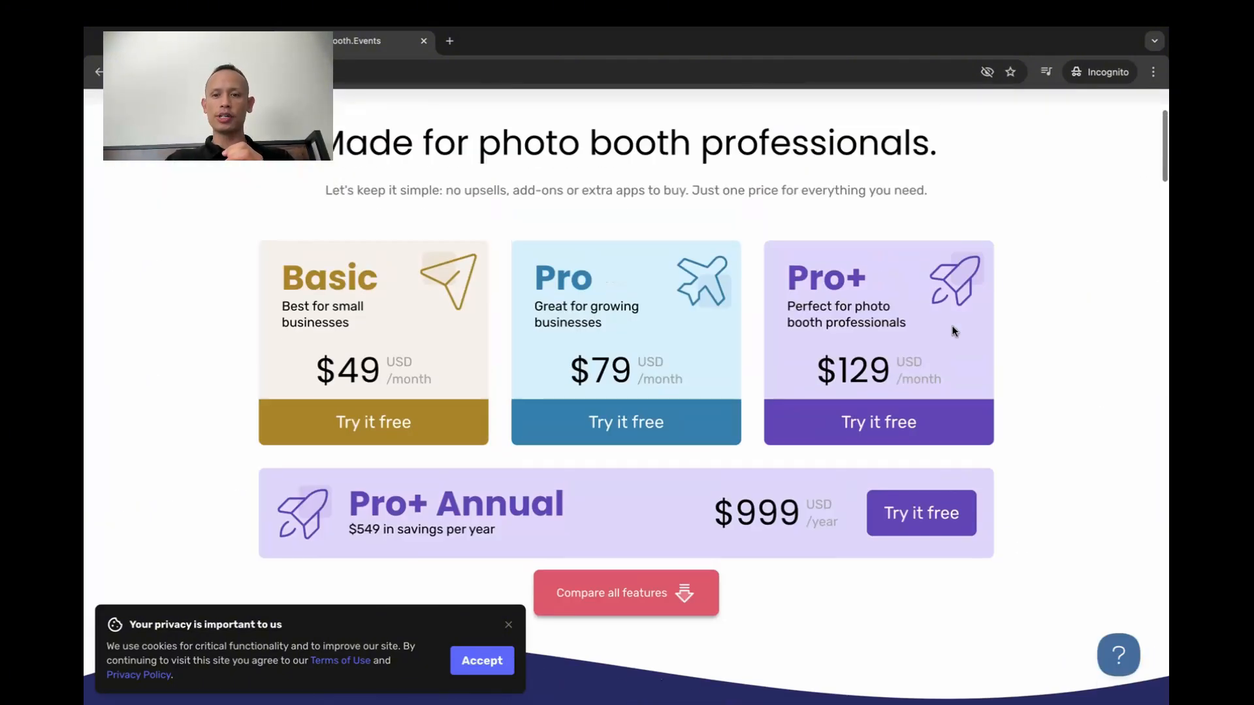
{"action": "scroll", "coordinate": [865, 346], "scroll_direction": "down", "scroll_amount": 20}
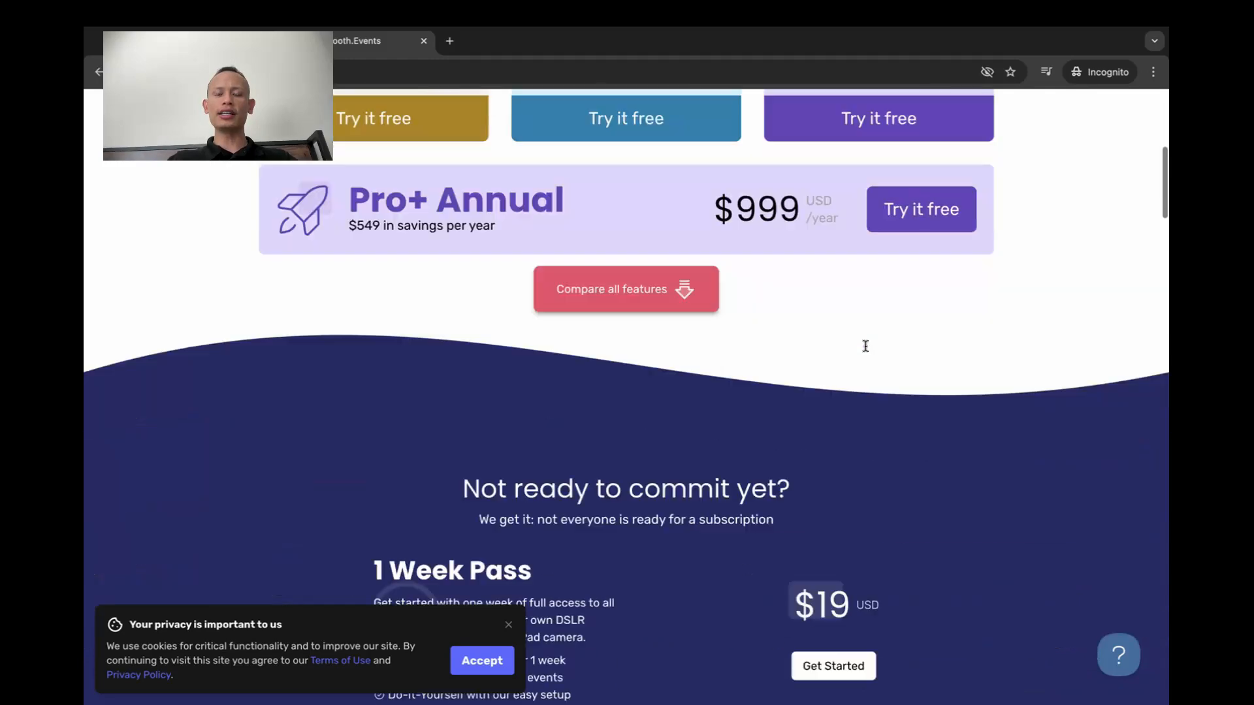
{"action": "scroll", "coordinate": [866, 351], "scroll_direction": "down", "scroll_amount": 3}
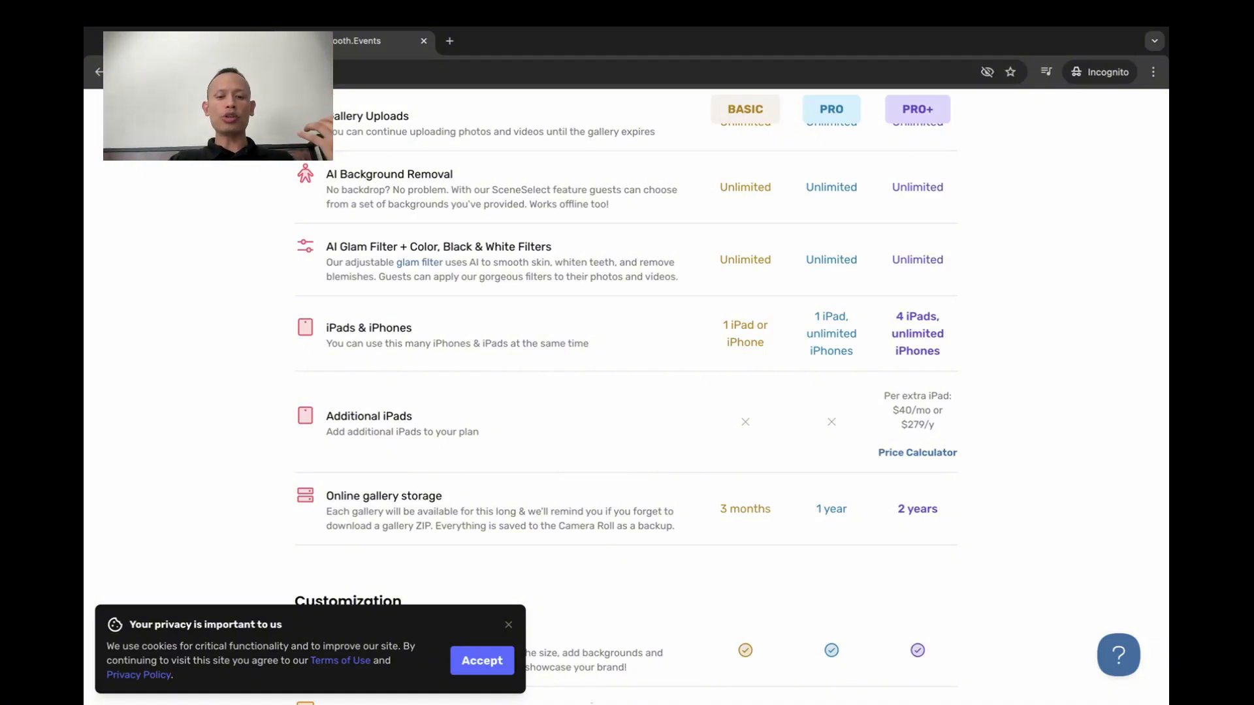
Switch to Calculator, divide 129 by 4 to work out the monthly Pro+ cost per iPad, and clear the result
{"action": "mouse_move", "coordinate": [588, 692]}
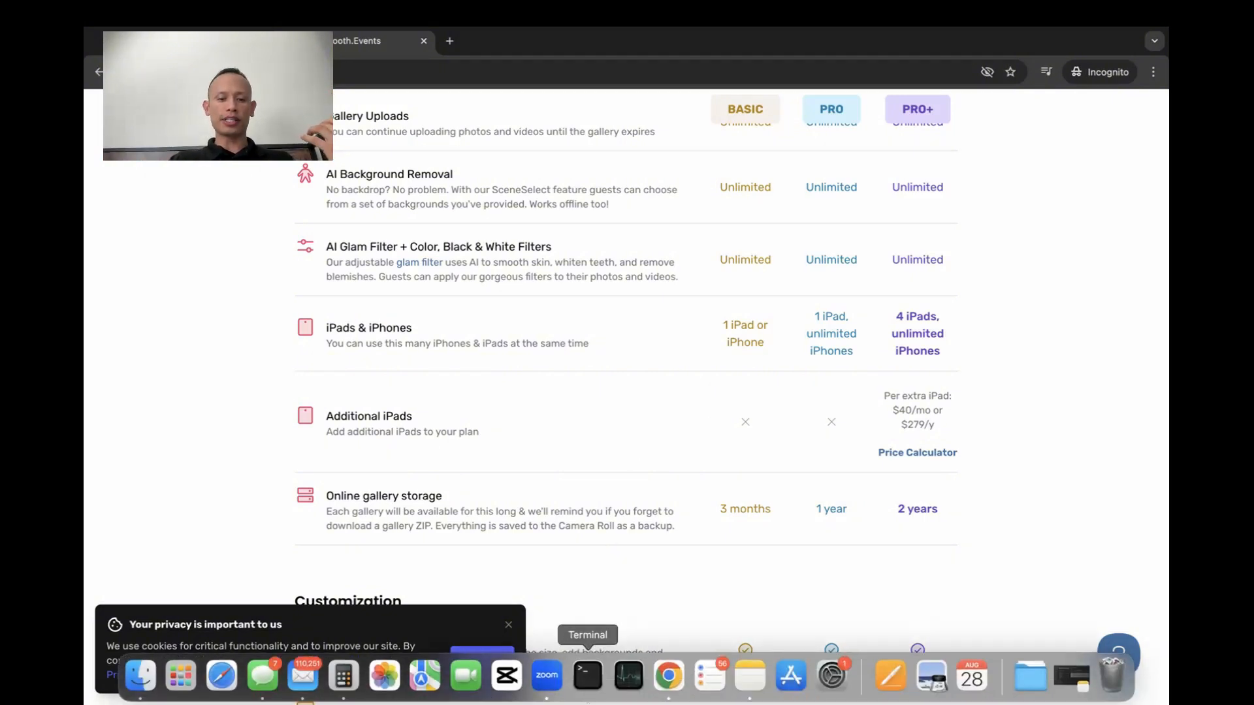
{"action": "left_click", "coordinate": [346, 684]}
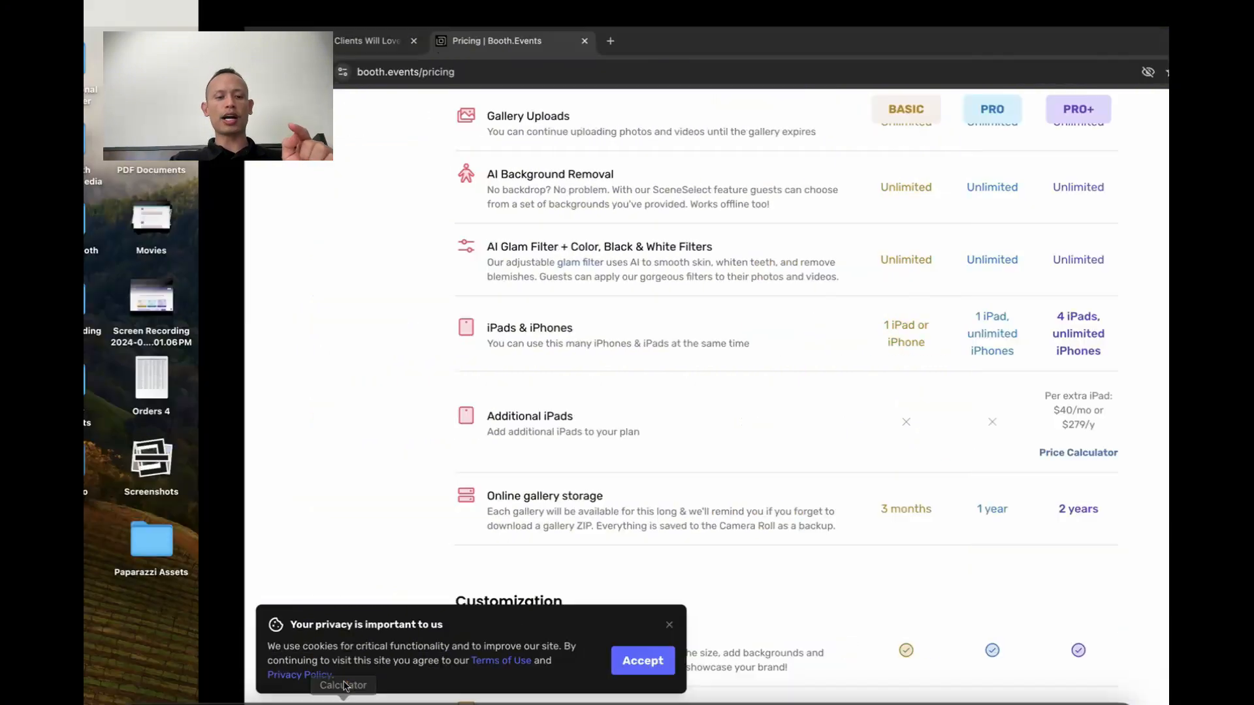
{"action": "left_click", "coordinate": [313, 256]}
{"action": "left_click", "coordinate": [313, 358]}
{"action": "left_click", "coordinate": [353, 359]}
{"action": "left_click", "coordinate": [394, 289]}
{"action": "left_click", "coordinate": [435, 256]}
{"action": "left_click", "coordinate": [312, 326]}
{"action": "left_click", "coordinate": [436, 400]}
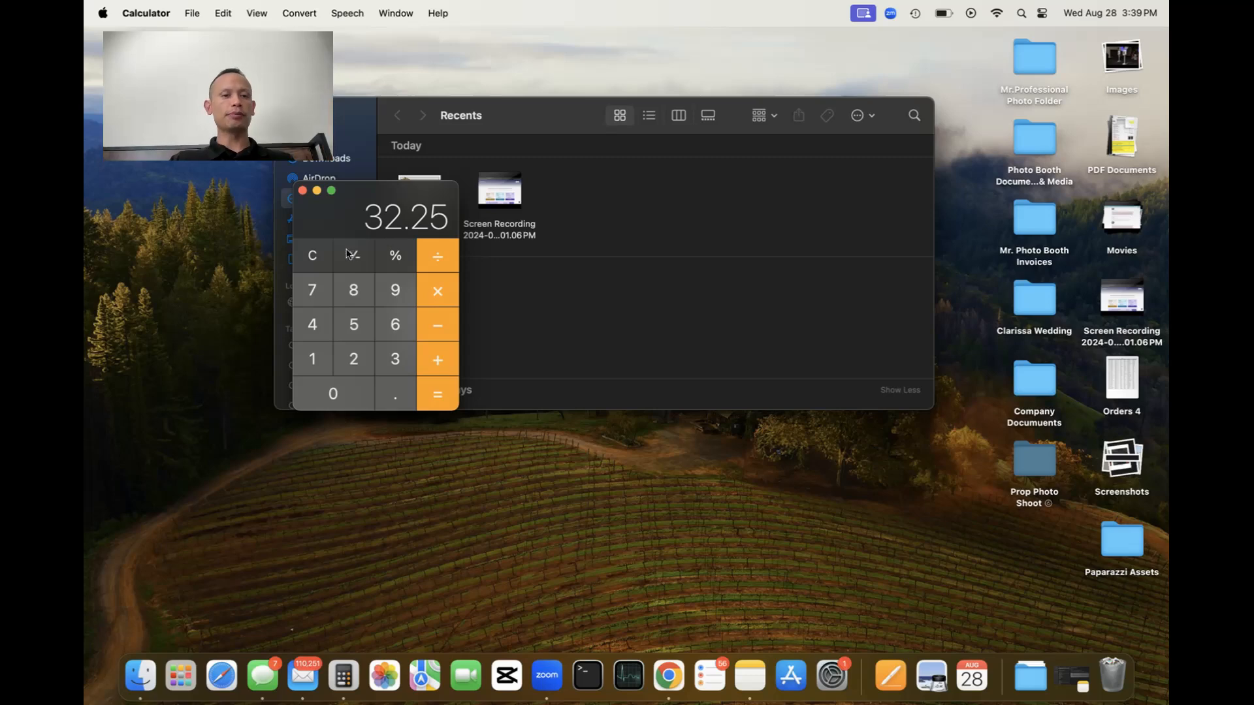
{"action": "left_click", "coordinate": [324, 261]}
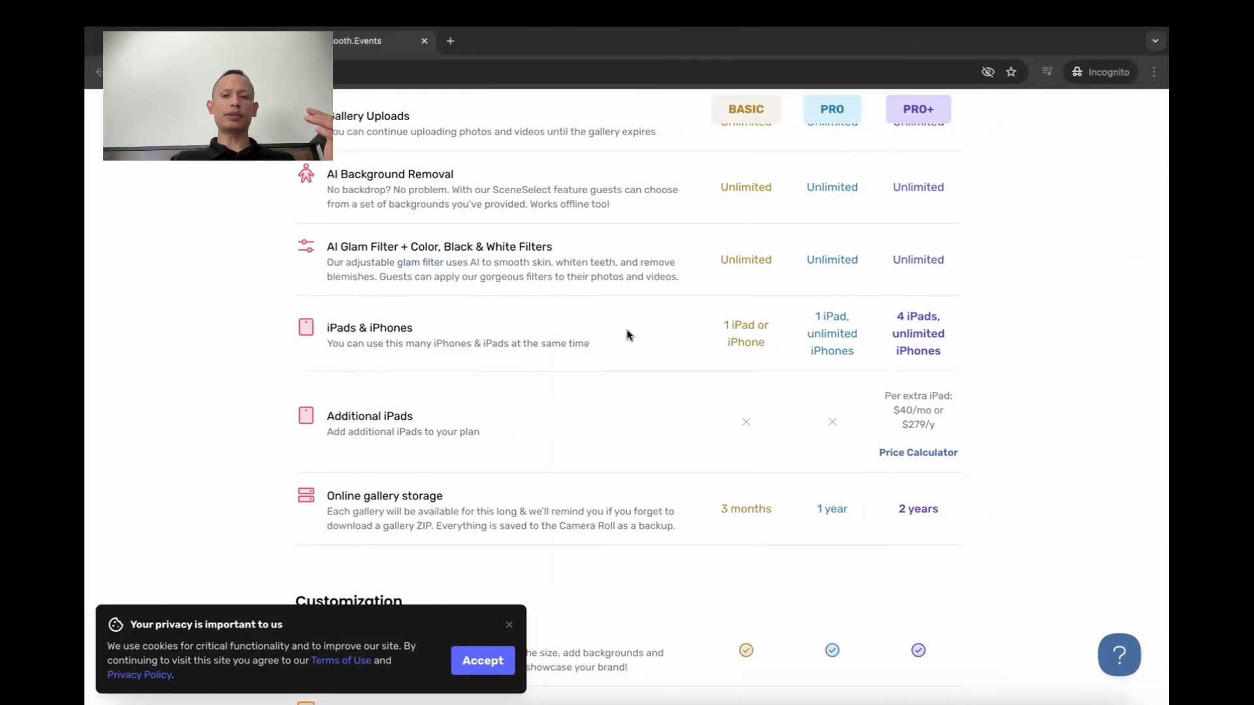
Compare the plans' iPad and iPhone limits, gallery storage, customization, Kiosk Mode, Webhooks and support rows
{"action": "scroll", "coordinate": [919, 387], "scroll_direction": "up", "scroll_amount": 1}
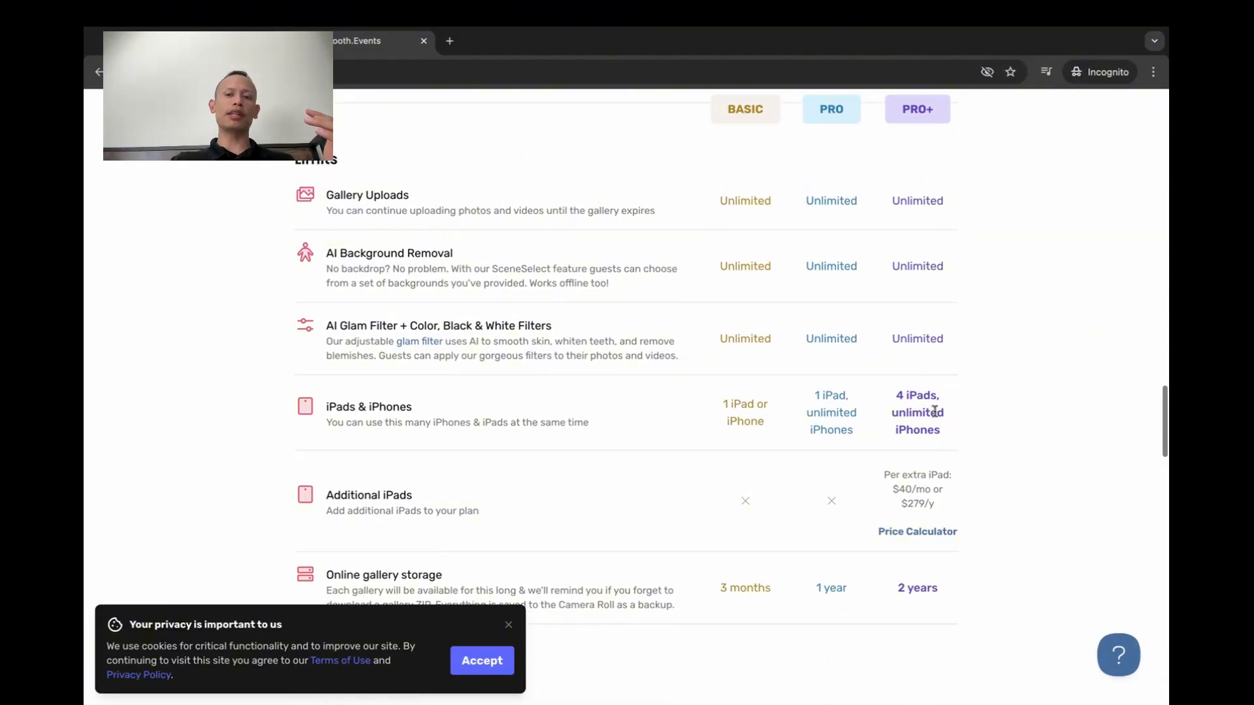
{"action": "scroll", "coordinate": [936, 416], "scroll_direction": "down", "scroll_amount": 1}
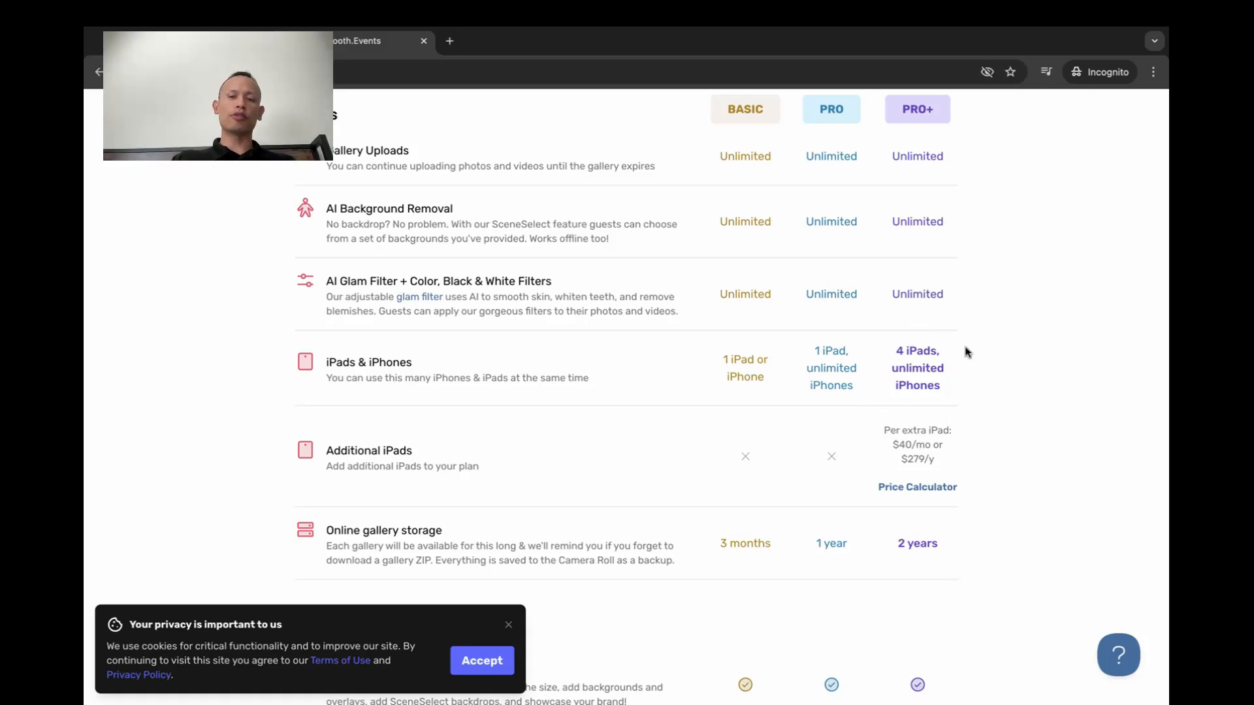
{"action": "scroll", "coordinate": [967, 352], "scroll_direction": "down", "scroll_amount": 1}
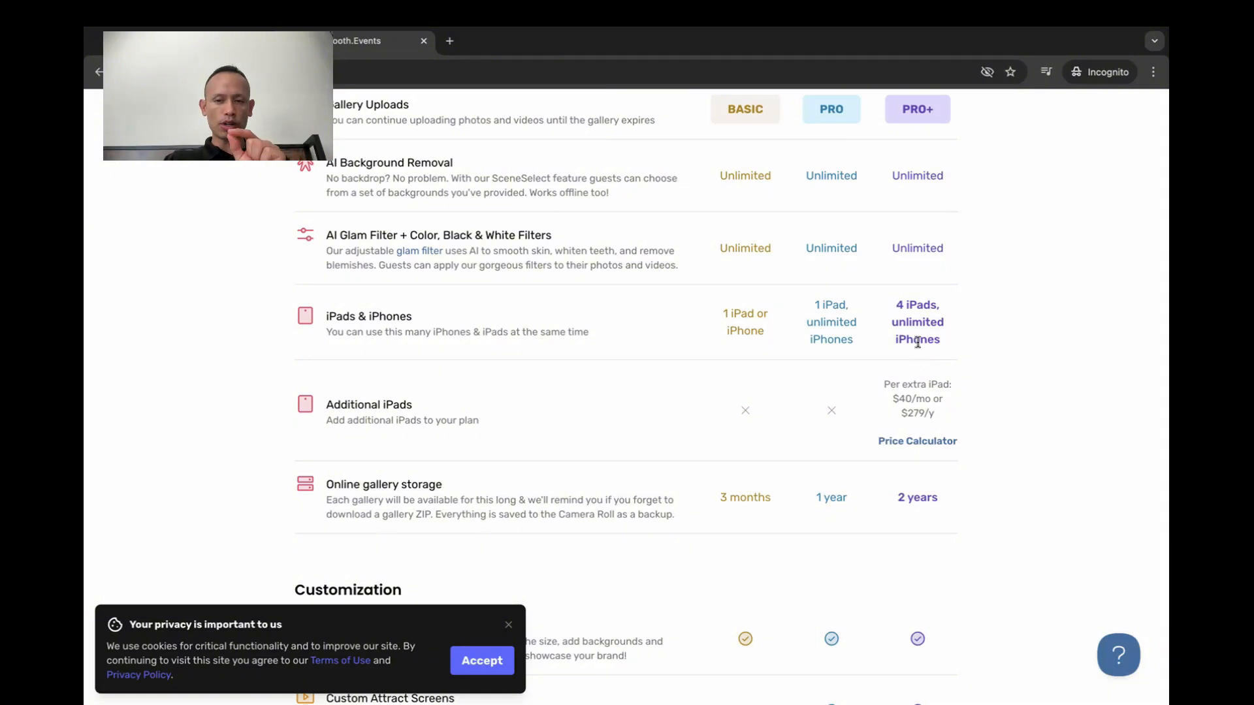
{"action": "scroll", "coordinate": [916, 340], "scroll_direction": "down", "scroll_amount": 1}
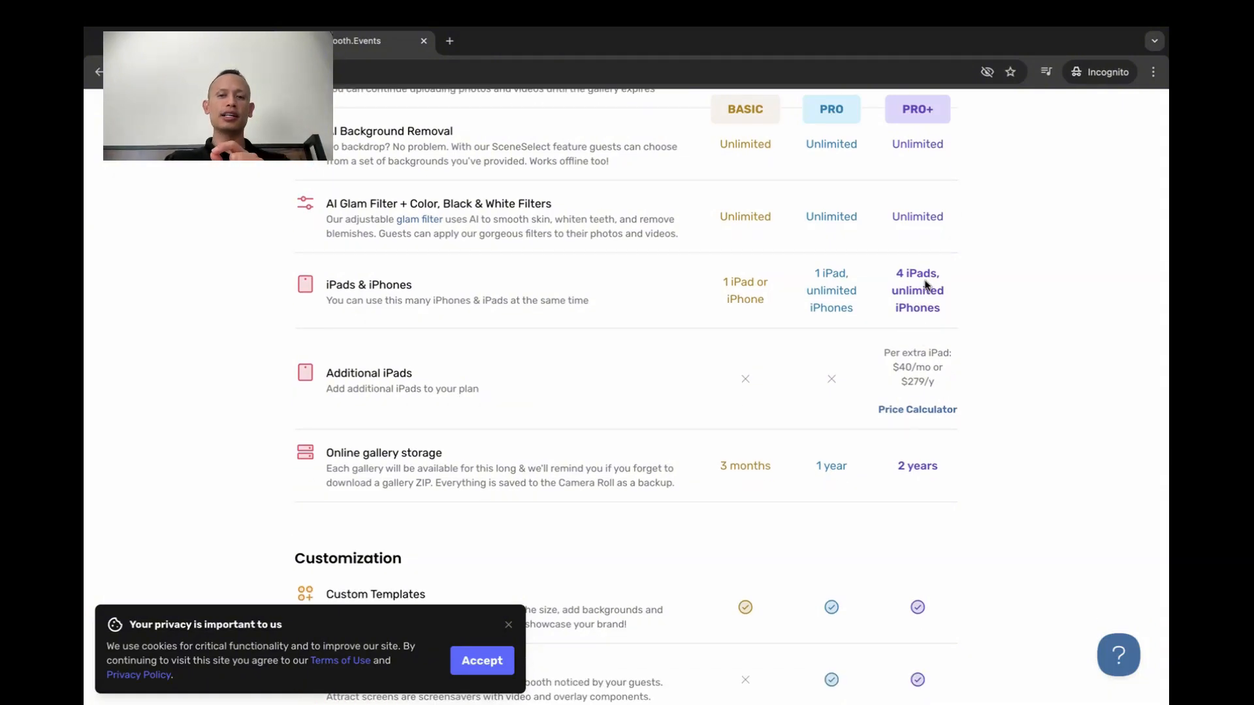
{"action": "scroll", "coordinate": [925, 285], "scroll_direction": "down", "scroll_amount": 1}
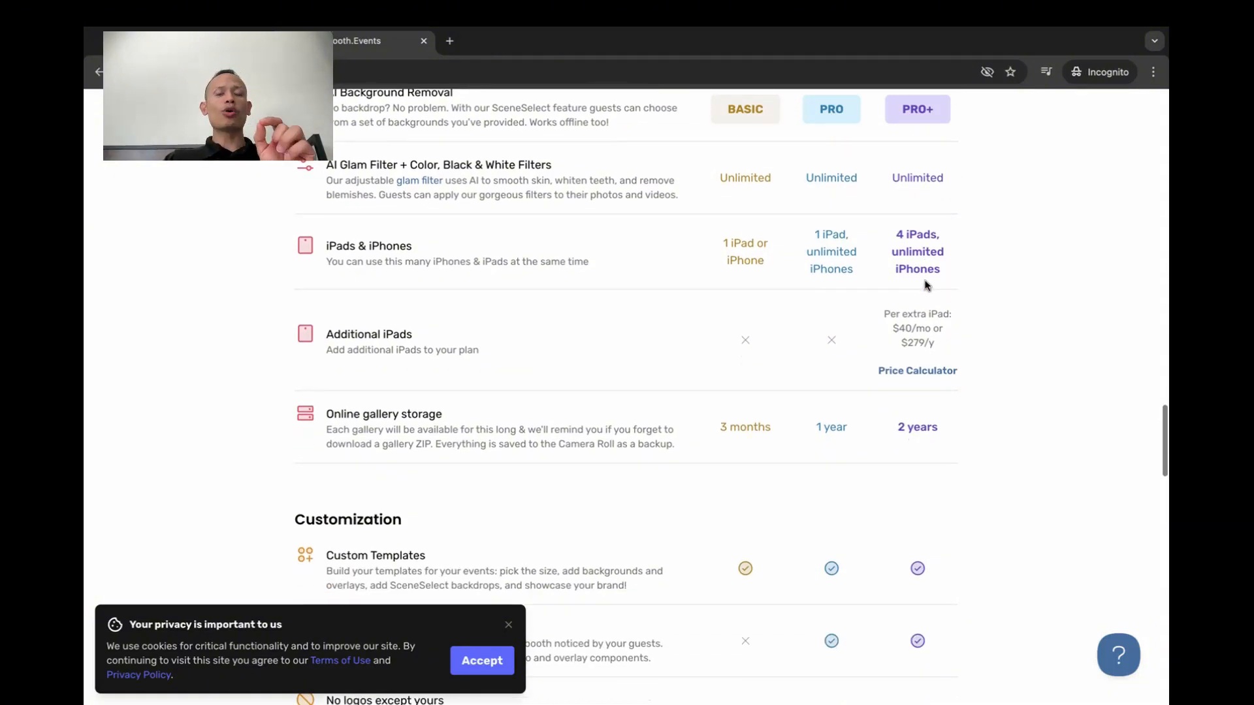
{"action": "scroll", "coordinate": [926, 285], "scroll_direction": "down", "scroll_amount": 1}
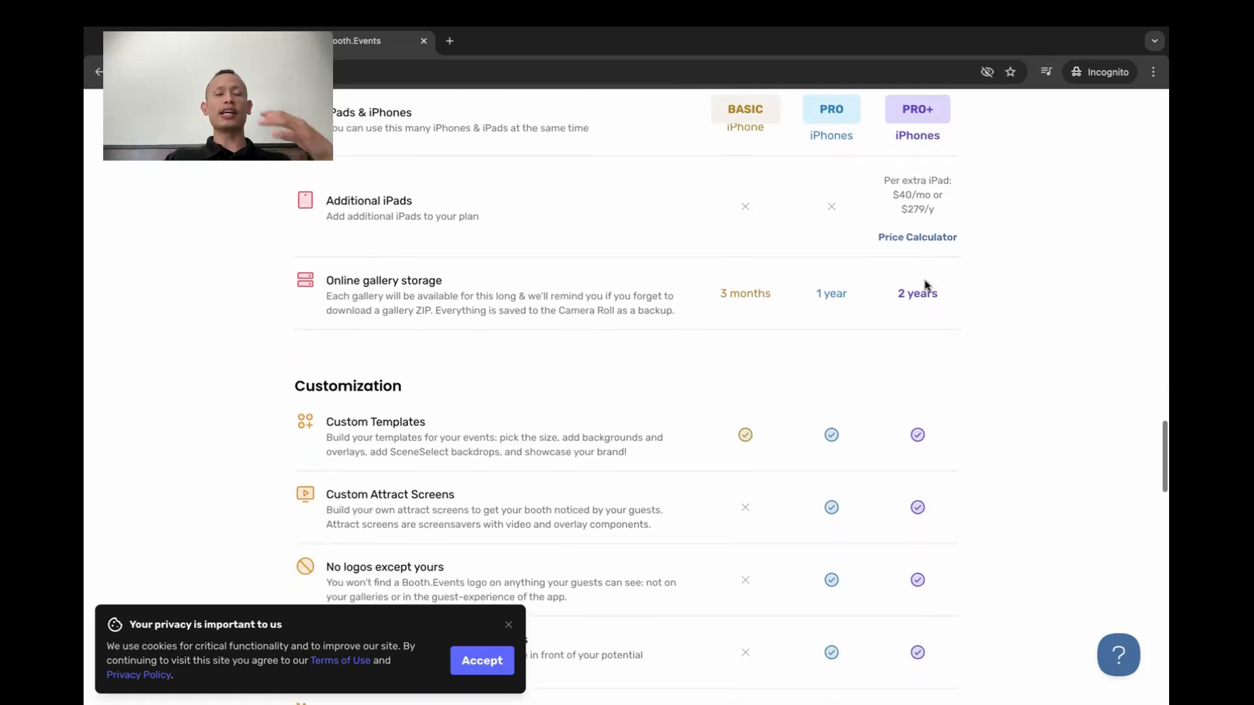
{"action": "scroll", "coordinate": [925, 285], "scroll_direction": "down", "scroll_amount": 2}
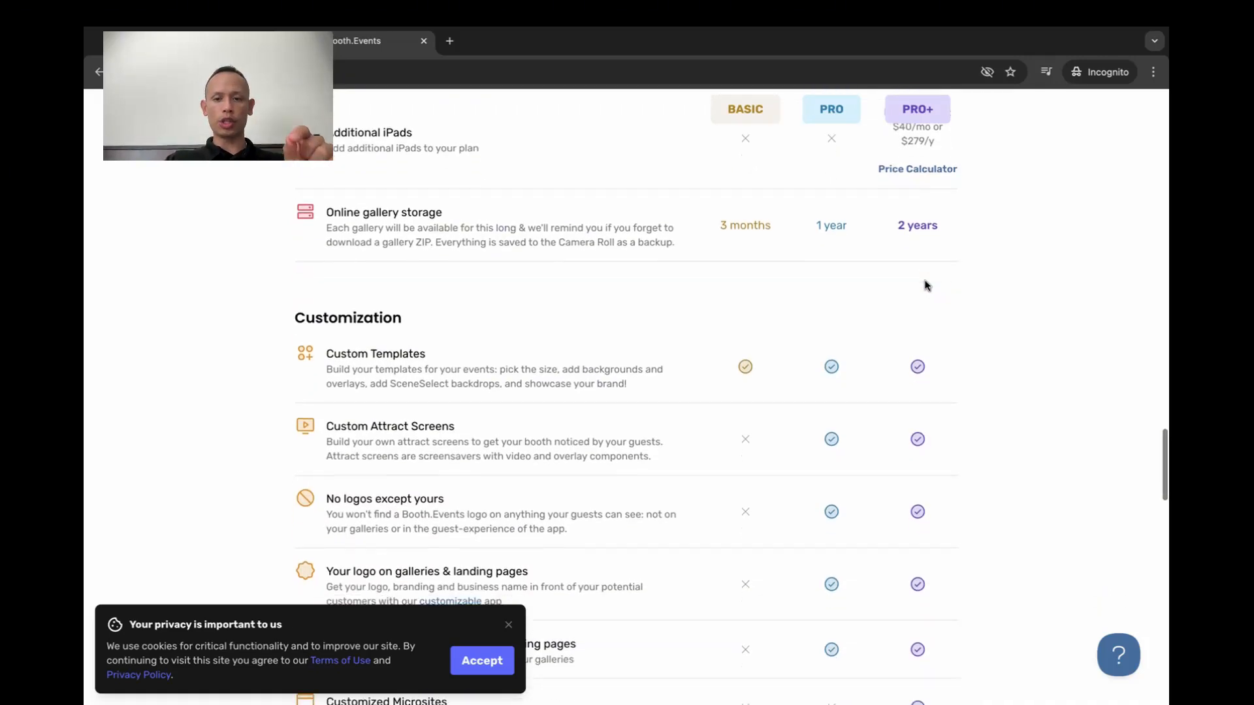
{"action": "scroll", "coordinate": [925, 285], "scroll_direction": "down", "scroll_amount": 8}
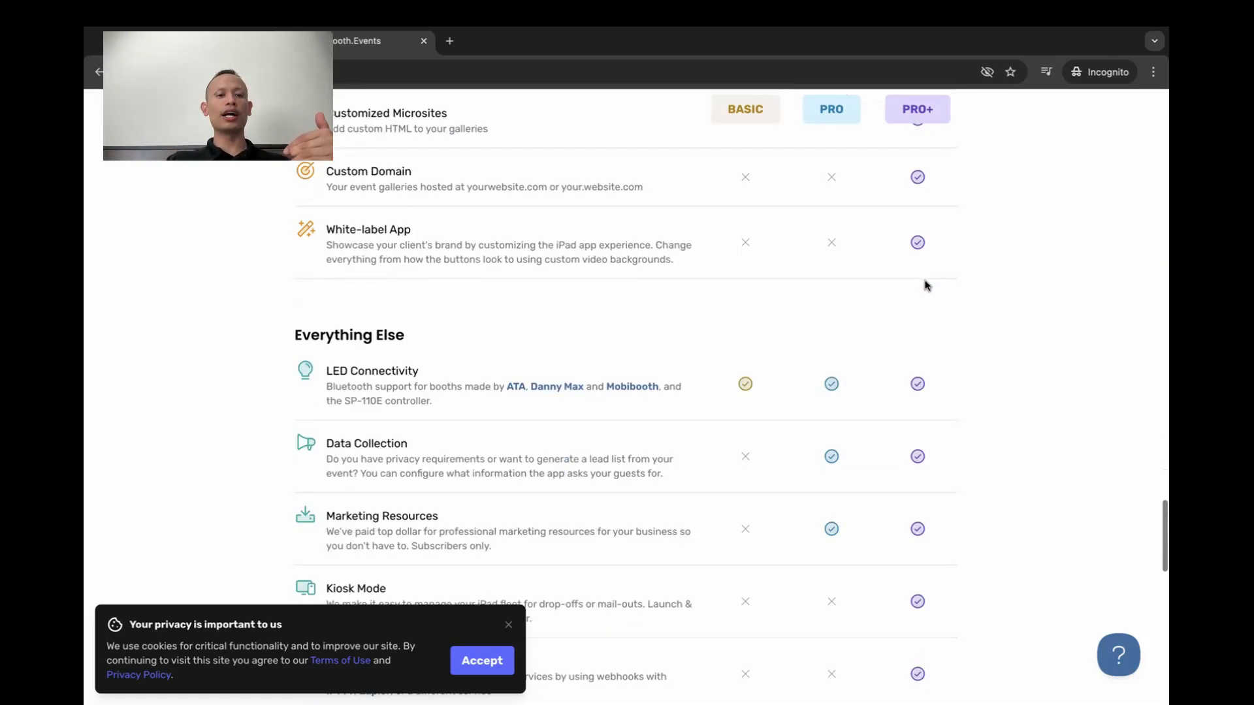
{"action": "scroll", "coordinate": [926, 284], "scroll_direction": "down", "scroll_amount": 3}
{"action": "scroll", "coordinate": [923, 283], "scroll_direction": "down", "scroll_amount": 2}
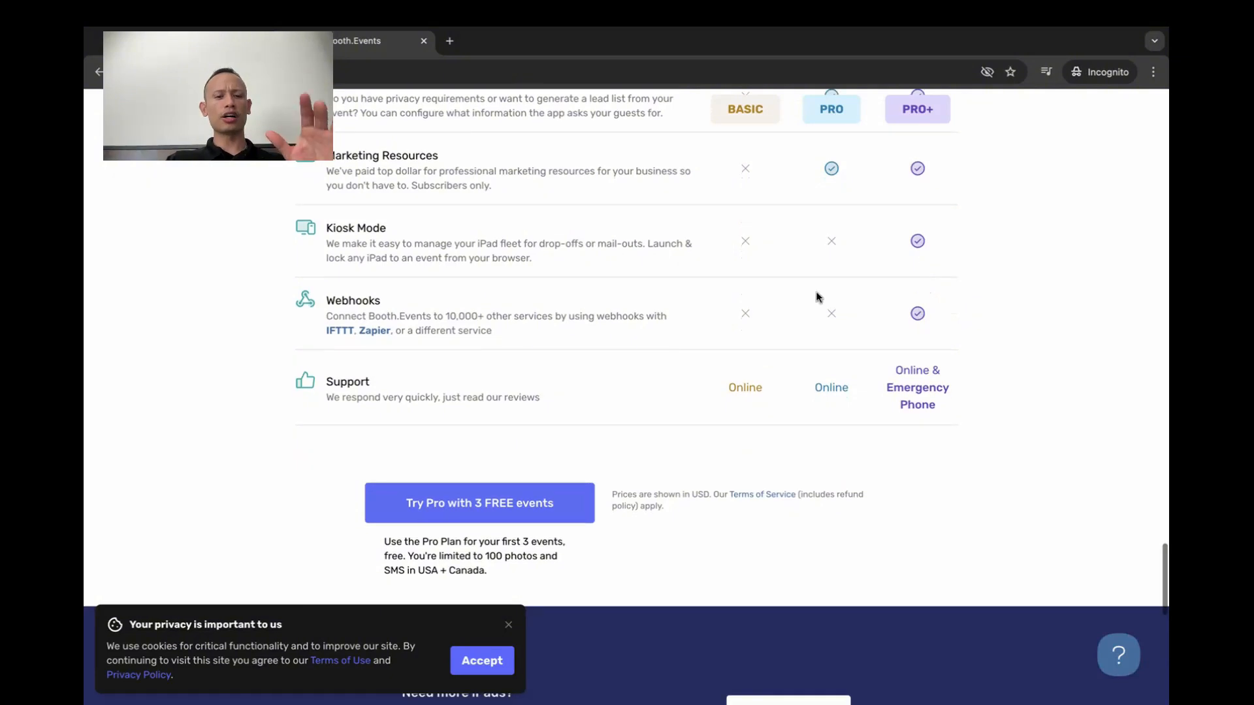
Choose the Pro trial with 3 free events and sign in to Booth.Events with a Google account
{"action": "scroll", "coordinate": [772, 299], "scroll_direction": "down", "scroll_amount": 3}
{"action": "scroll", "coordinate": [772, 299], "scroll_direction": "down", "scroll_amount": 1}
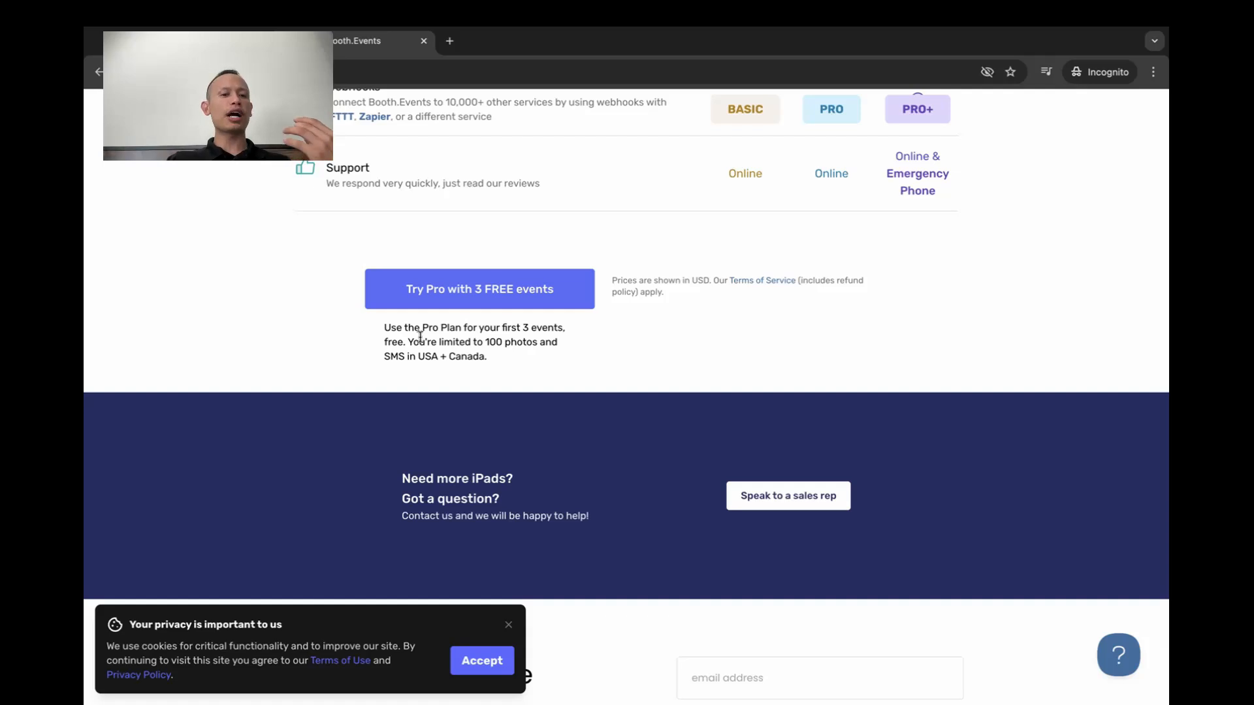
{"action": "left_click", "coordinate": [456, 307]}
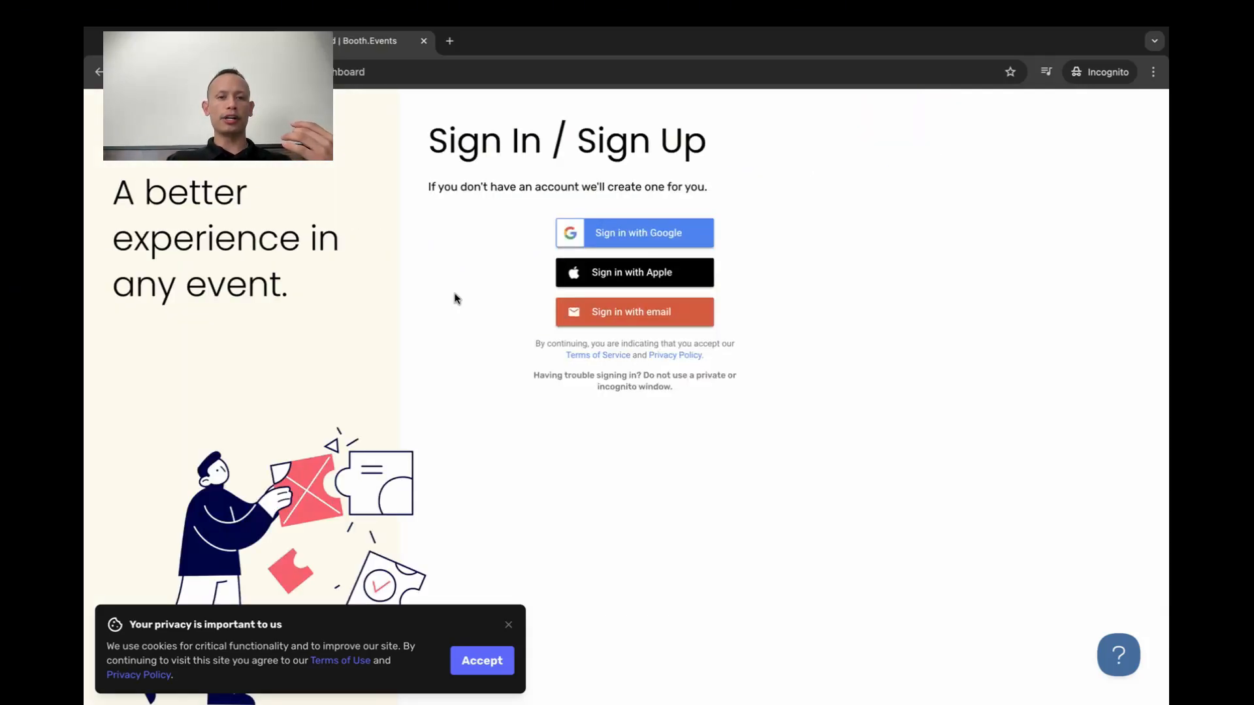
{"action": "left_click", "coordinate": [611, 238]}
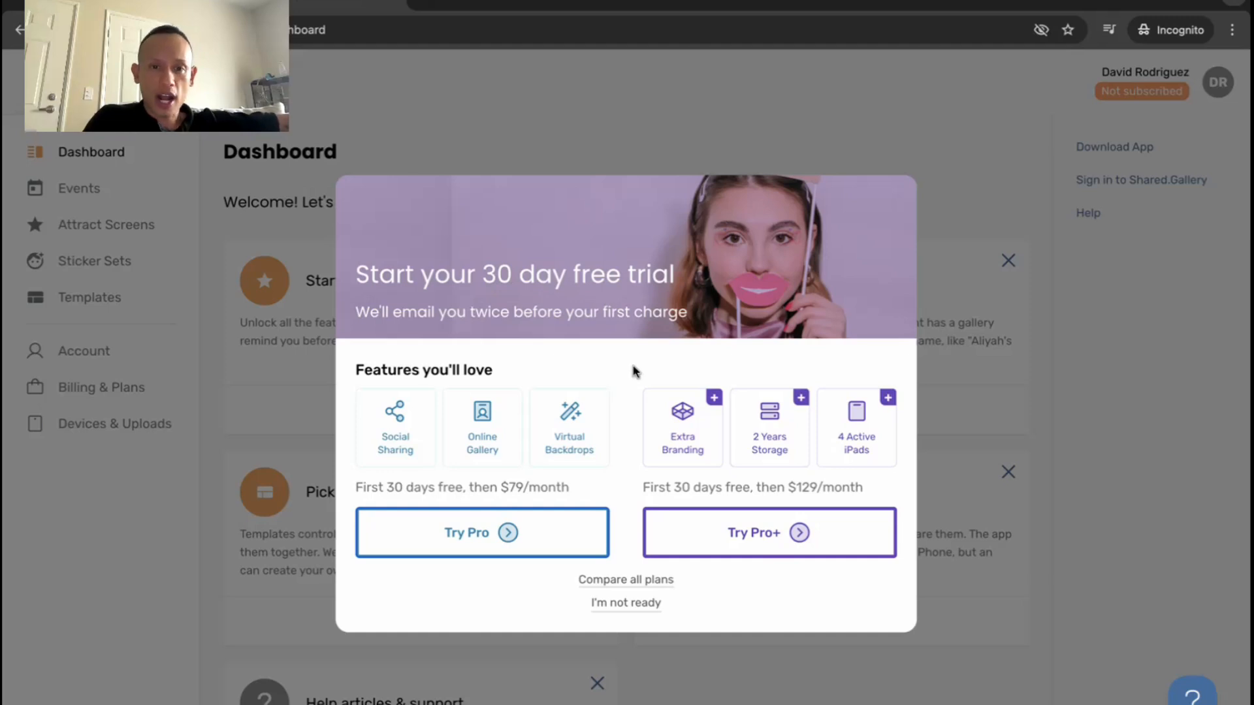
Decline the 30-day trial offer and create a new event named Youtube Homies dated 08/28/2024
{"action": "left_click", "coordinate": [624, 605]}
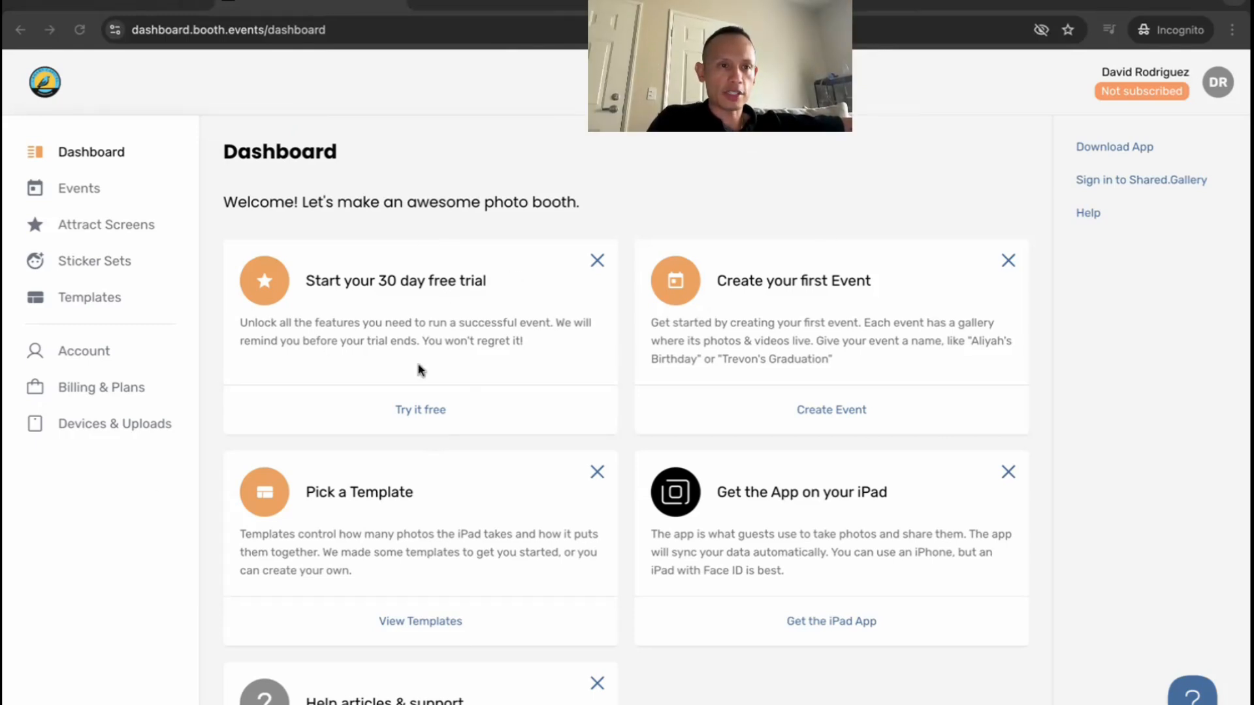
{"action": "left_click", "coordinate": [86, 192]}
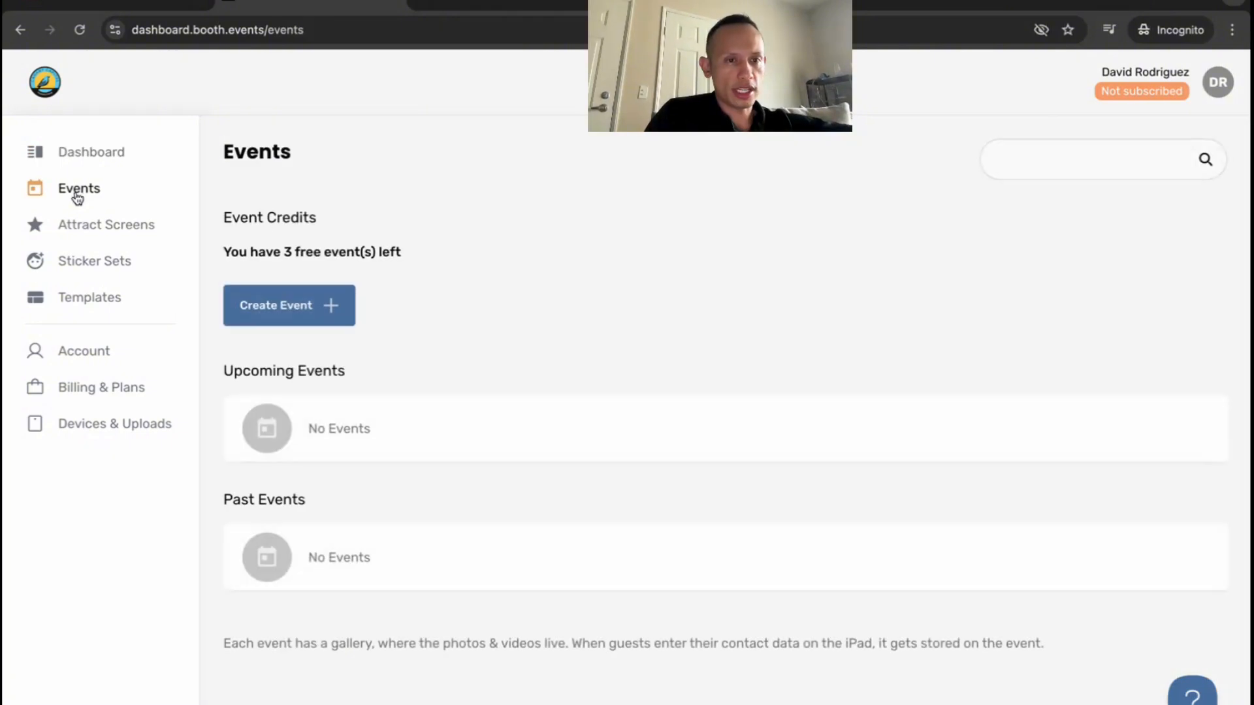
{"action": "left_click", "coordinate": [338, 305]}
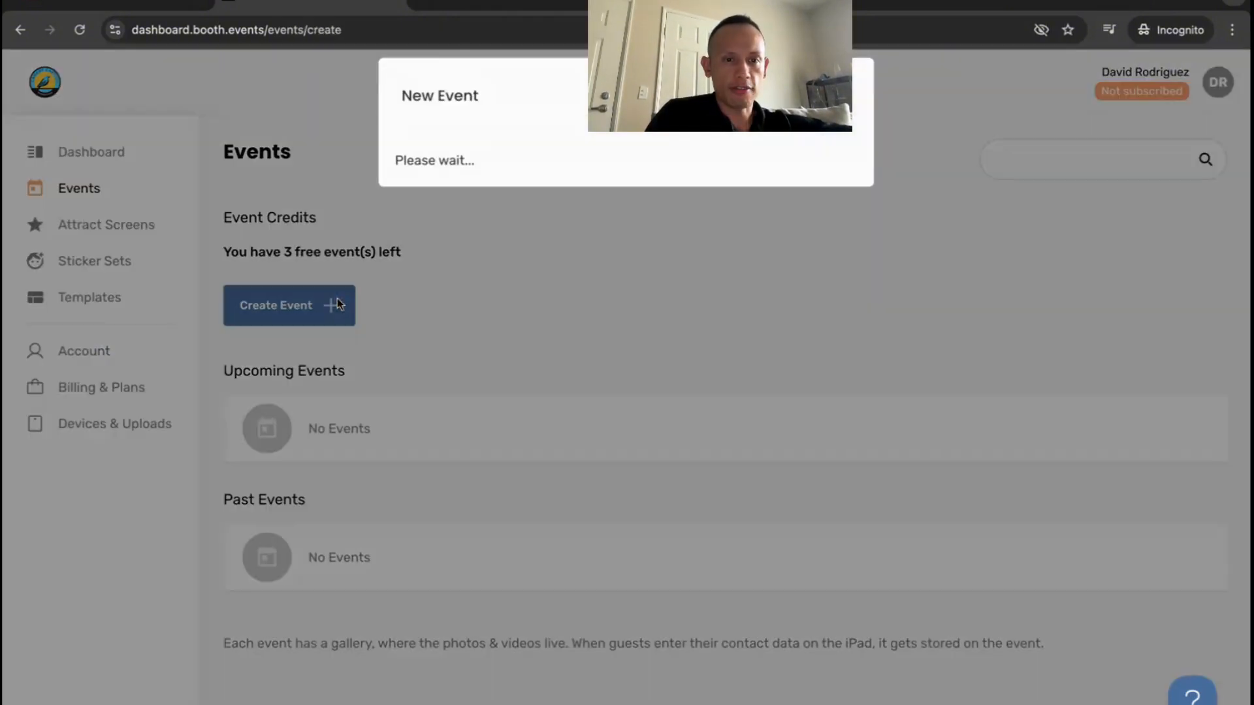
{"action": "type", "text": "Youub"}
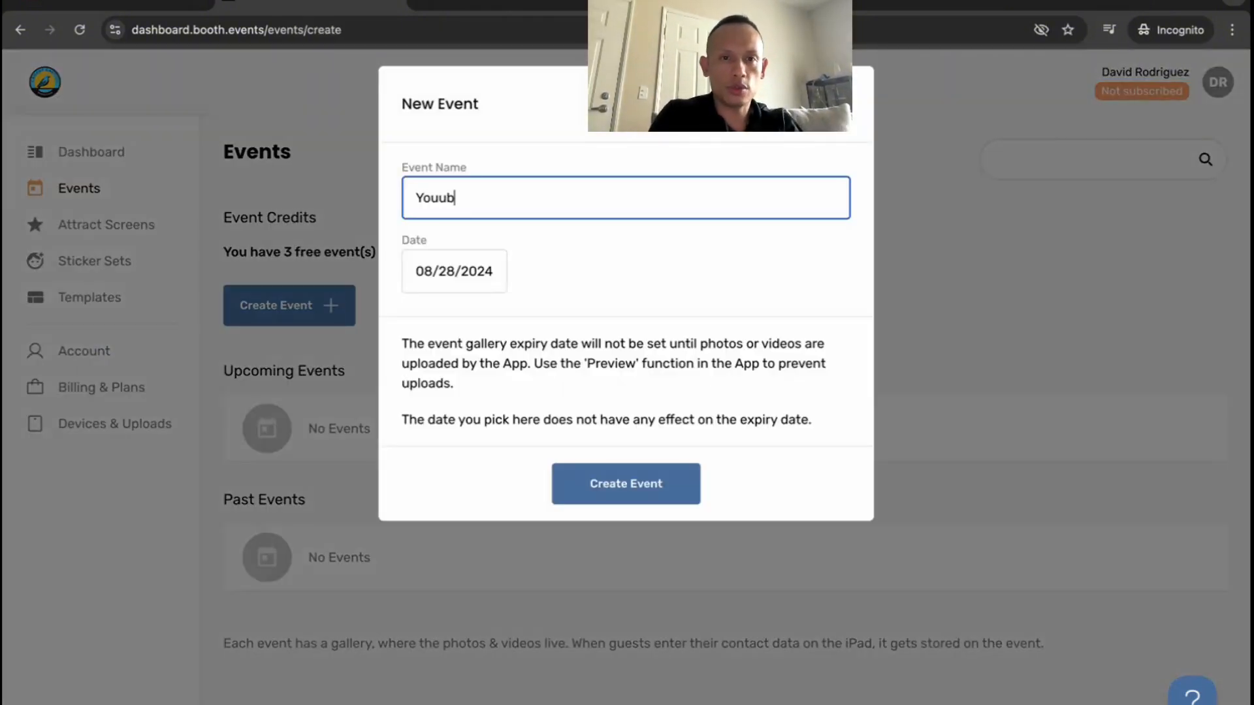
{"action": "type", "text": "ube Home"}
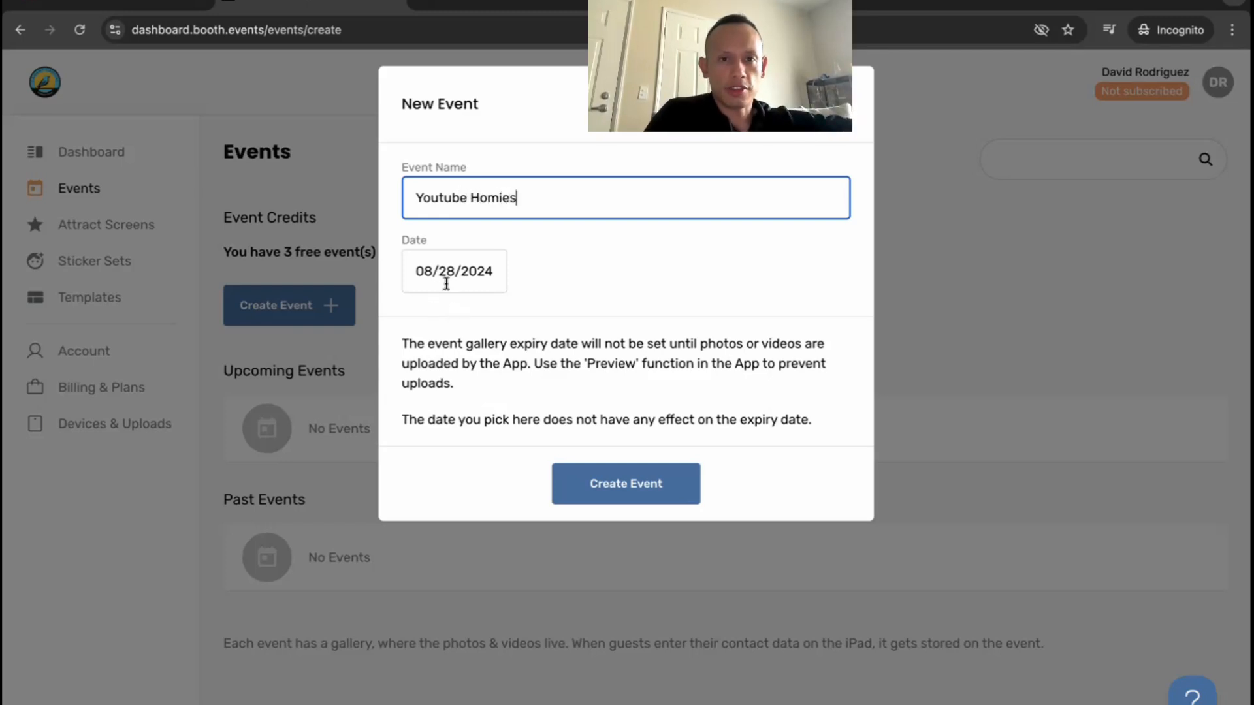
{"action": "left_click", "coordinate": [679, 487]}
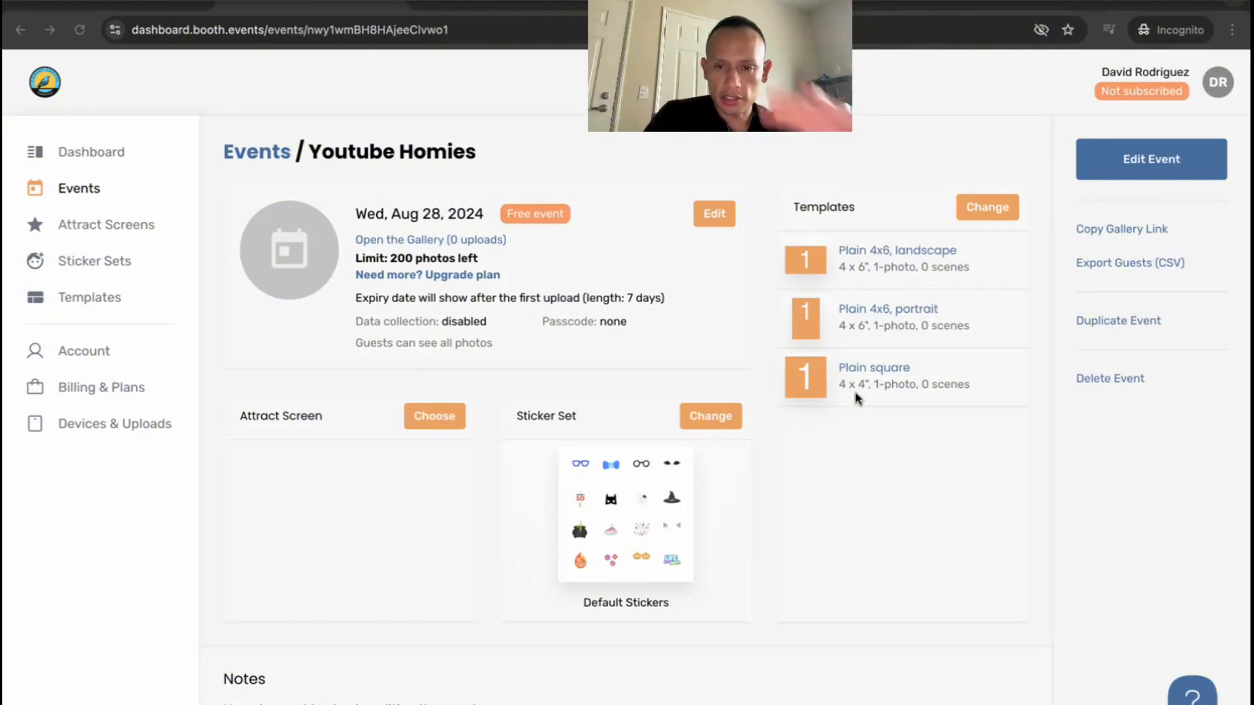
Switch to Canva and open the recent Dream Works design
{"action": "key", "text": "ctrl+Left"}
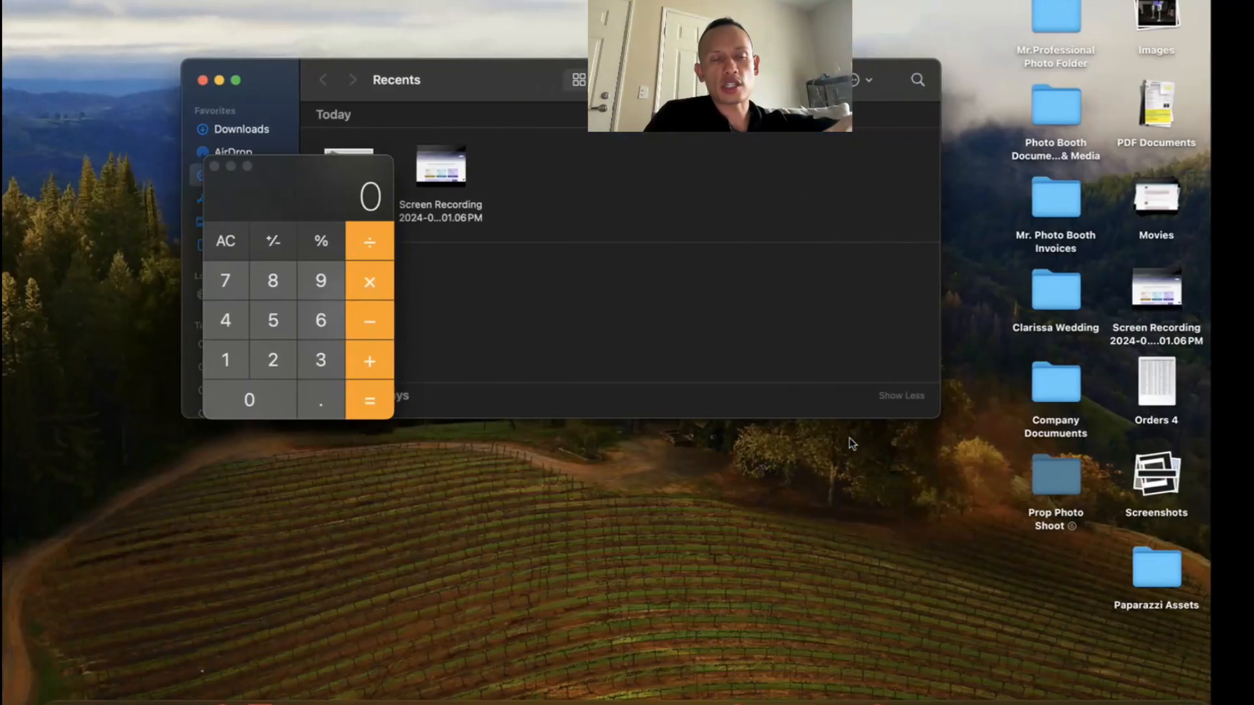
{"action": "key", "text": "ctrl+Right"}
{"action": "key", "text": "ctrl+Right"}
{"action": "key", "text": "ctrl+Right"}
{"action": "key", "text": "ctrl+Right"}
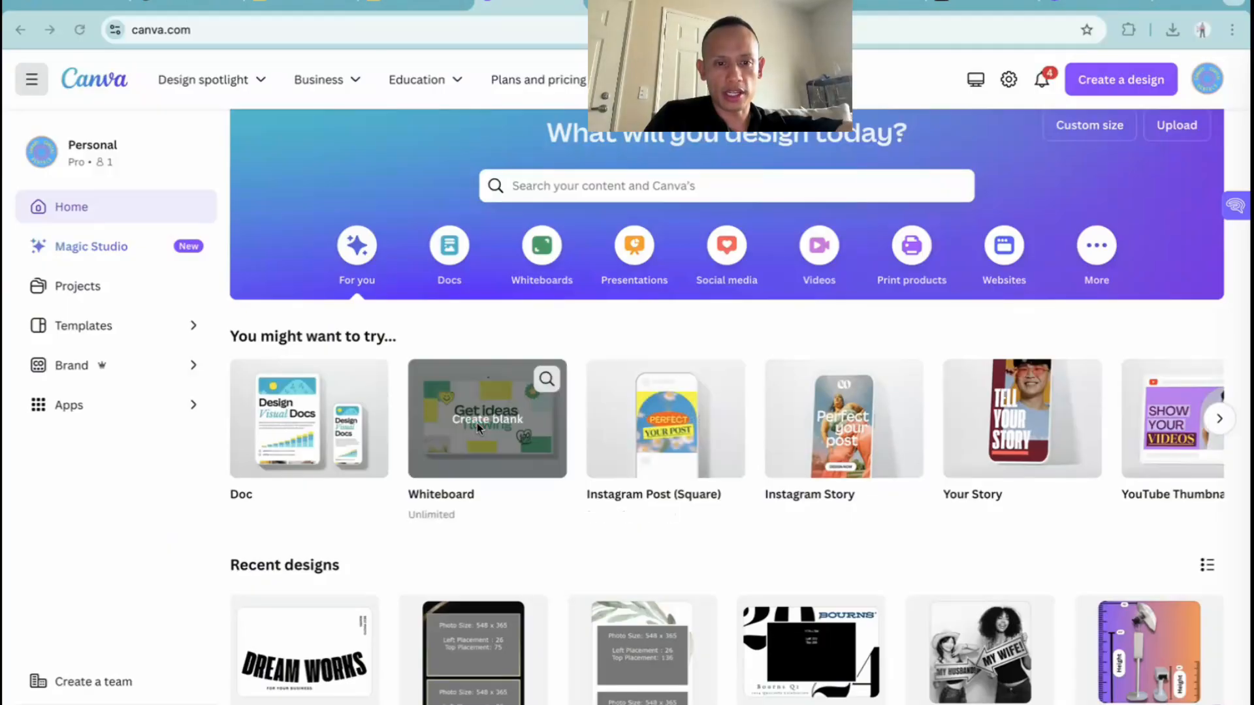
{"action": "scroll", "coordinate": [476, 422], "scroll_direction": "down", "scroll_amount": 3}
{"action": "left_click", "coordinate": [321, 523]}
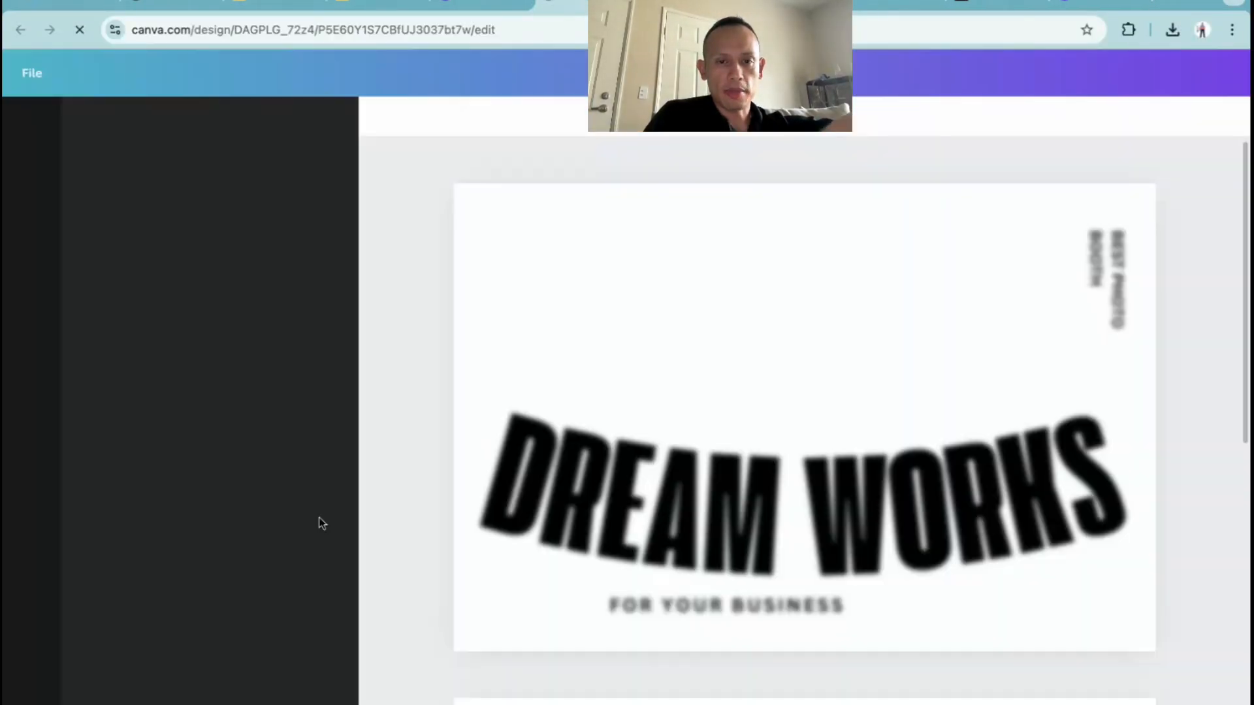
Examine the Dream Works text on page 1 and the Believe in You graphic on page 2
{"action": "scroll", "coordinate": [695, 370], "scroll_direction": "down", "scroll_amount": 5}
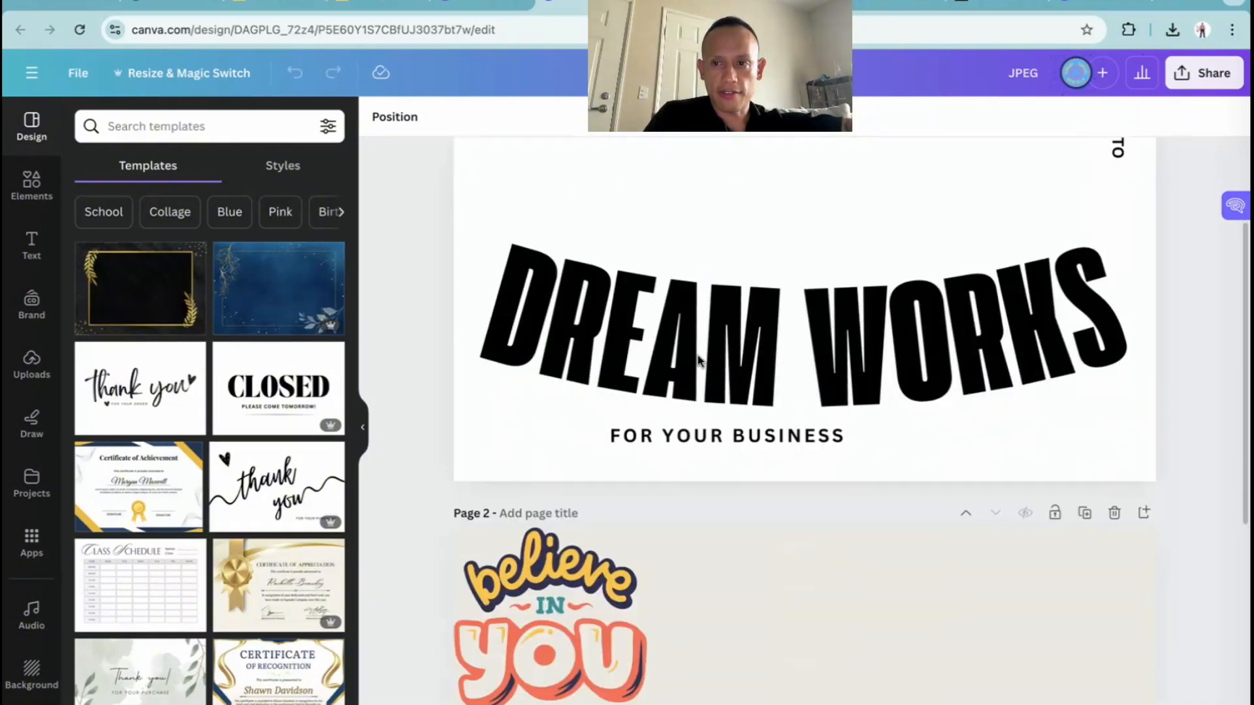
{"action": "scroll", "coordinate": [697, 359], "scroll_direction": "up", "scroll_amount": 5}
{"action": "left_click", "coordinate": [661, 470]}
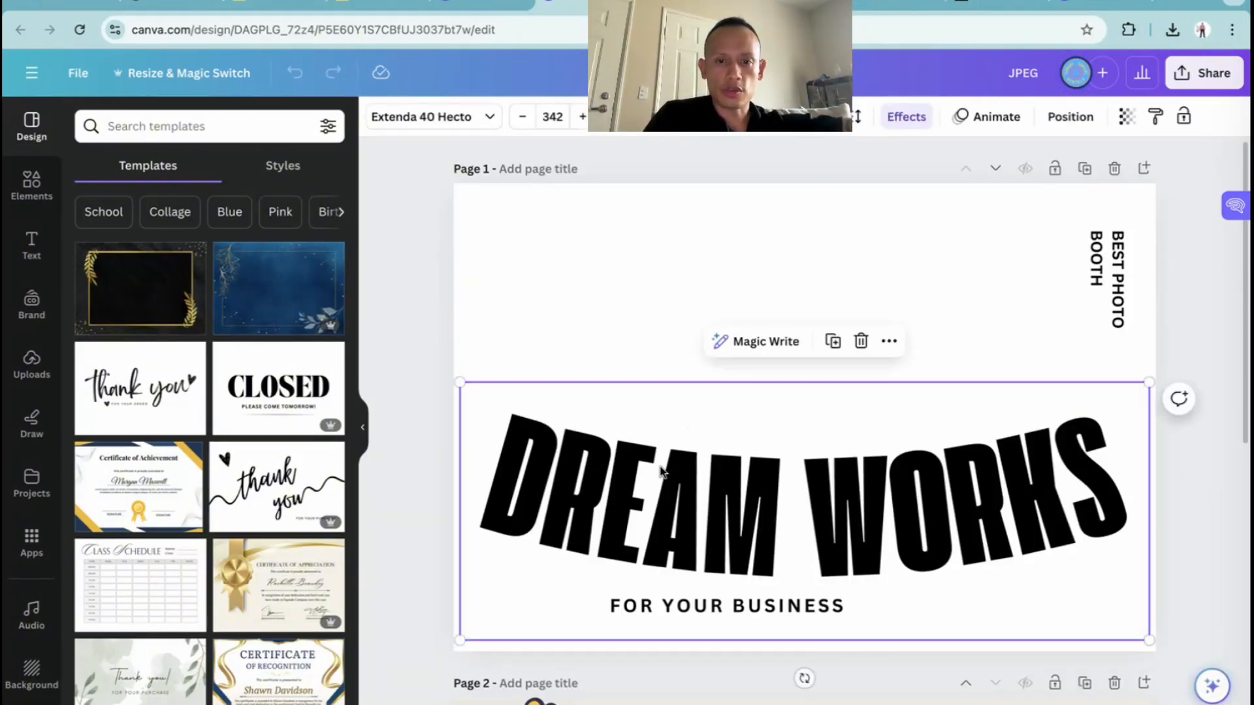
{"action": "left_click", "coordinate": [660, 465]}
{"action": "left_click", "coordinate": [624, 284]}
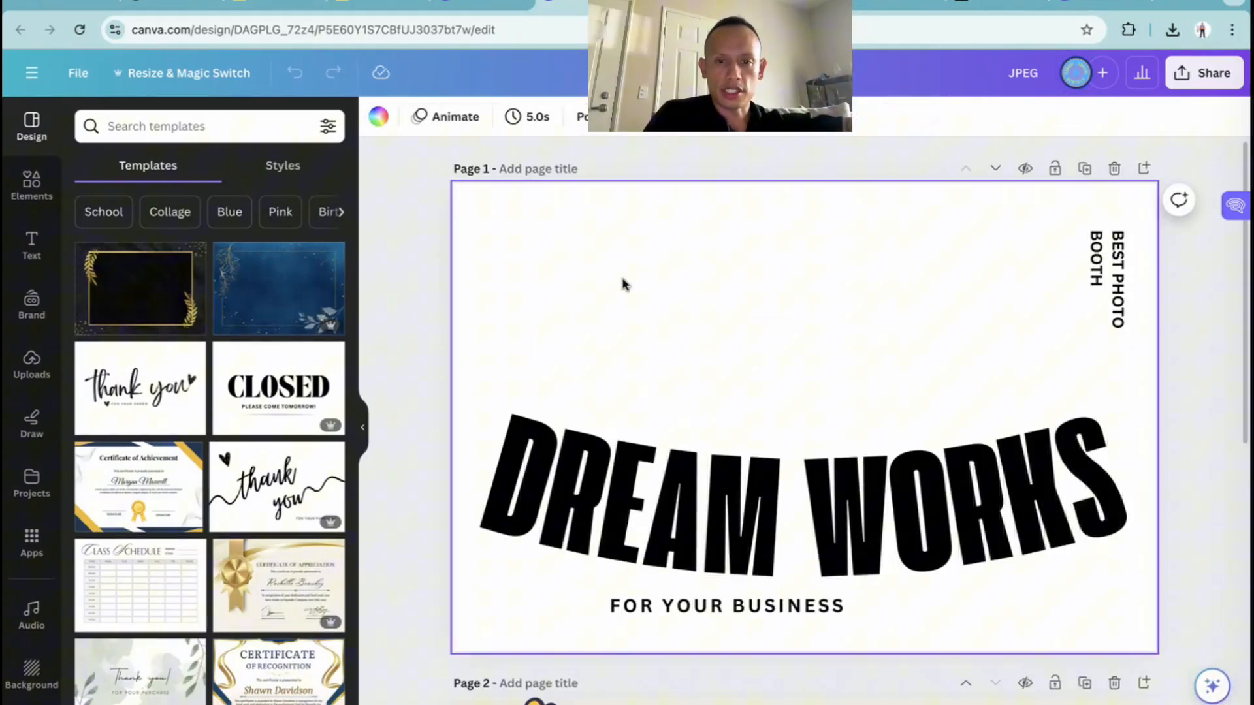
{"action": "scroll", "coordinate": [651, 469], "scroll_direction": "down", "scroll_amount": 4}
{"action": "left_click", "coordinate": [646, 470]}
{"action": "scroll", "coordinate": [718, 523], "scroll_direction": "down", "scroll_amount": 3}
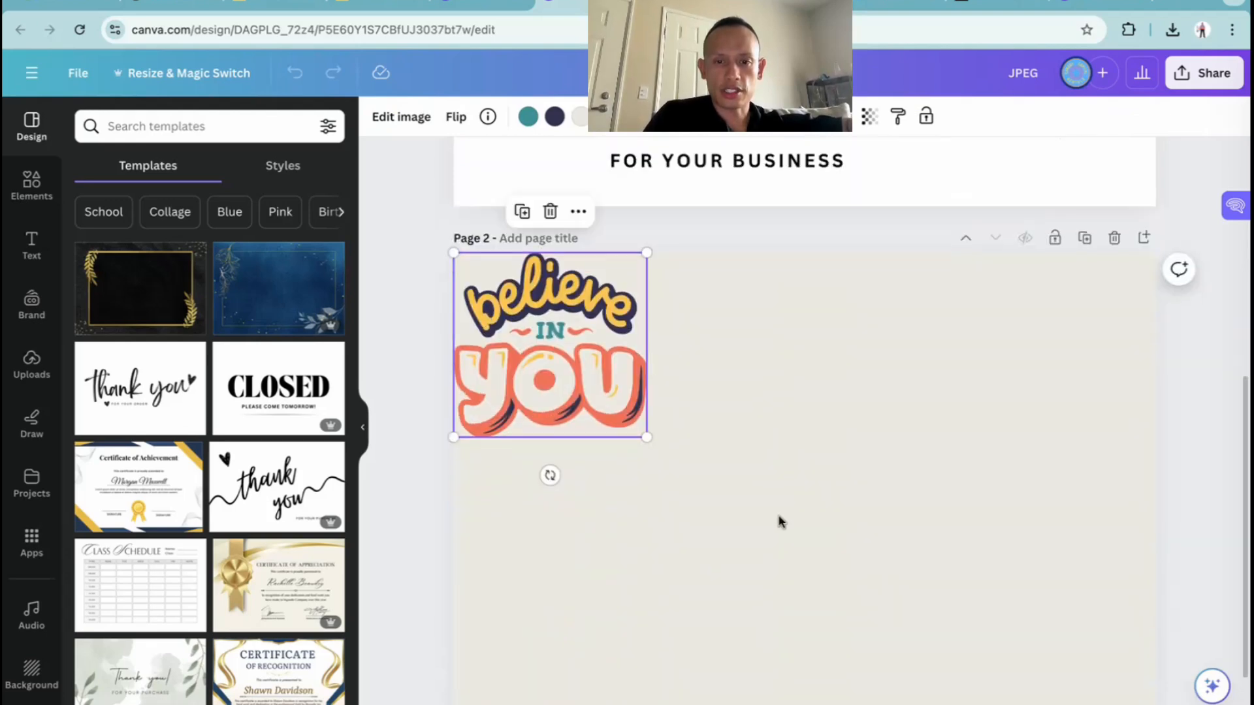
{"action": "left_click", "coordinate": [780, 521]}
{"action": "scroll", "coordinate": [780, 520], "scroll_direction": "up", "scroll_amount": 5}
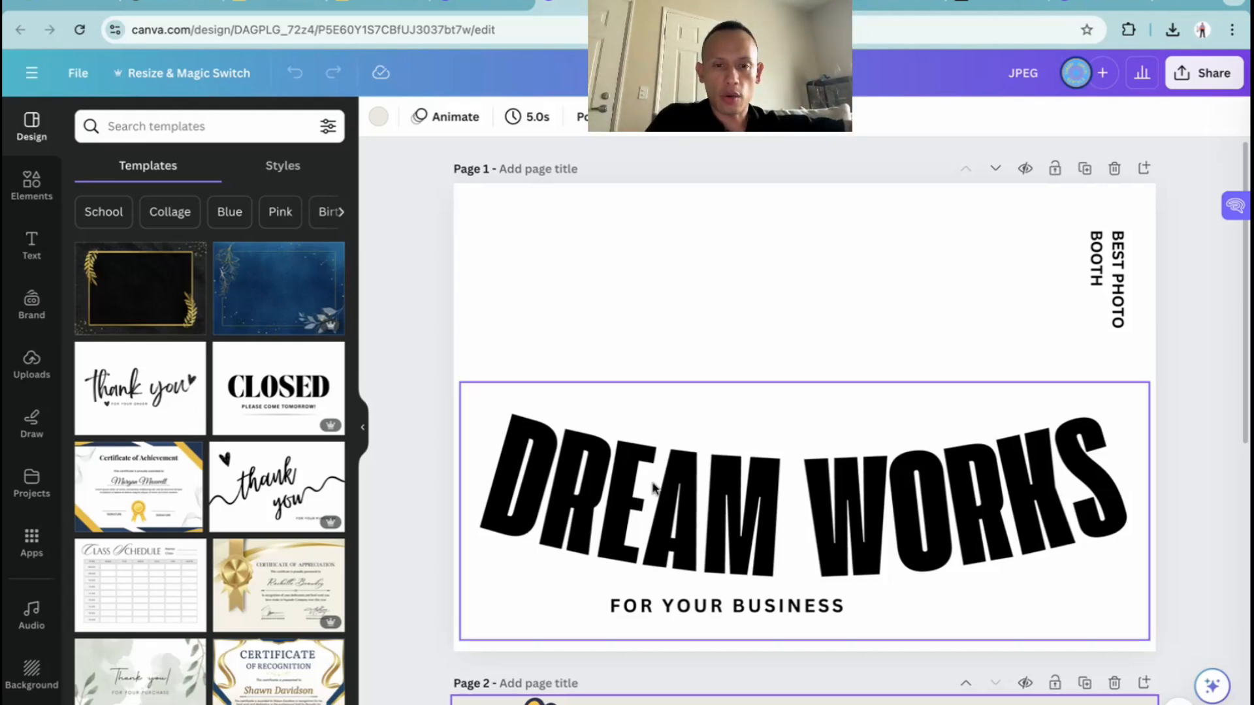
Switch to Finder and open the Downloads folder to view the saved template images
{"action": "key", "text": "ctrl+Left"}
{"action": "key", "text": "ctrl+Left"}
{"action": "key", "text": "ctrl+Left"}
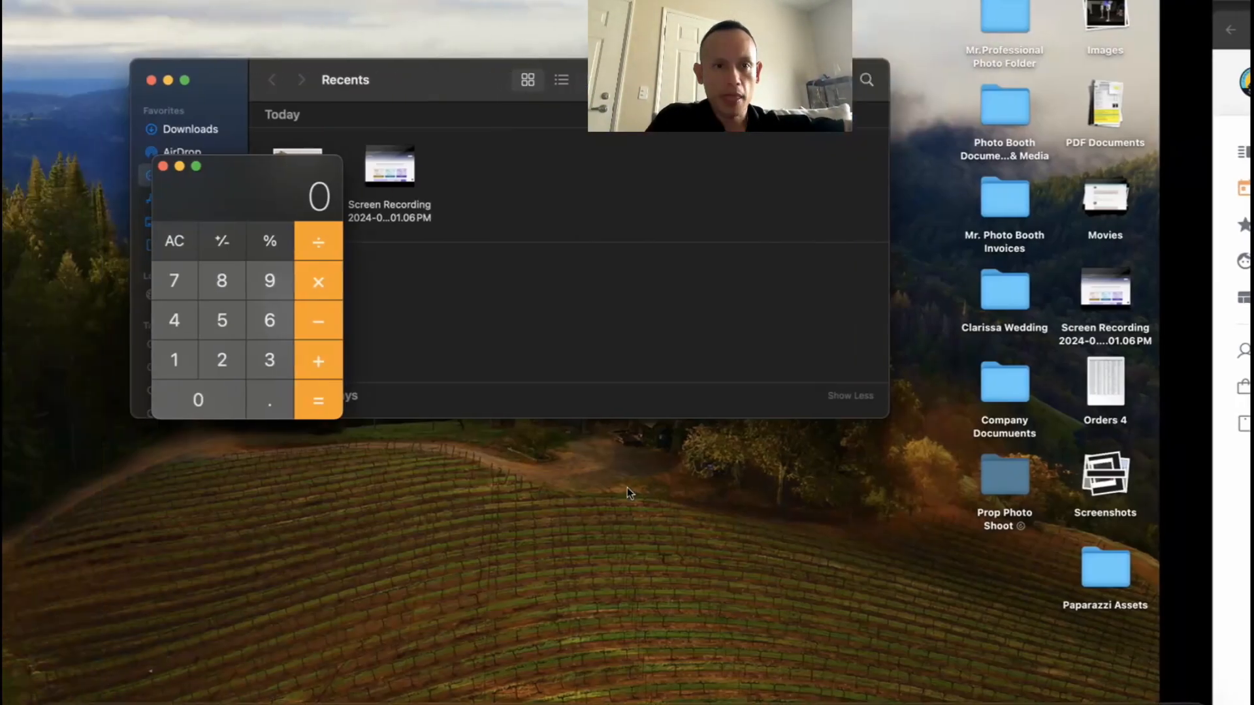
{"action": "left_click", "coordinate": [275, 80]}
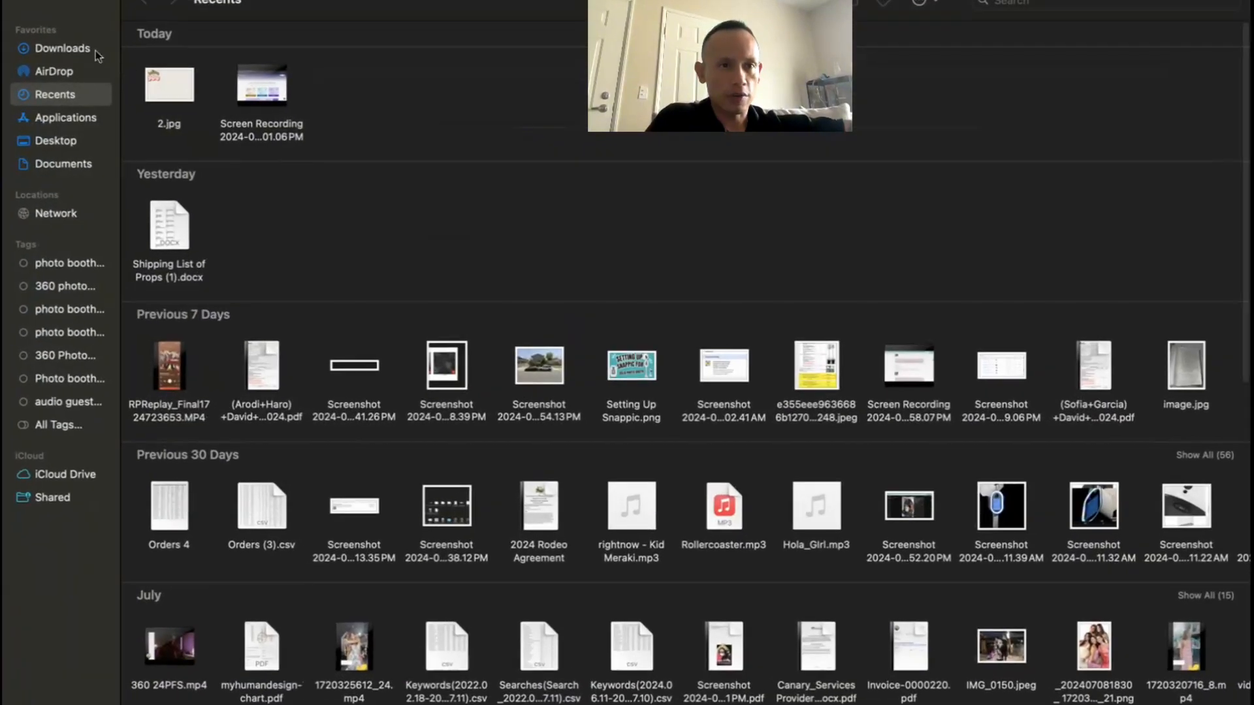
{"action": "left_click", "coordinate": [95, 49]}
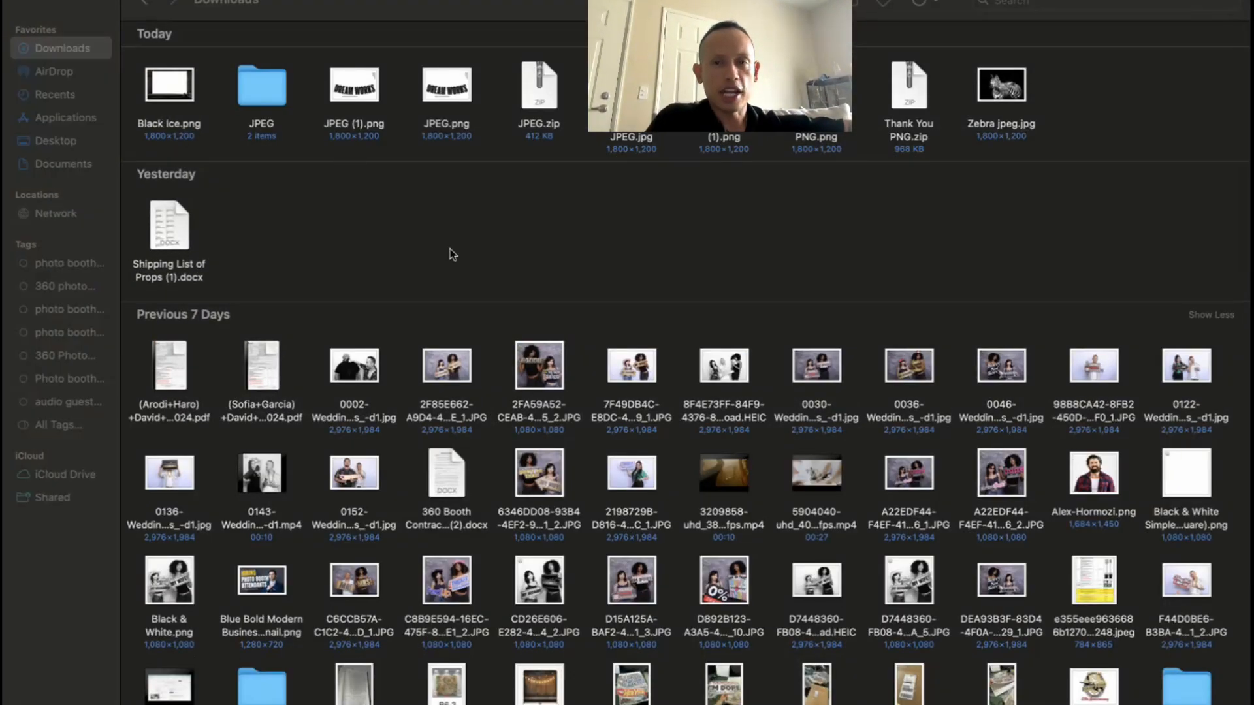
Return to Canva and compare the Dream Works page with the beige Believe in You page
{"action": "key", "text": "ctrl+Right"}
{"action": "key", "text": "ctrl+Right"}
{"action": "key", "text": "ctrl+Right"}
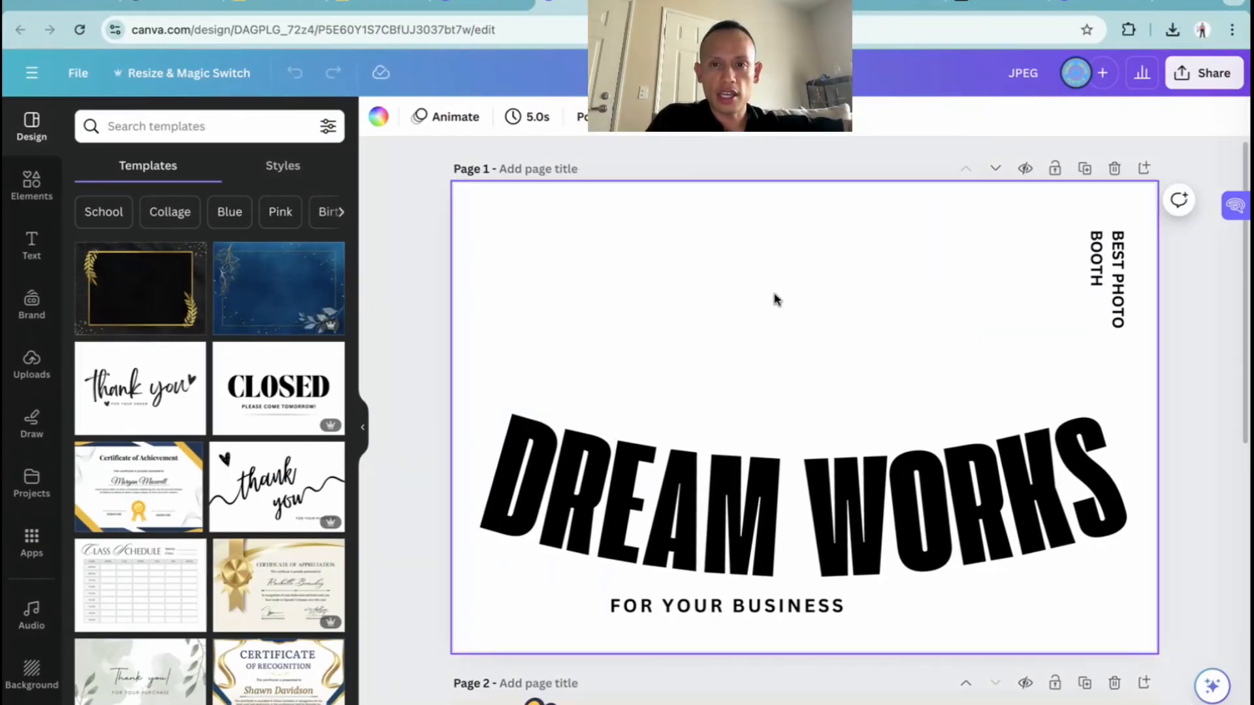
{"action": "scroll", "coordinate": [776, 299], "scroll_direction": "down", "scroll_amount": 8}
{"action": "scroll", "coordinate": [776, 299], "scroll_direction": "up", "scroll_amount": 8}
{"action": "scroll", "coordinate": [776, 299], "scroll_direction": "down", "scroll_amount": 8}
{"action": "scroll", "coordinate": [783, 446], "scroll_direction": "up", "scroll_amount": 1}
{"action": "scroll", "coordinate": [784, 446], "scroll_direction": "down", "scroll_amount": 1}
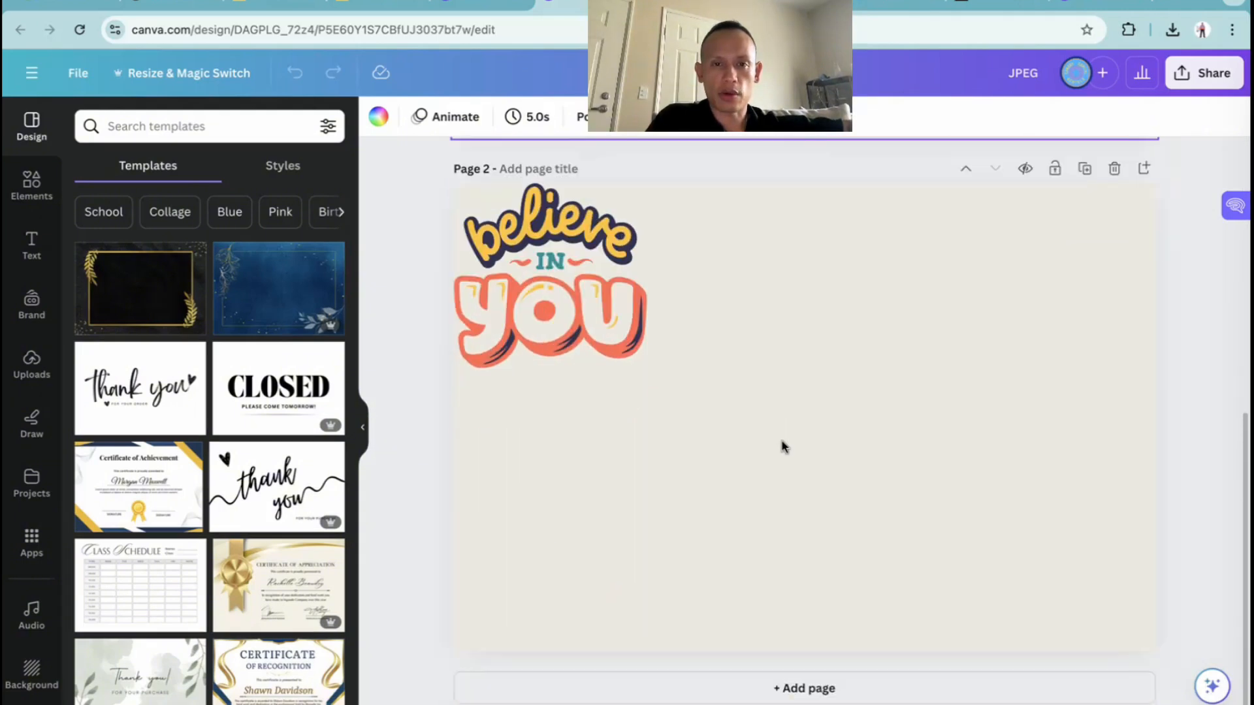
{"action": "left_click", "coordinate": [832, 404]}
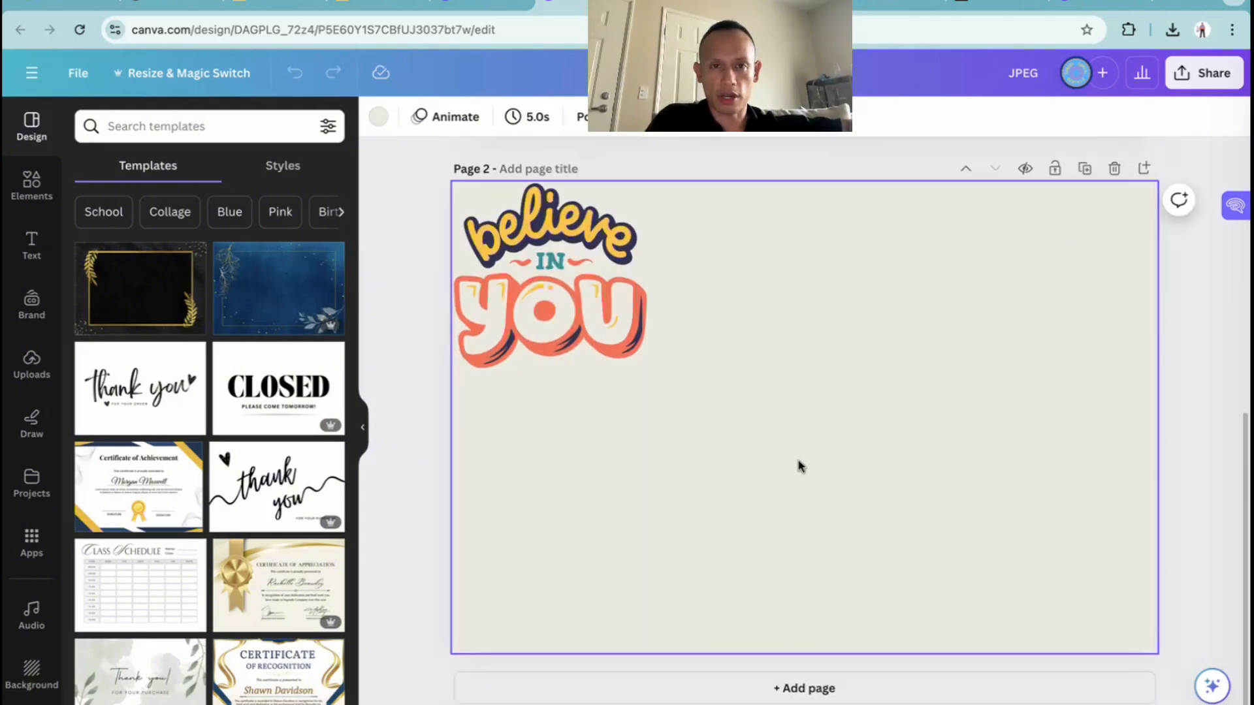
Review the file types offered for downloading the design and close the list without exporting
{"action": "left_click", "coordinate": [1204, 74]}
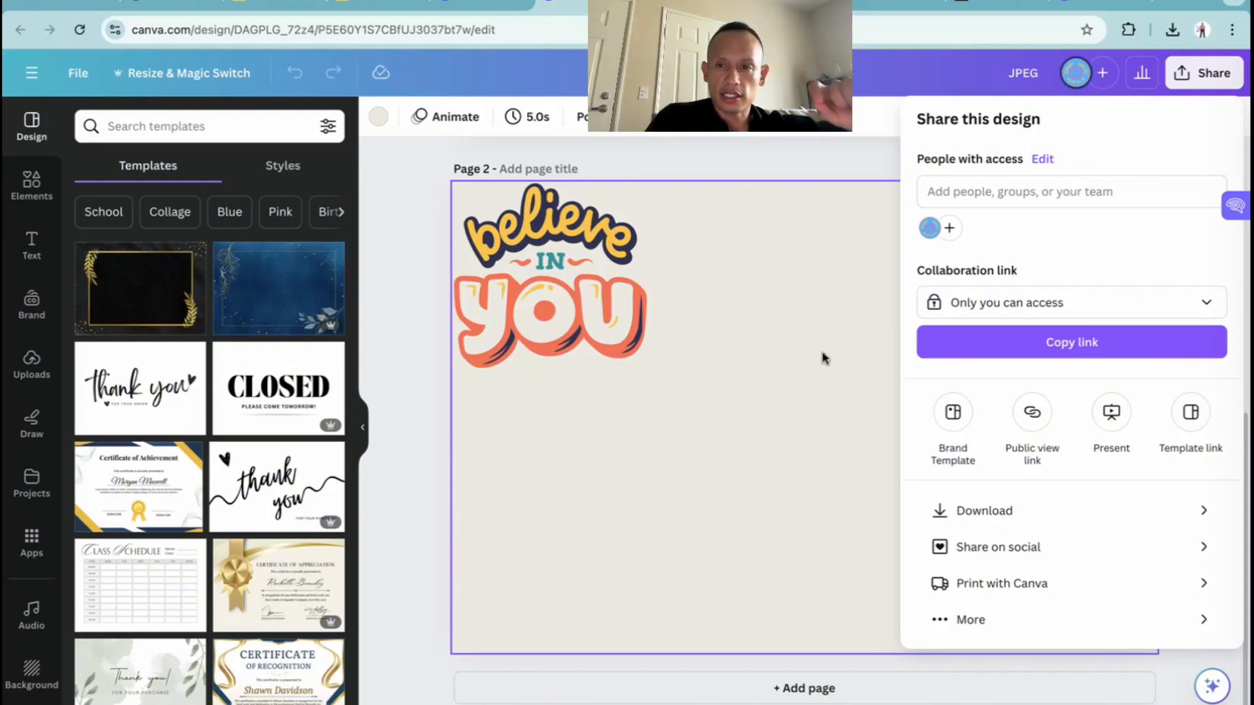
{"action": "left_click", "coordinate": [972, 512]}
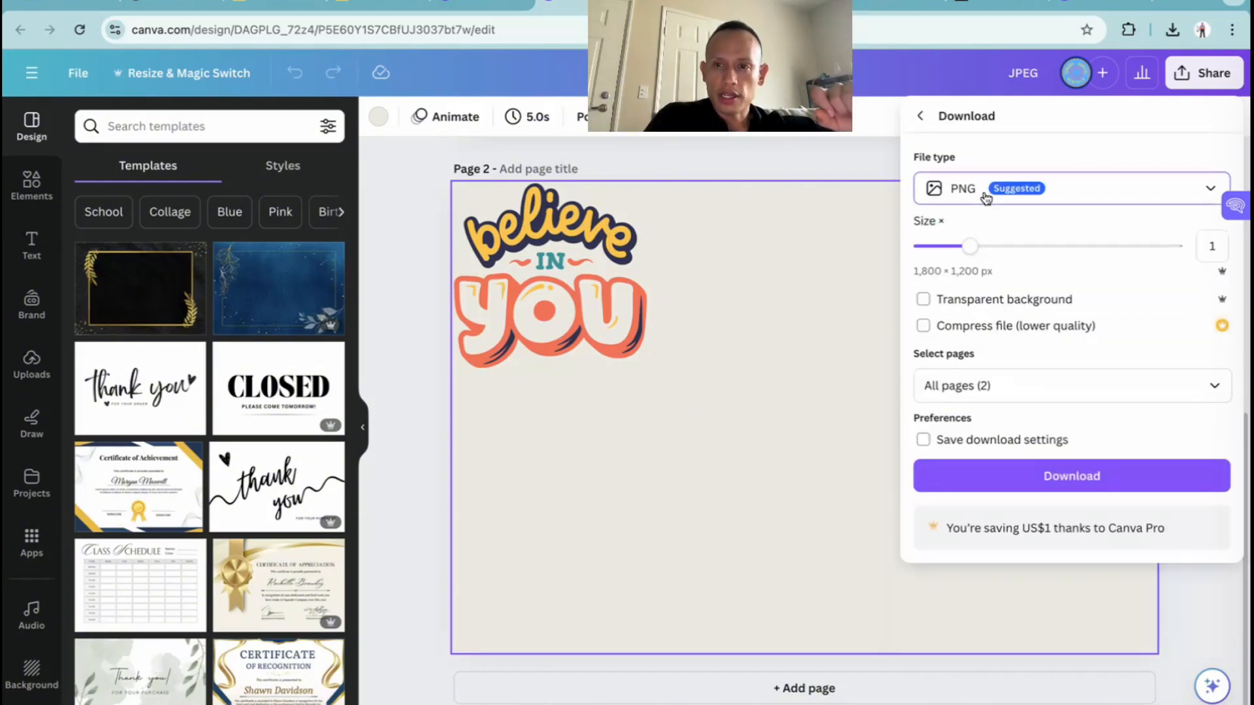
{"action": "left_click", "coordinate": [986, 199]}
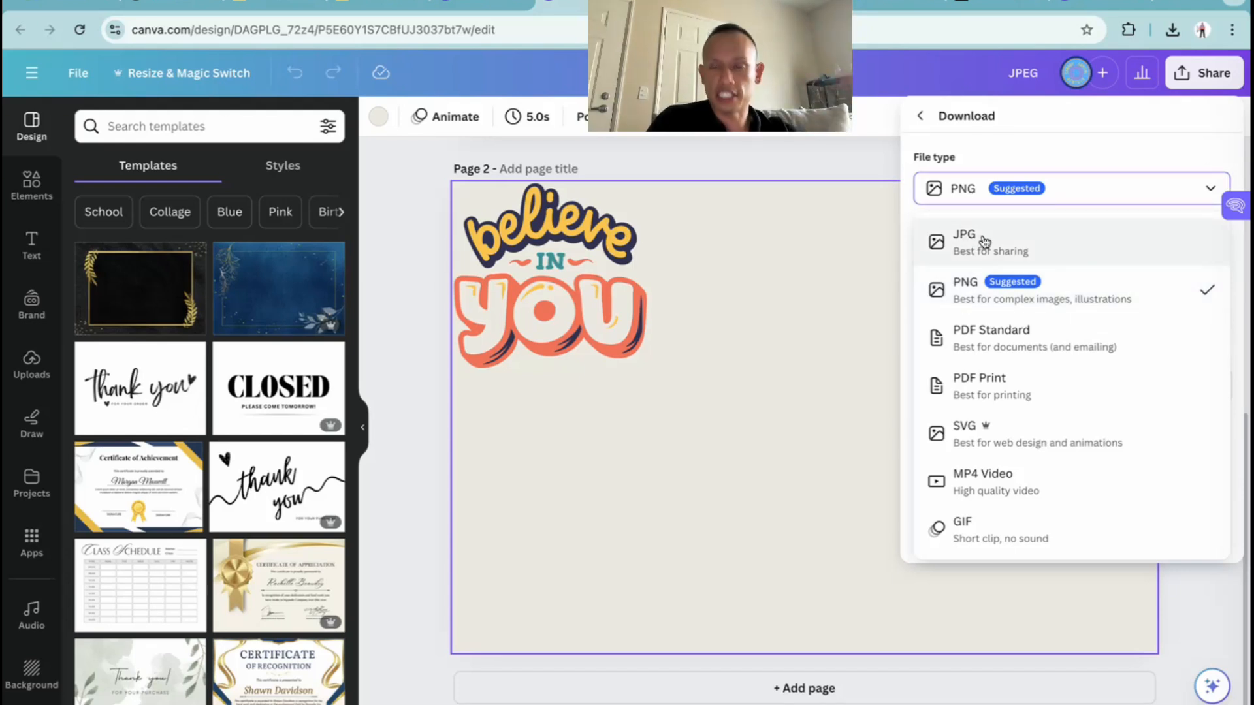
{"action": "left_click", "coordinate": [431, 278]}
{"action": "scroll", "coordinate": [431, 278], "scroll_direction": "up", "scroll_amount": 8}
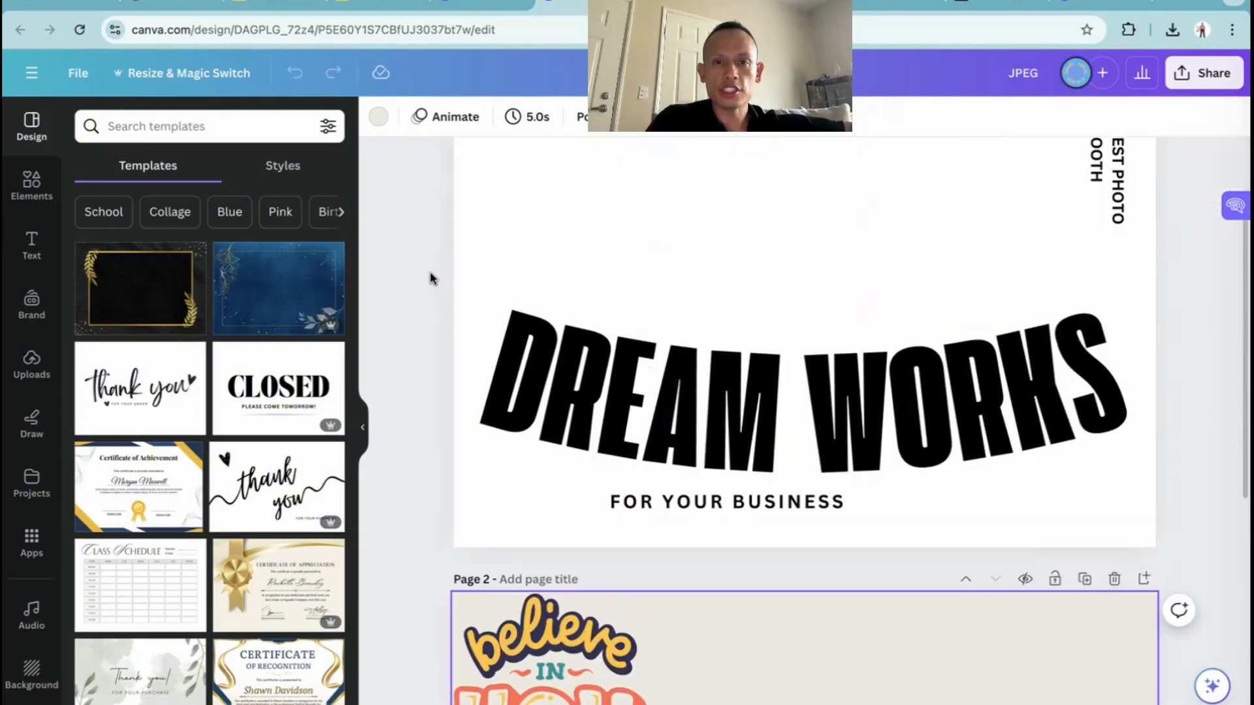
Compare the Dream Works page with the exported images in Finder's Downloads folder, and return to Canva
{"action": "left_click", "coordinate": [659, 264]}
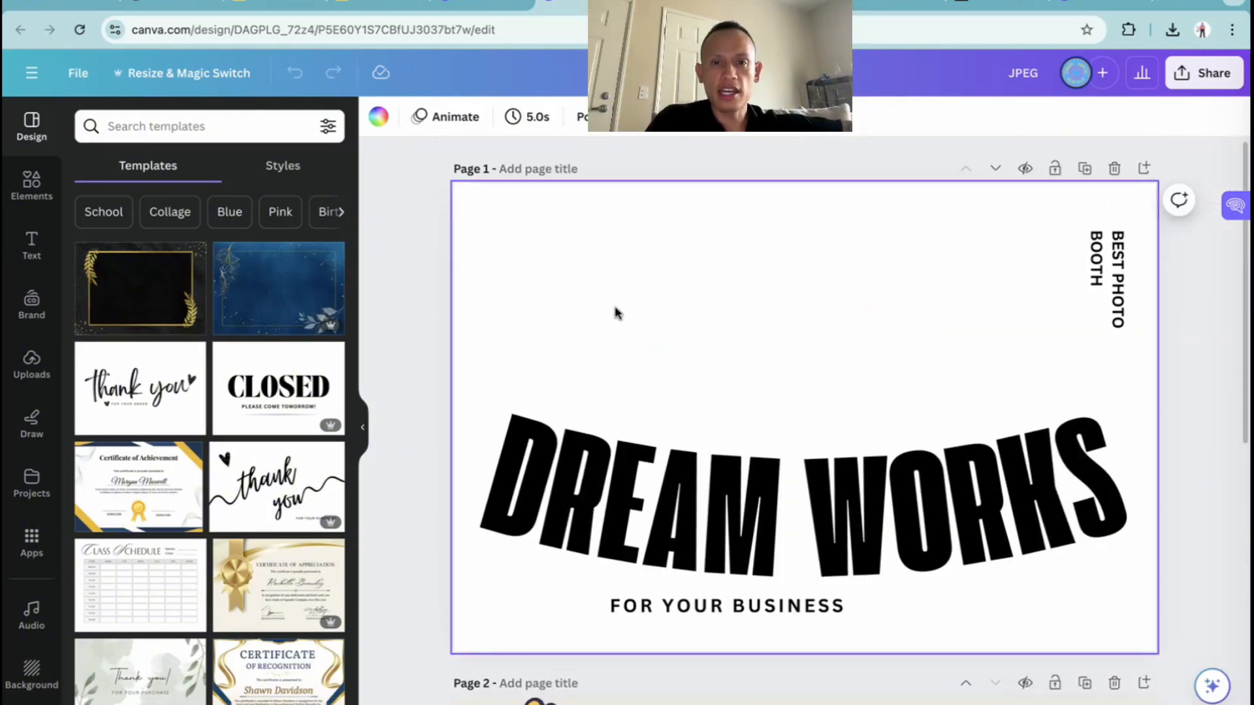
{"action": "scroll", "coordinate": [679, 301], "scroll_direction": "down", "scroll_amount": 4}
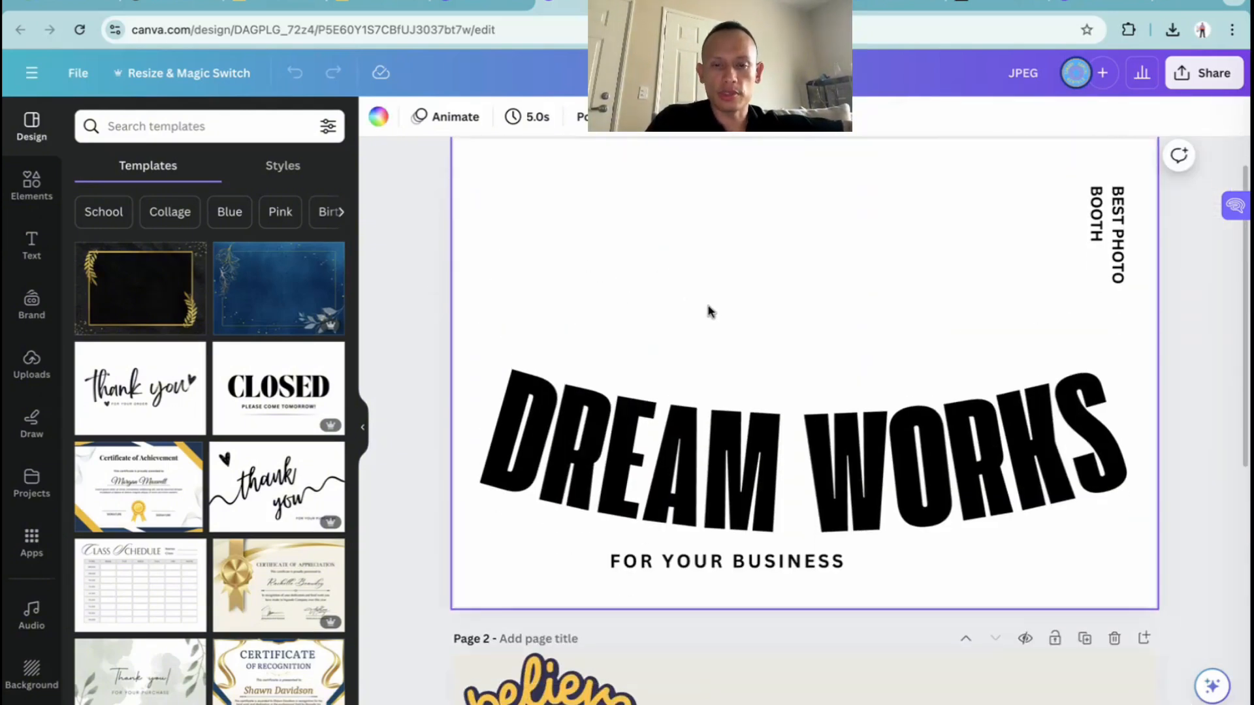
{"action": "scroll", "coordinate": [693, 300], "scroll_direction": "up", "scroll_amount": 4}
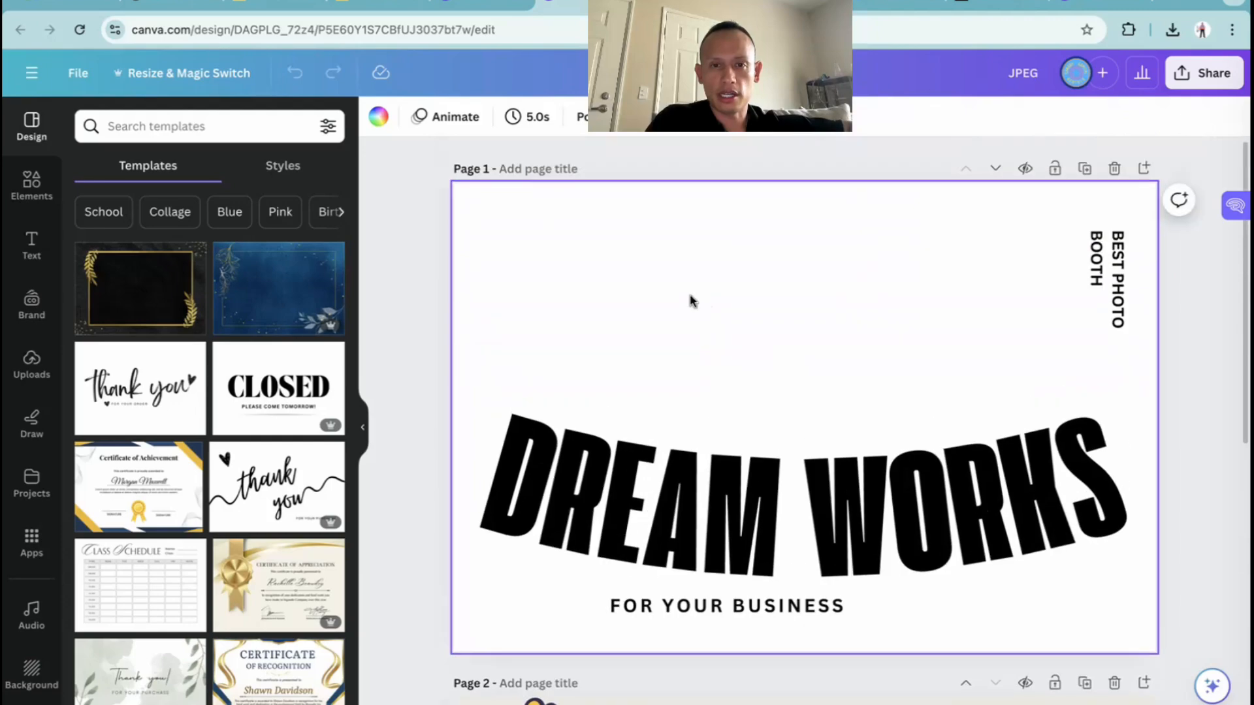
{"action": "key", "text": "ctrl+Left"}
{"action": "key", "text": "ctrl+Left"}
{"action": "key", "text": "ctrl+Left"}
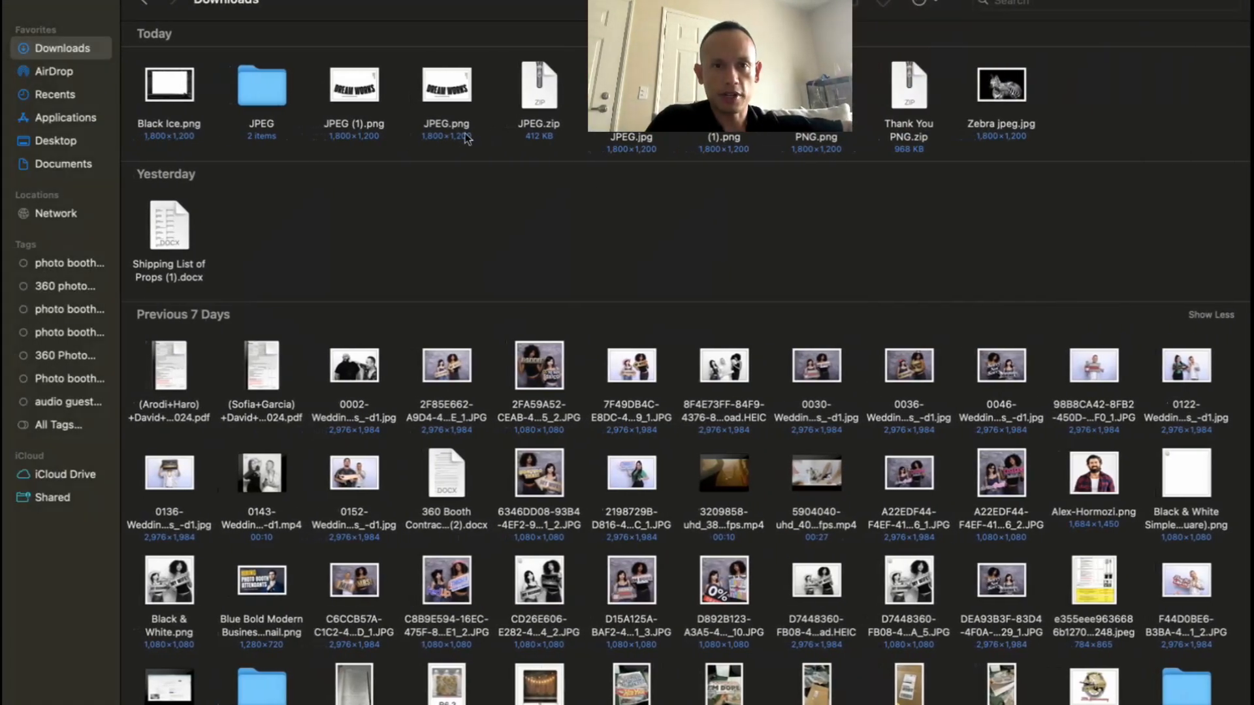
{"action": "key", "text": "ctrl+Right"}
{"action": "key", "text": "ctrl+Right"}
{"action": "key", "text": "ctrl+Right"}
{"action": "key", "text": "ctrl+Right"}
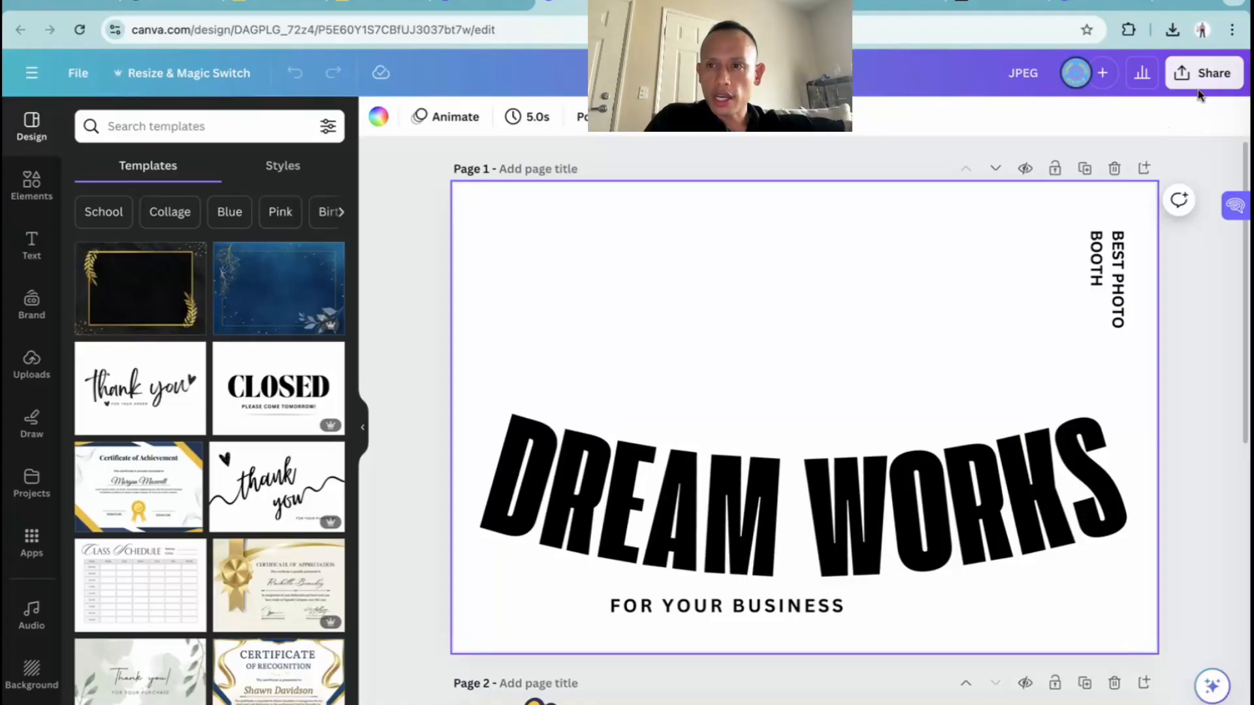
Enable a transparent background for the design's PNG download and close the settings without exporting
{"action": "left_click", "coordinate": [1205, 74]}
{"action": "left_click", "coordinate": [966, 511]}
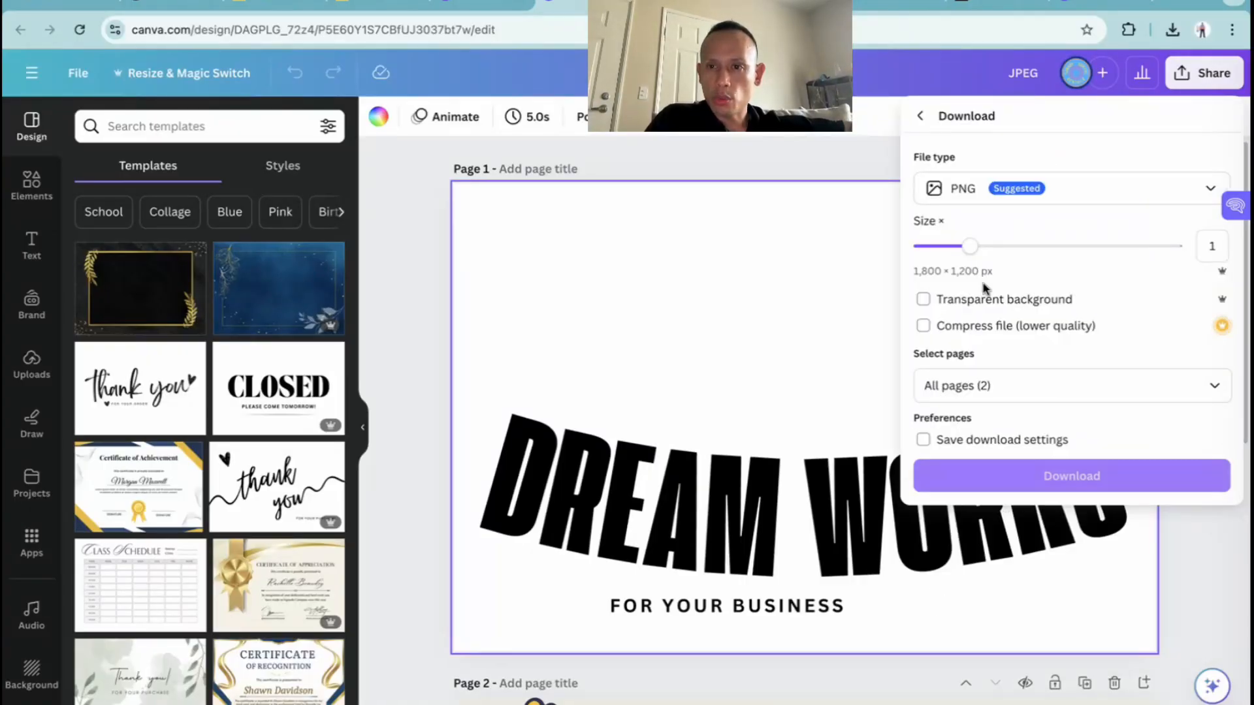
{"action": "left_click", "coordinate": [926, 302]}
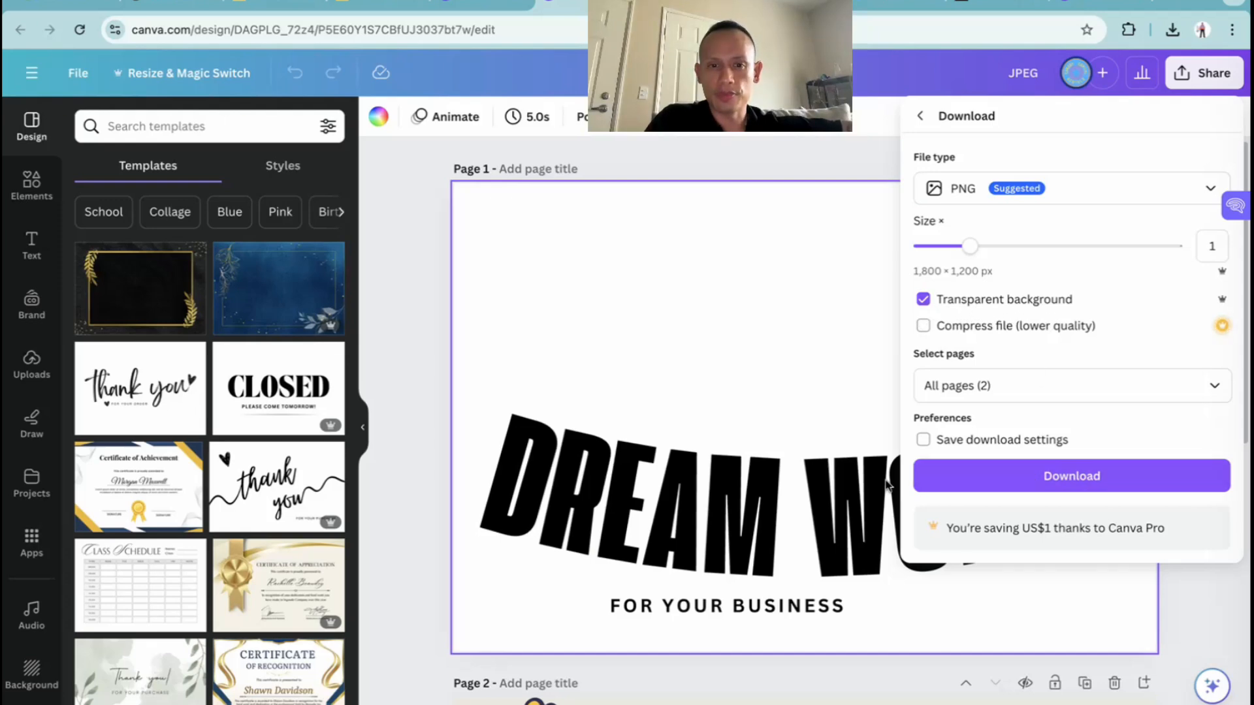
{"action": "left_click", "coordinate": [389, 537]}
Bring up the download settings for the Believe in You page and set the file type to JPG
{"action": "scroll", "coordinate": [389, 537], "scroll_direction": "down", "scroll_amount": 7}
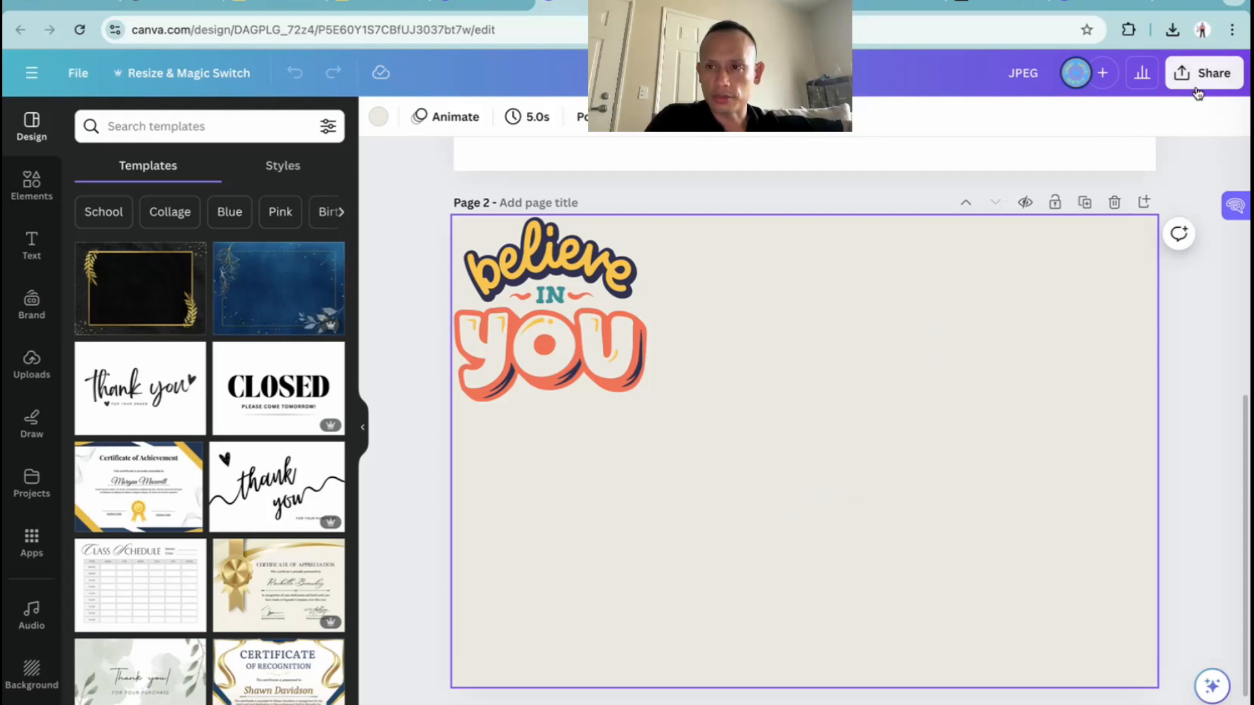
{"action": "left_click", "coordinate": [1199, 83]}
{"action": "left_click", "coordinate": [807, 493]}
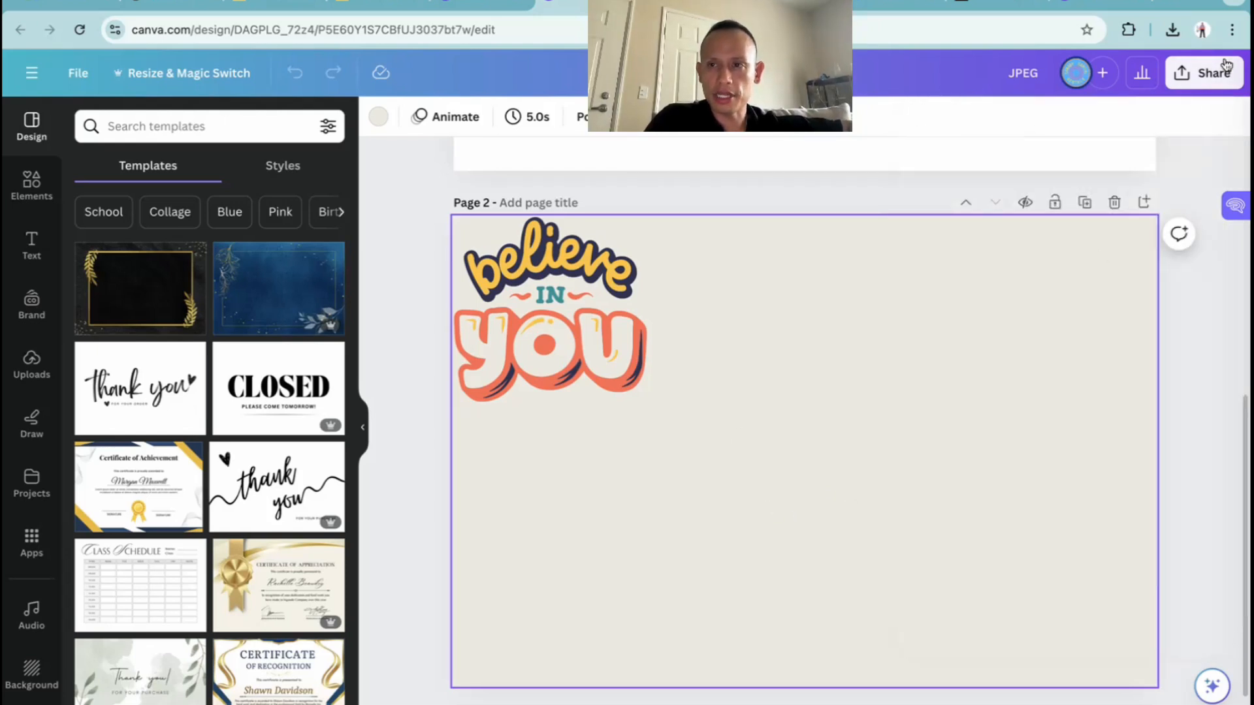
{"action": "left_click", "coordinate": [1192, 81]}
{"action": "left_click", "coordinate": [999, 511]}
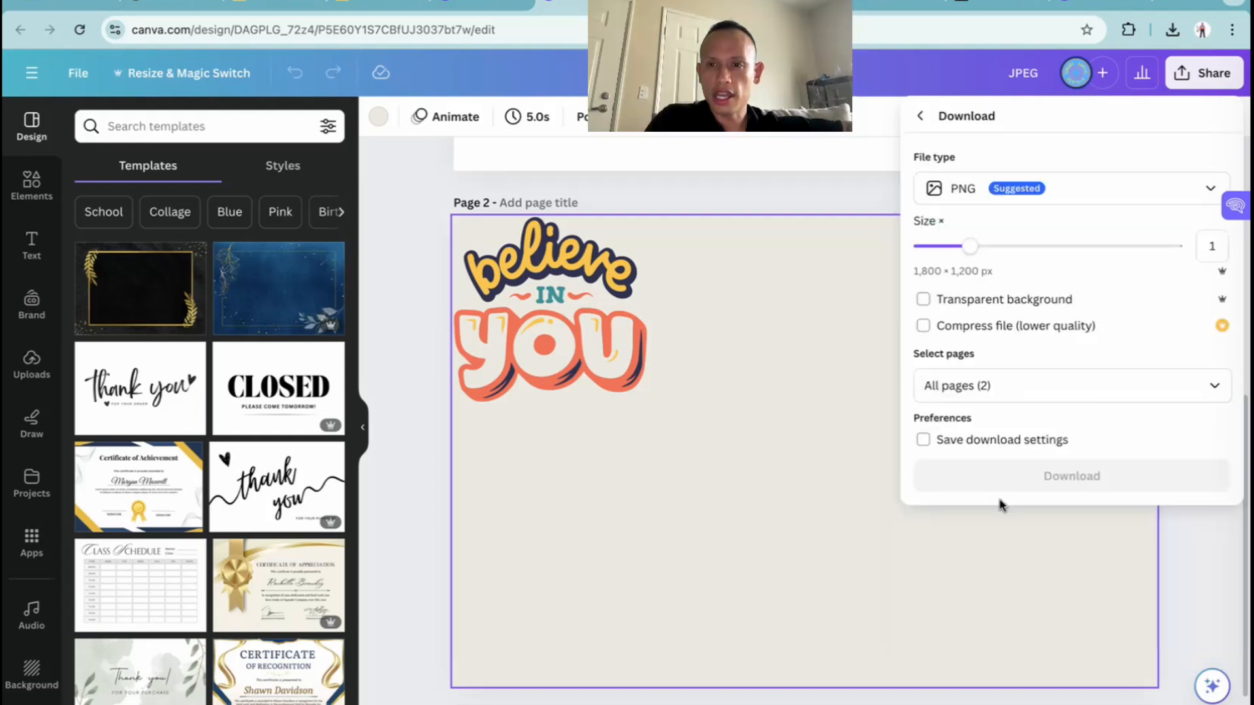
{"action": "left_click", "coordinate": [971, 189]}
{"action": "left_click", "coordinate": [969, 241]}
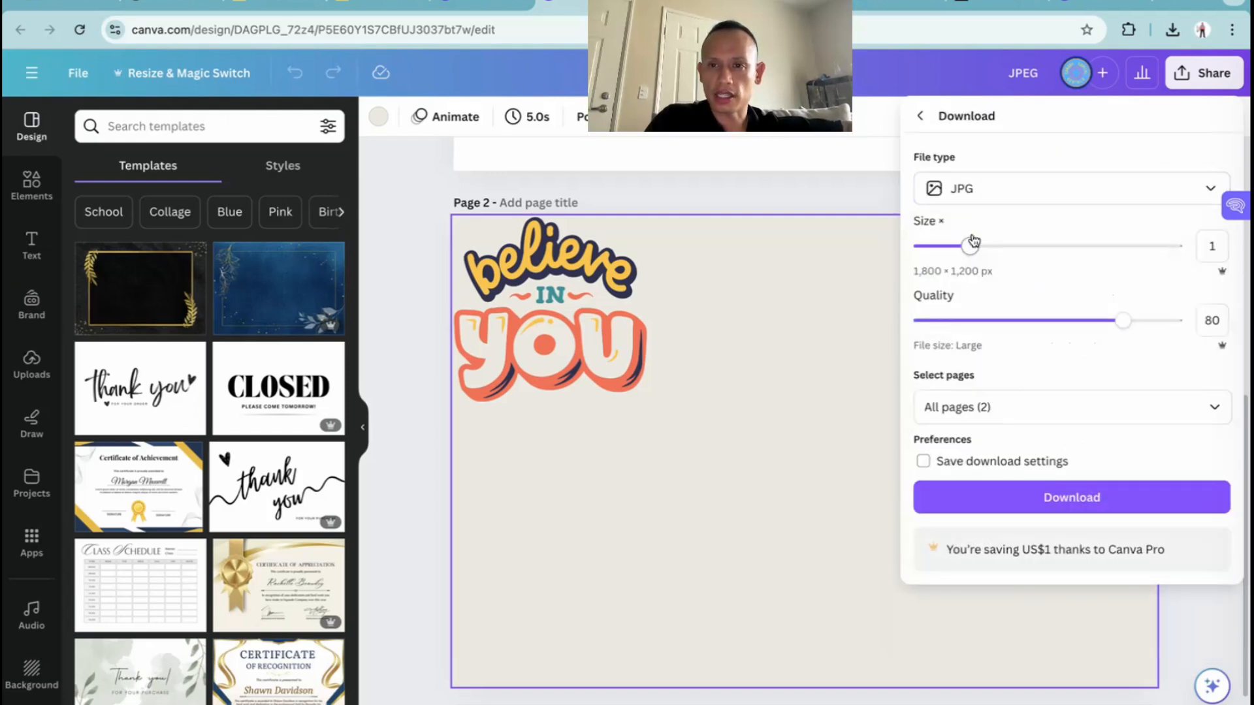
Set the JPG download quality to 100 and limit the page selection to Page 2
{"action": "left_click_drag", "start_coordinate": [1125, 320], "coordinate": [1175, 321]}
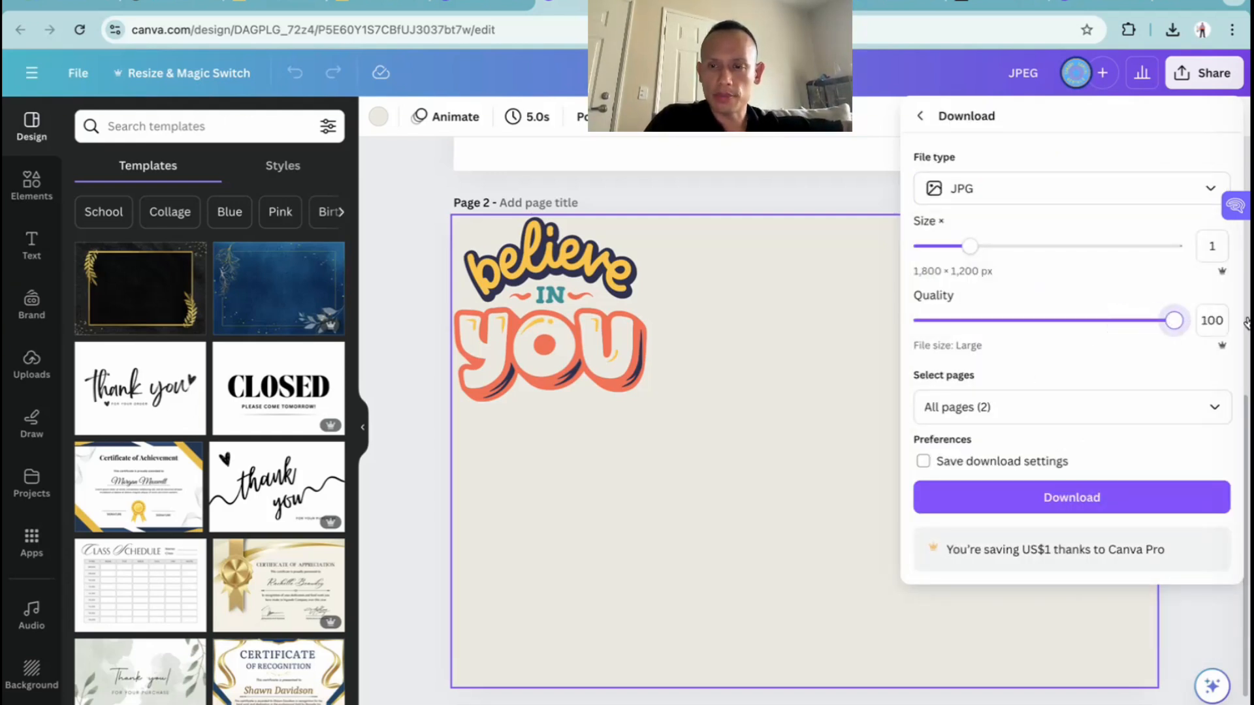
{"action": "left_click", "coordinate": [1053, 411]}
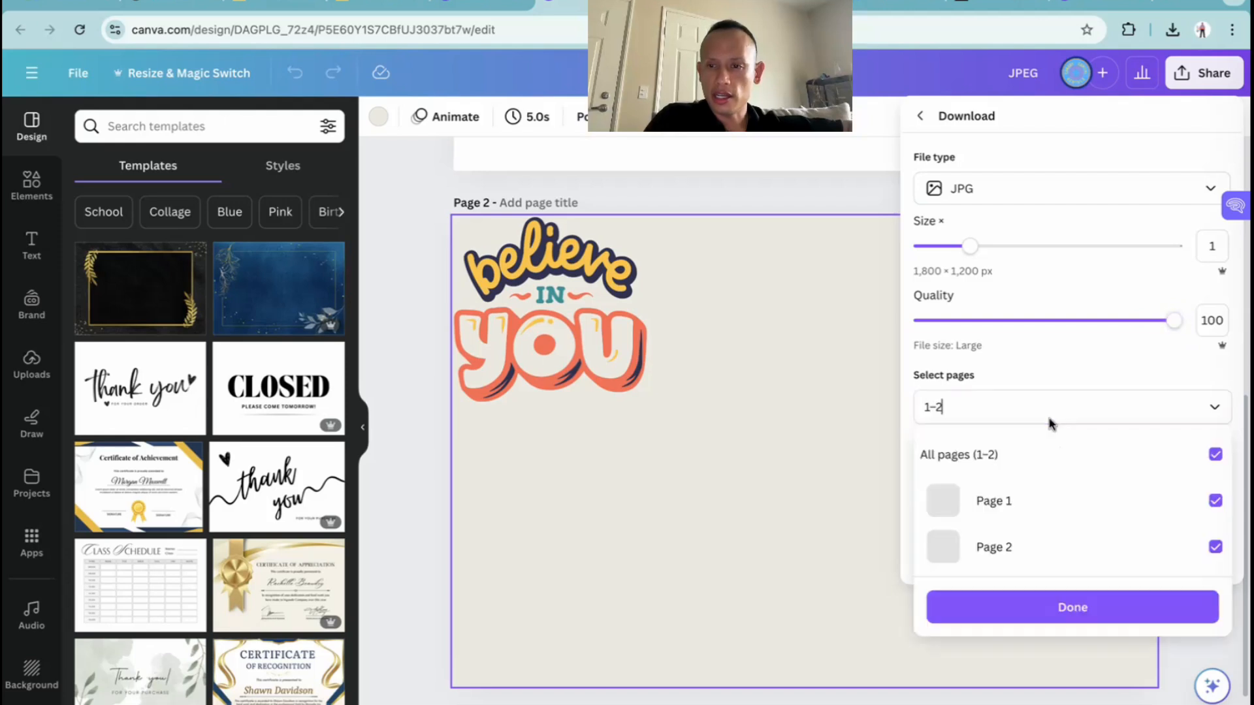
{"action": "left_click", "coordinate": [1215, 455]}
{"action": "left_click", "coordinate": [1216, 548]}
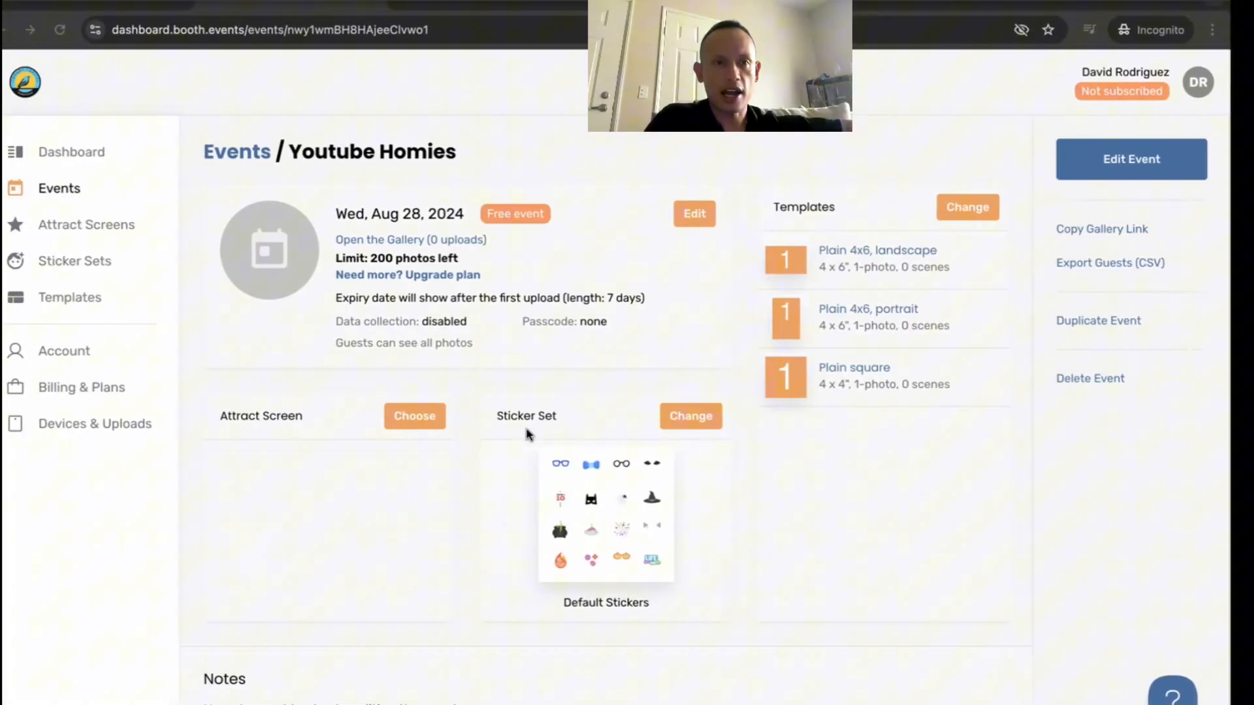
Switch to Finder's Downloads folder and preview Zebra jpeg.jpg at full size
{"action": "key", "text": "ctrl+Left"}
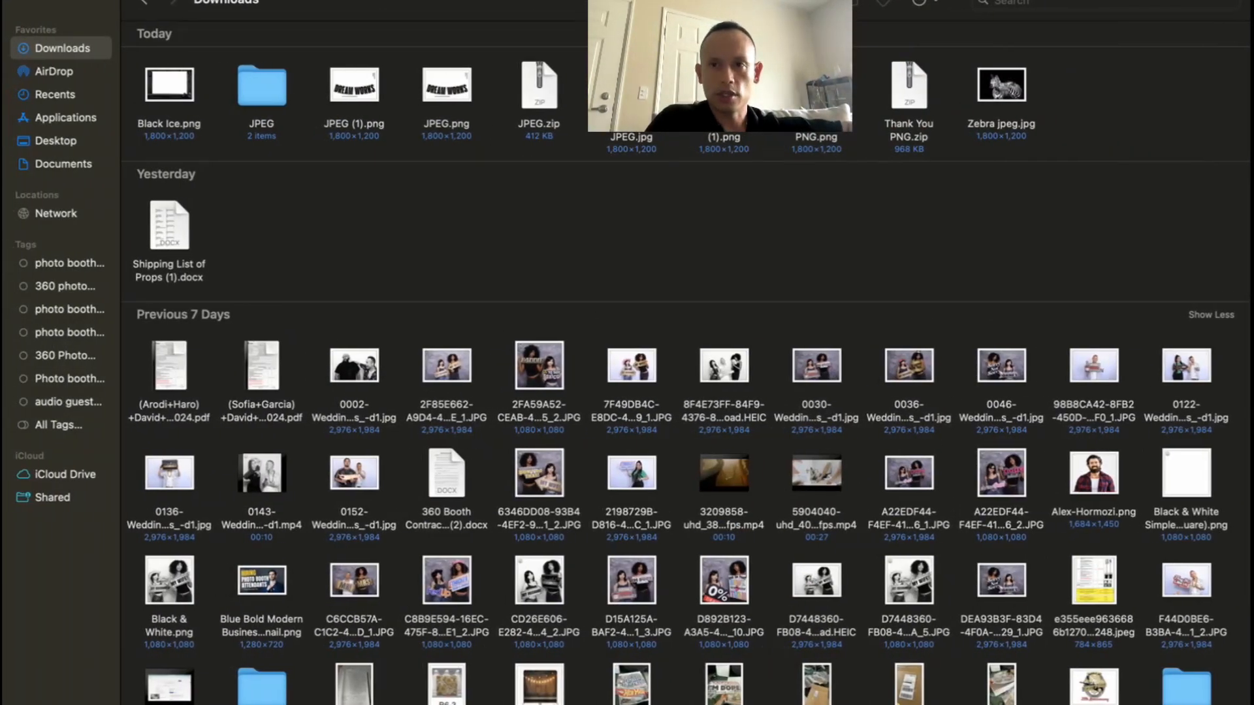
{"action": "left_click", "coordinate": [992, 91]}
{"action": "key", "text": "space"}
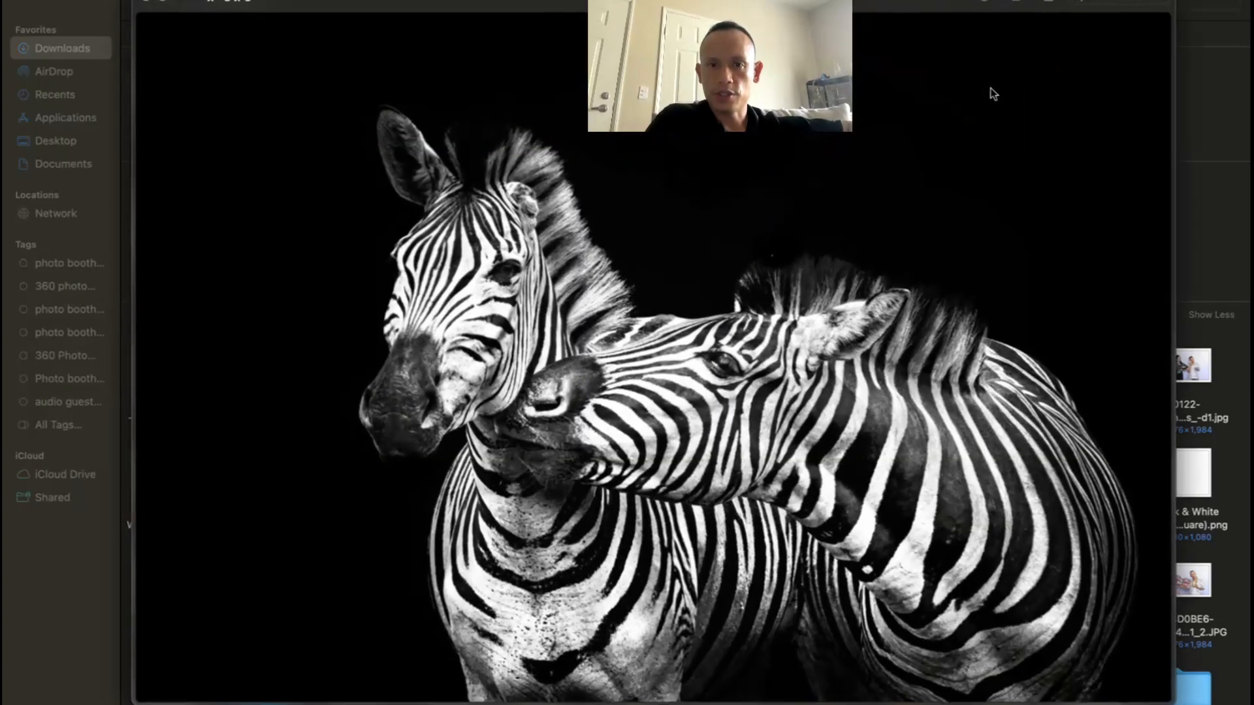
{"action": "key", "text": "space"}
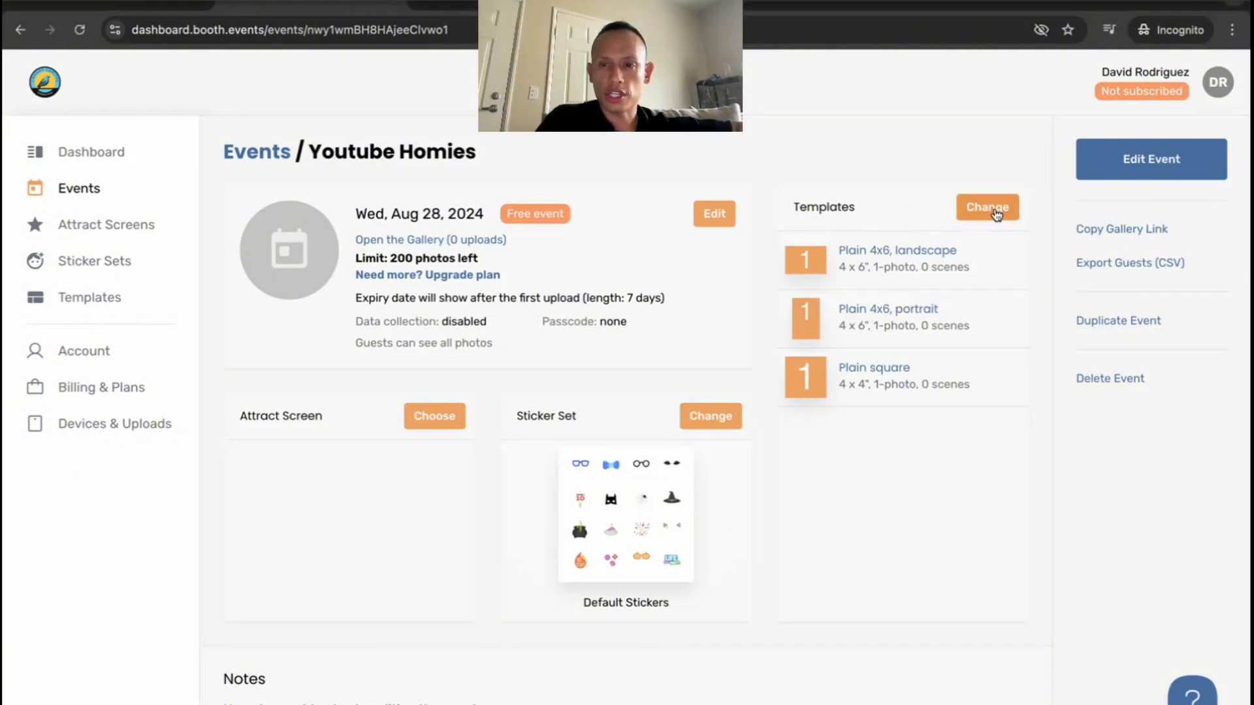
Check the public and own templates for the Youtube Homies event in Booth.Events and start creating a new template
{"action": "left_click", "coordinate": [983, 209]}
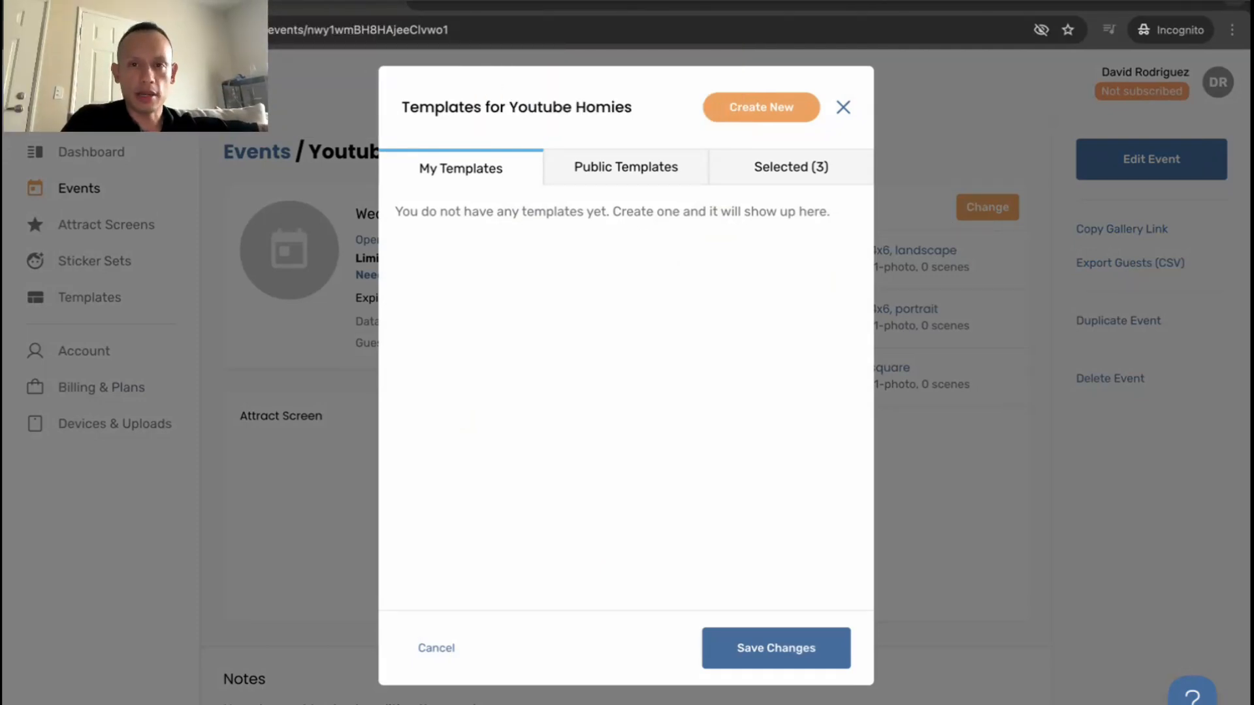
{"action": "left_click", "coordinate": [646, 167]}
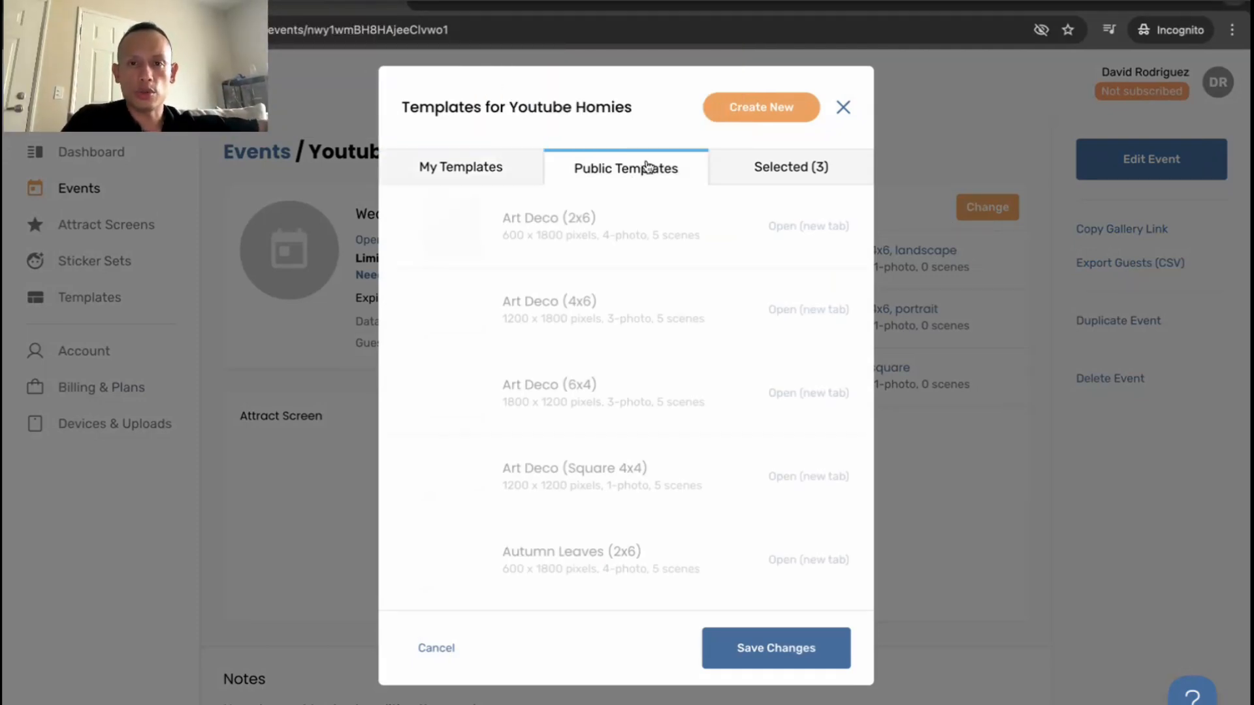
{"action": "left_click", "coordinate": [468, 168]}
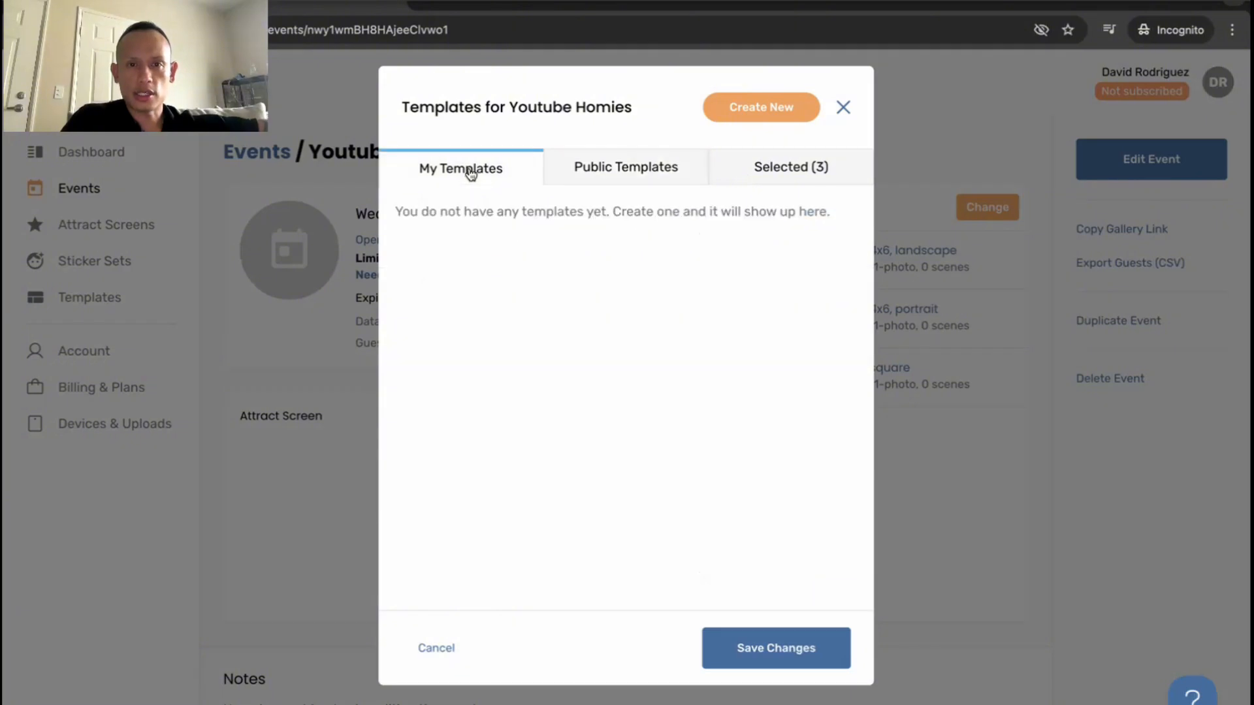
{"action": "left_click", "coordinate": [738, 119]}
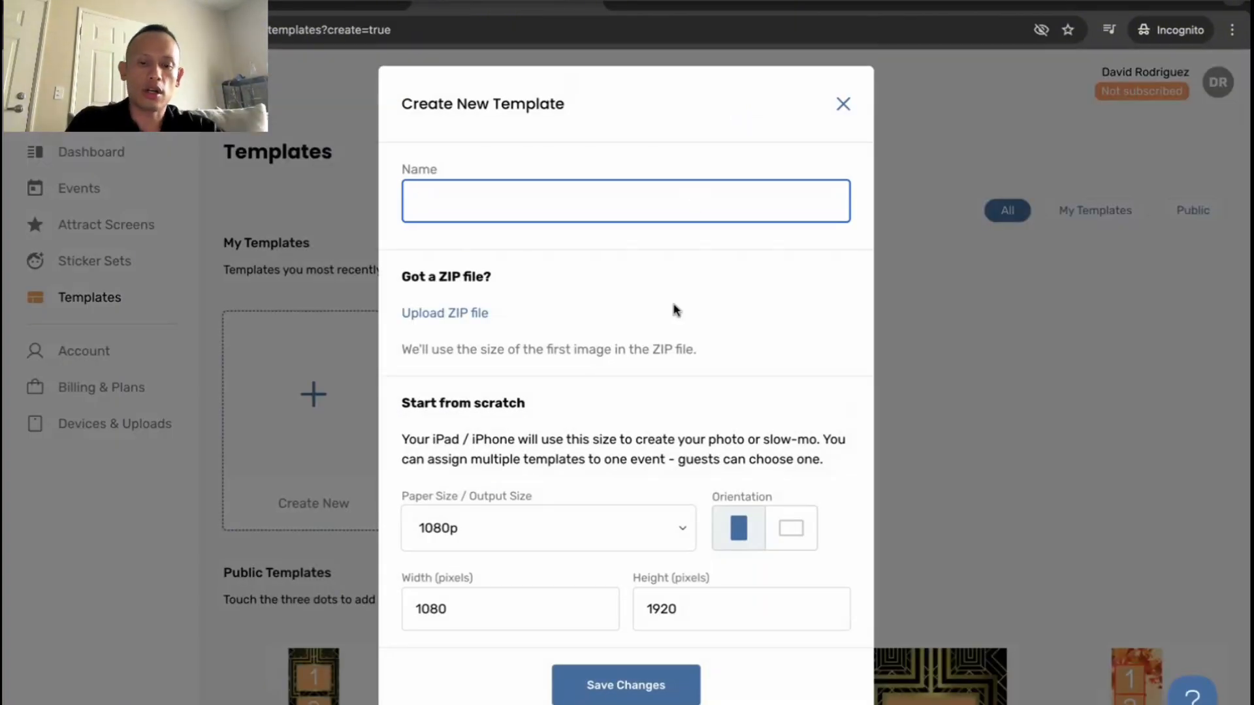
Name the new template Background Swap
{"action": "type", "text": "Backgrond"}
{"action": "key", "text": "BackSpace"}
{"action": "key", "text": "BackSpace"}
{"action": "type", "text": "und"}
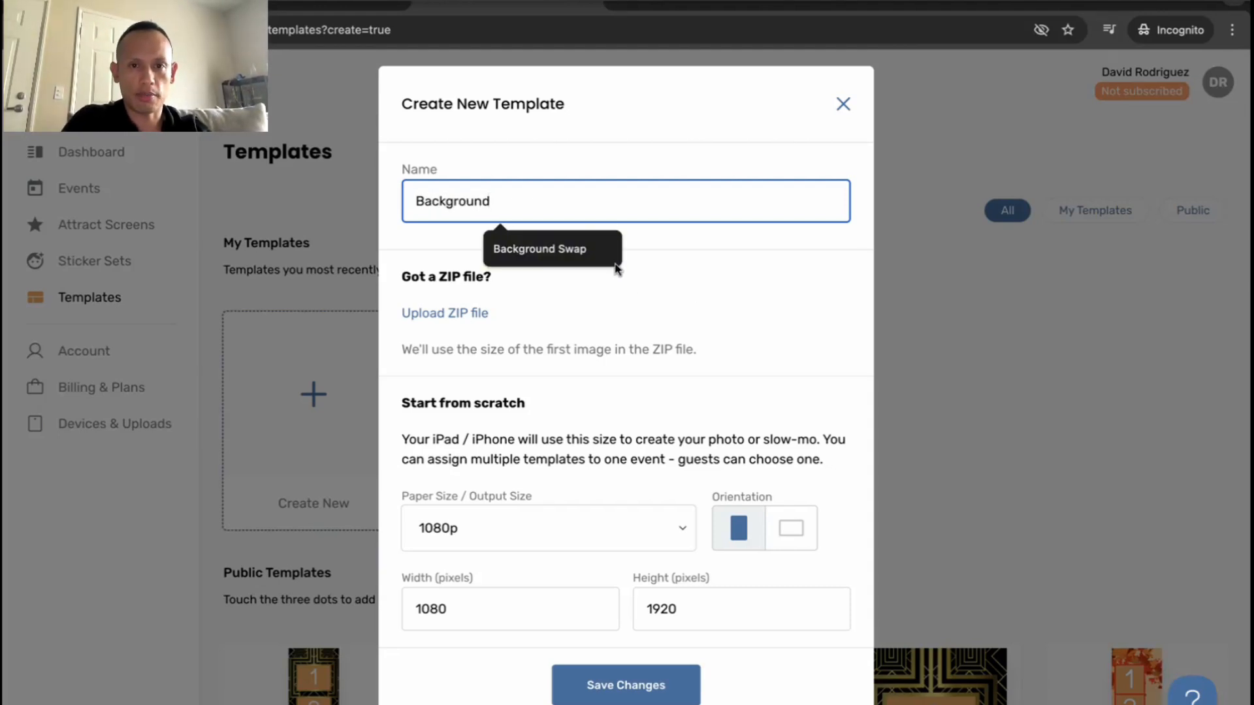
{"action": "left_click", "coordinate": [566, 250]}
{"action": "left_click", "coordinate": [579, 251]}
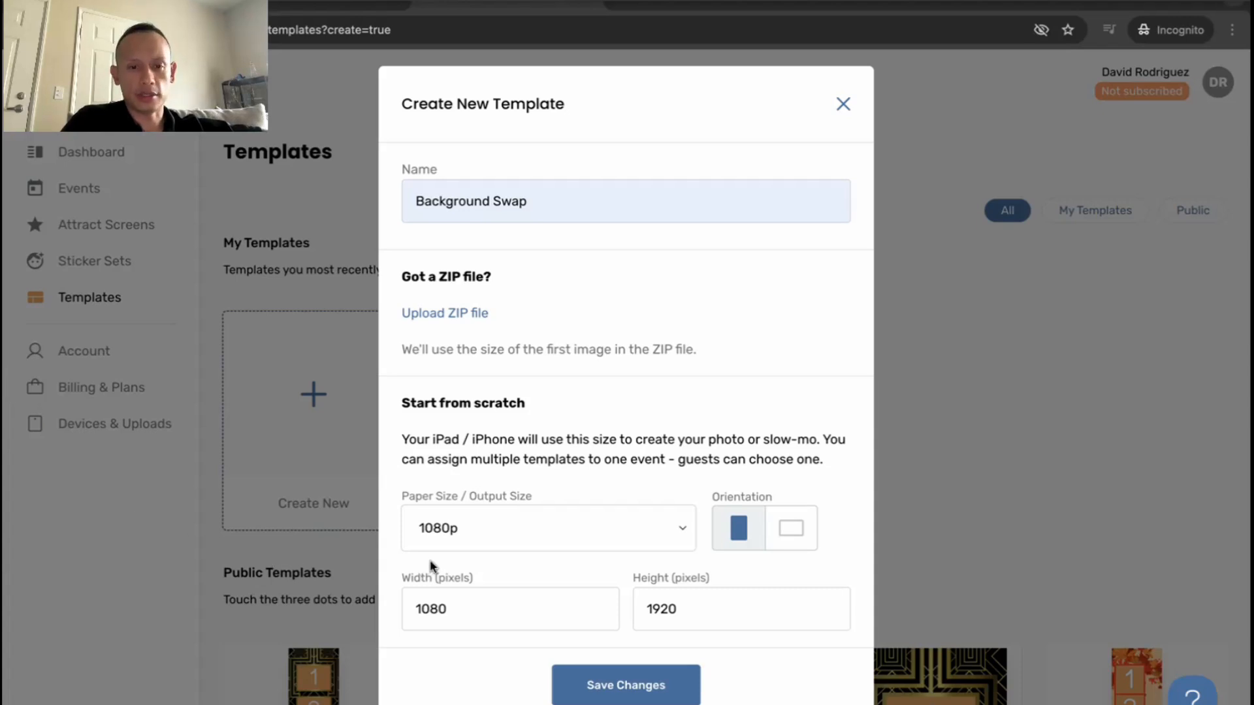
Create the template from the 4 x 6" size adjusted to 1200 by 1800 pixels and turned to landscape orientation
{"action": "left_click", "coordinate": [684, 520]}
{"action": "left_click", "coordinate": [613, 593]}
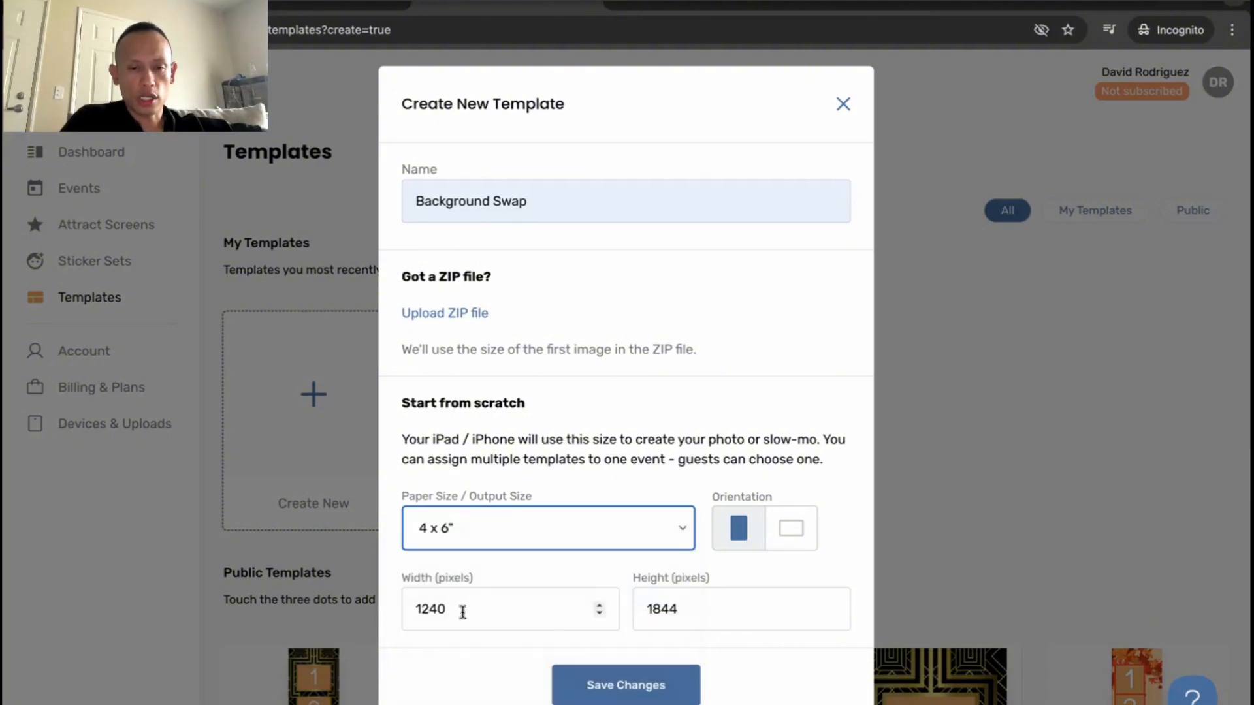
{"action": "left_click", "coordinate": [487, 606]}
{"action": "key", "text": "BackSpace"}
{"action": "key", "text": "BackSpace"}
{"action": "type", "text": "00"}
{"action": "left_click", "coordinate": [719, 606]}
{"action": "key", "text": "BackSpace"}
{"action": "key", "text": "BackSpace"}
{"action": "type", "text": "00"}
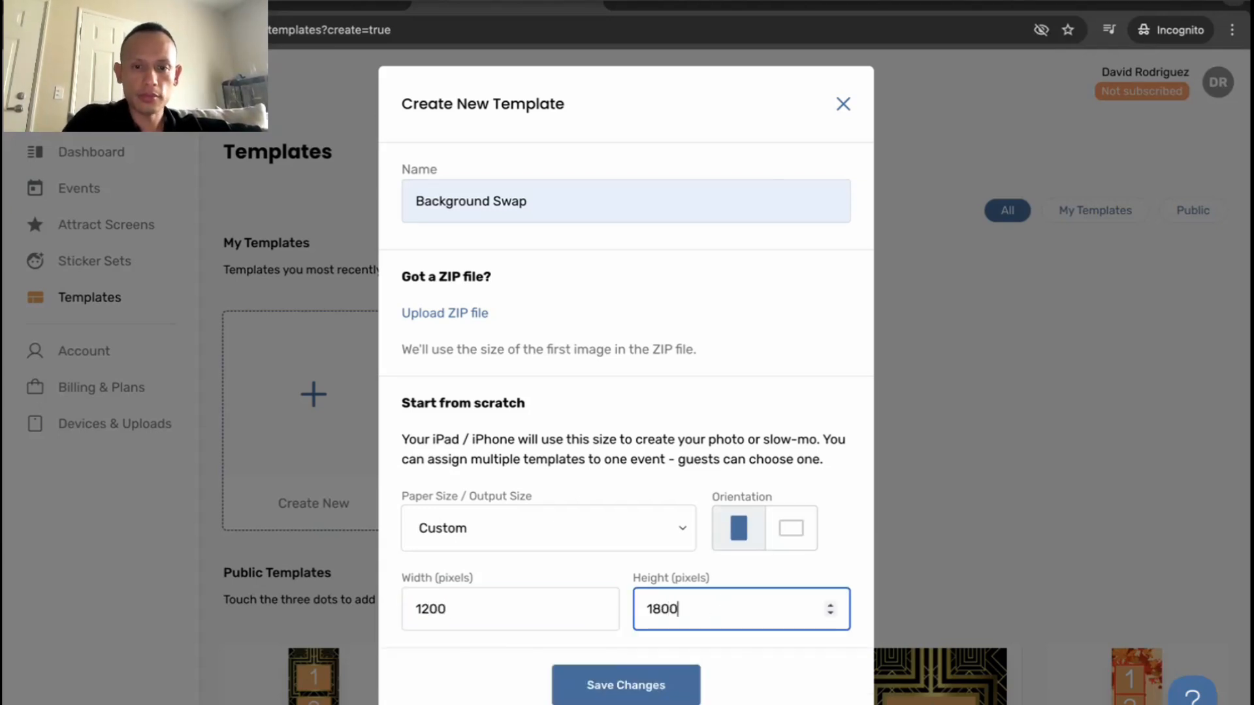
{"action": "left_click", "coordinate": [803, 537]}
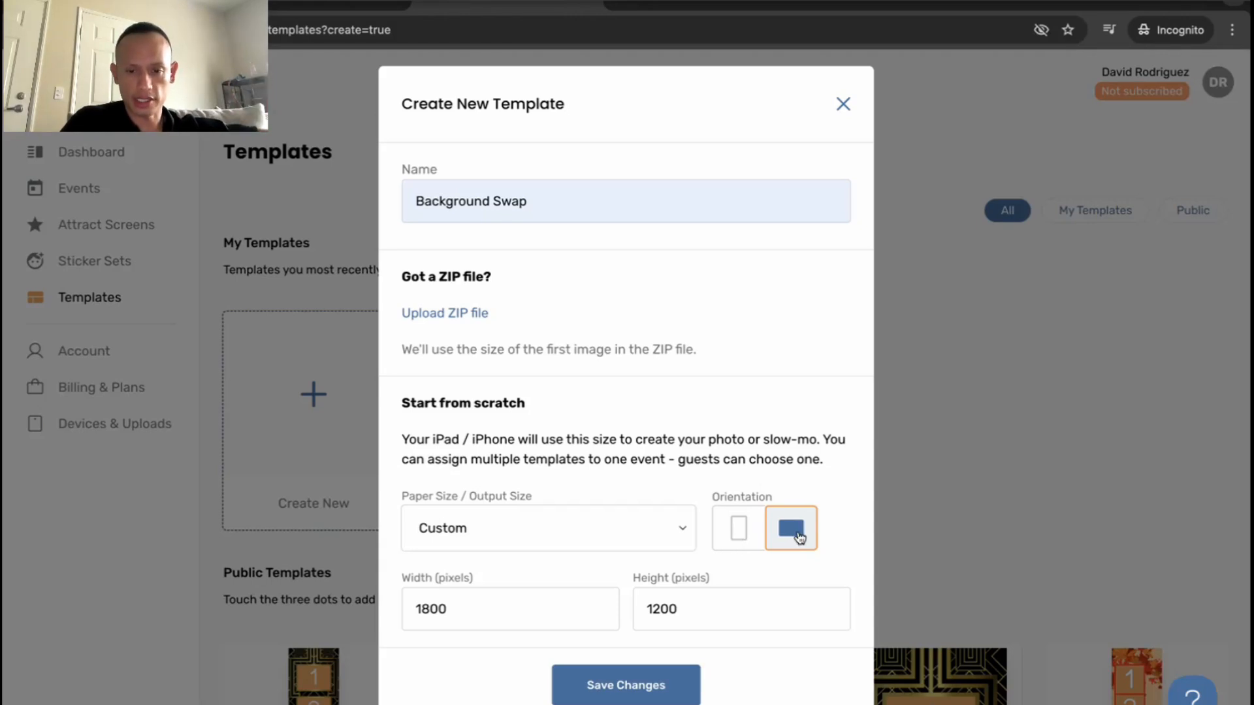
{"action": "left_click", "coordinate": [637, 687]}
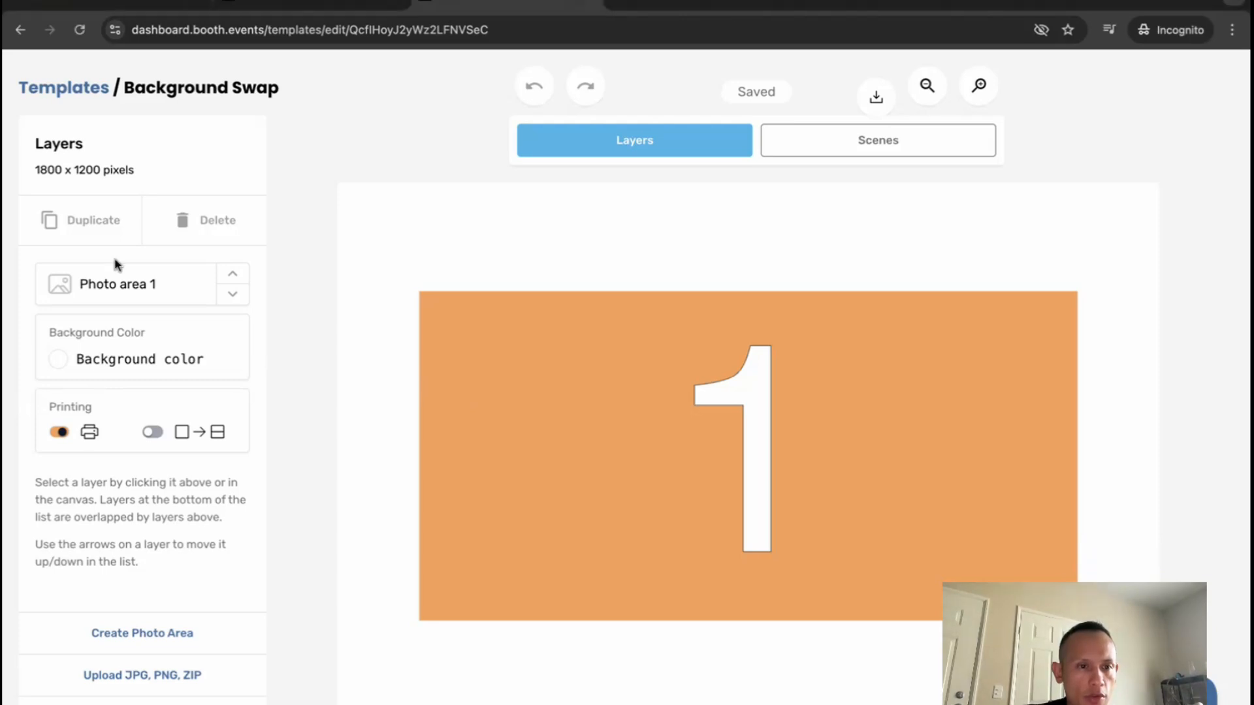
Resize Photo area 1 to a width of 1800 and a height of 1200
{"action": "left_click", "coordinate": [199, 362]}
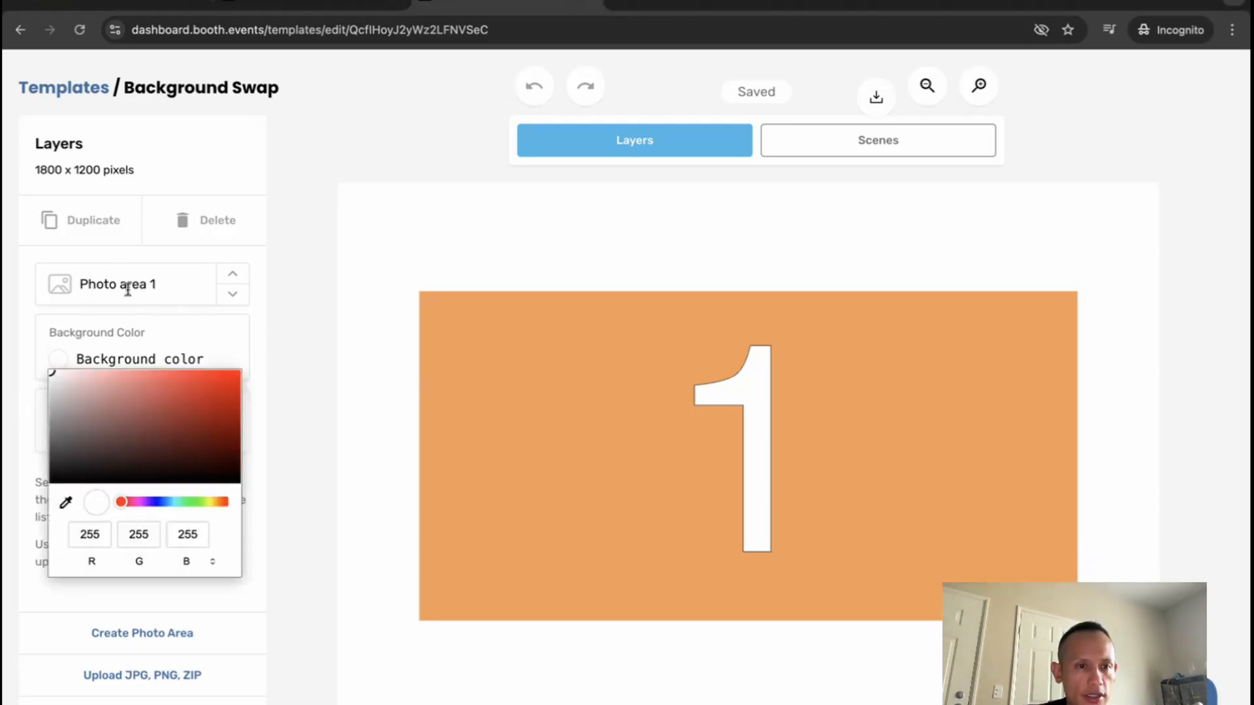
{"action": "left_click", "coordinate": [279, 324]}
{"action": "left_click", "coordinate": [140, 297]}
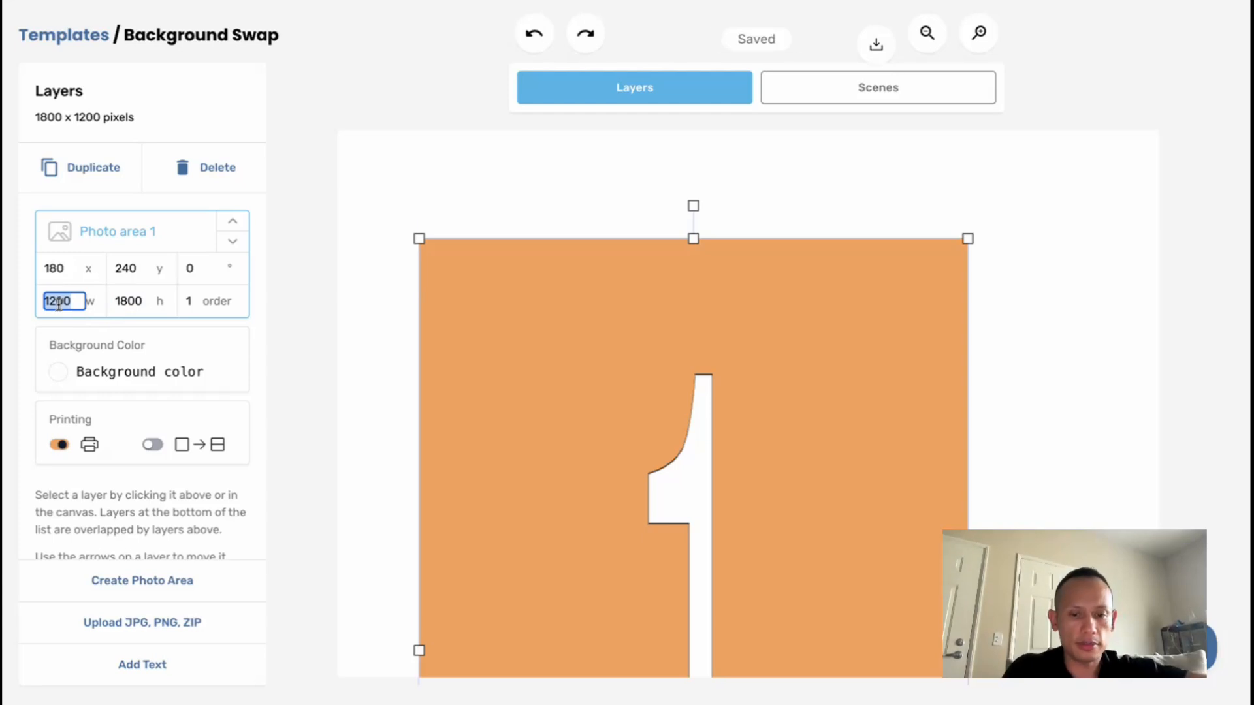
{"action": "type", "text": "1800"}
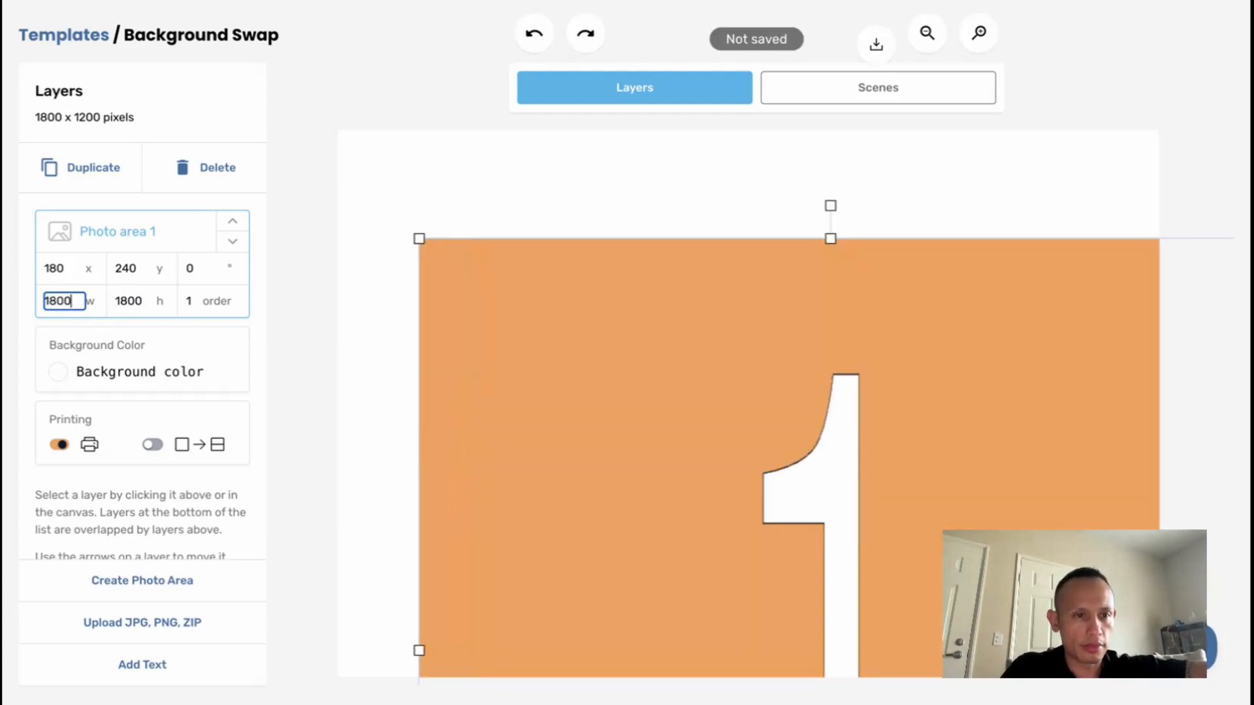
{"action": "double_click", "coordinate": [129, 301]}
{"action": "type", "text": "1200"}
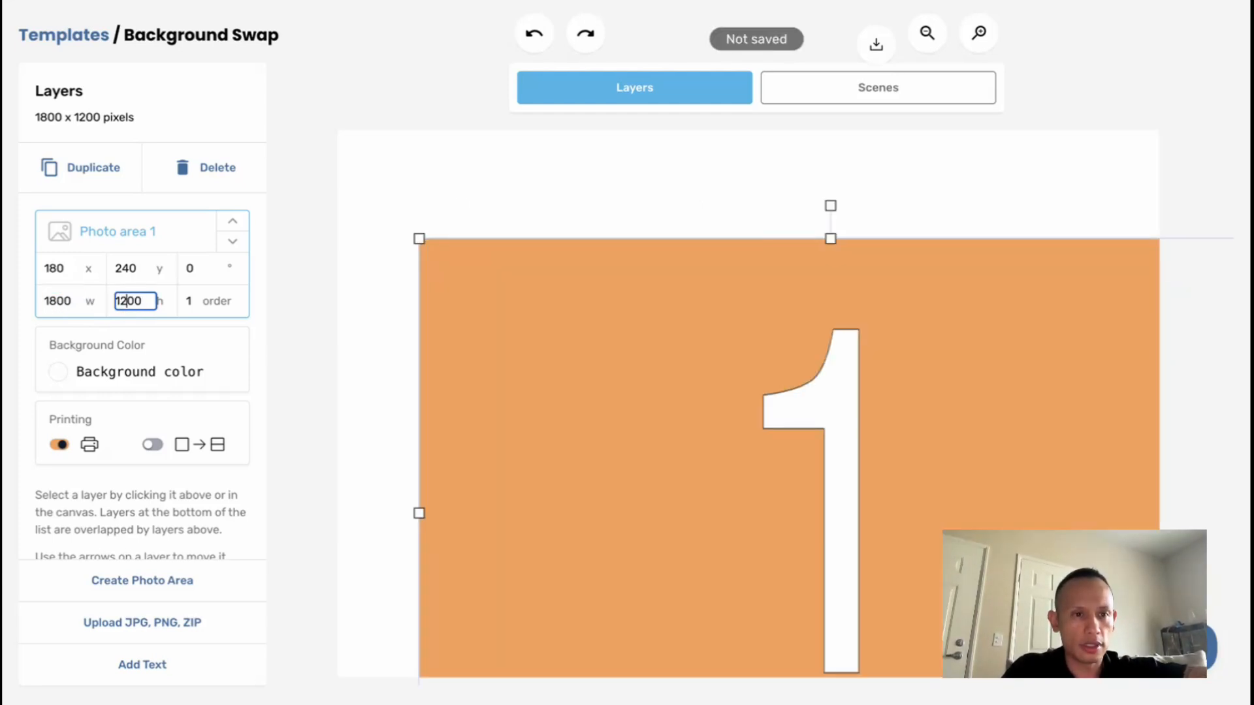
Move Photo area 1 to x 0, y 0 so it covers the whole canvas, and deselect it
{"action": "left_click", "coordinate": [312, 292]}
{"action": "left_click_drag", "start_coordinate": [633, 371], "coordinate": [547, 266]}
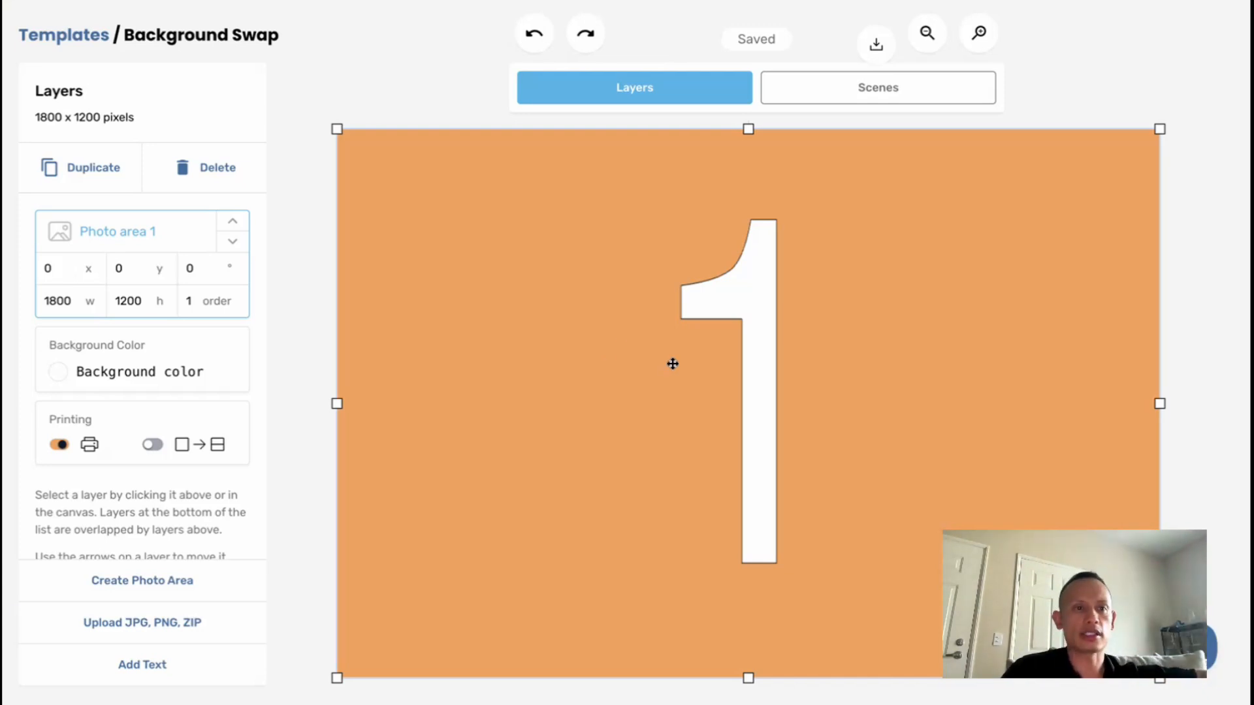
{"action": "left_click", "coordinate": [288, 423]}
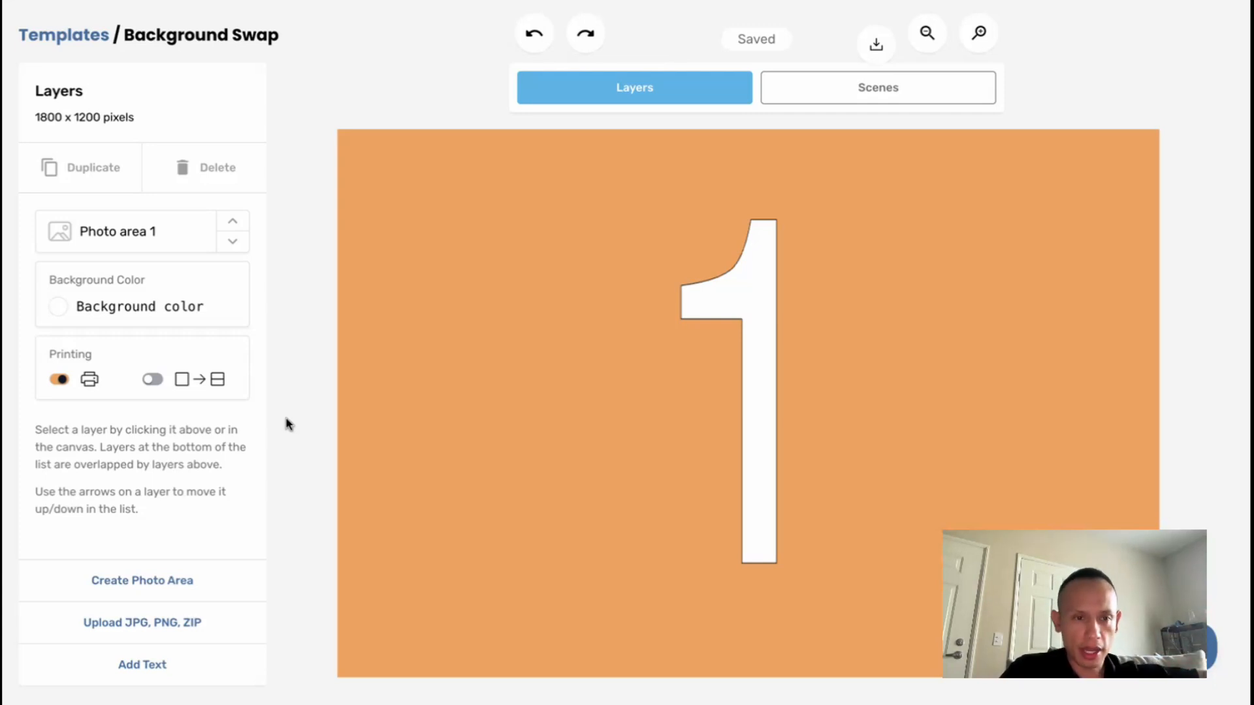
Preview JPEG (1).png in the Downloads folder and upload it to the template as an overlay layer
{"action": "left_click", "coordinate": [124, 622]}
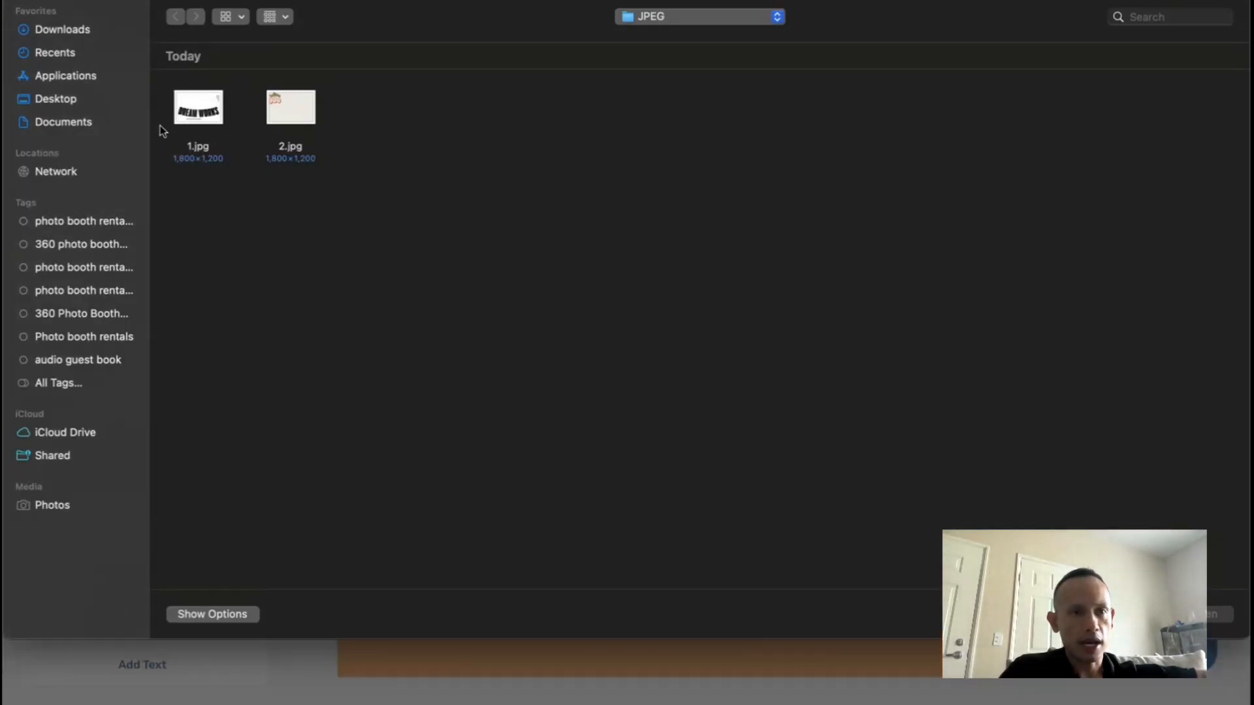
{"action": "left_click", "coordinate": [86, 29]}
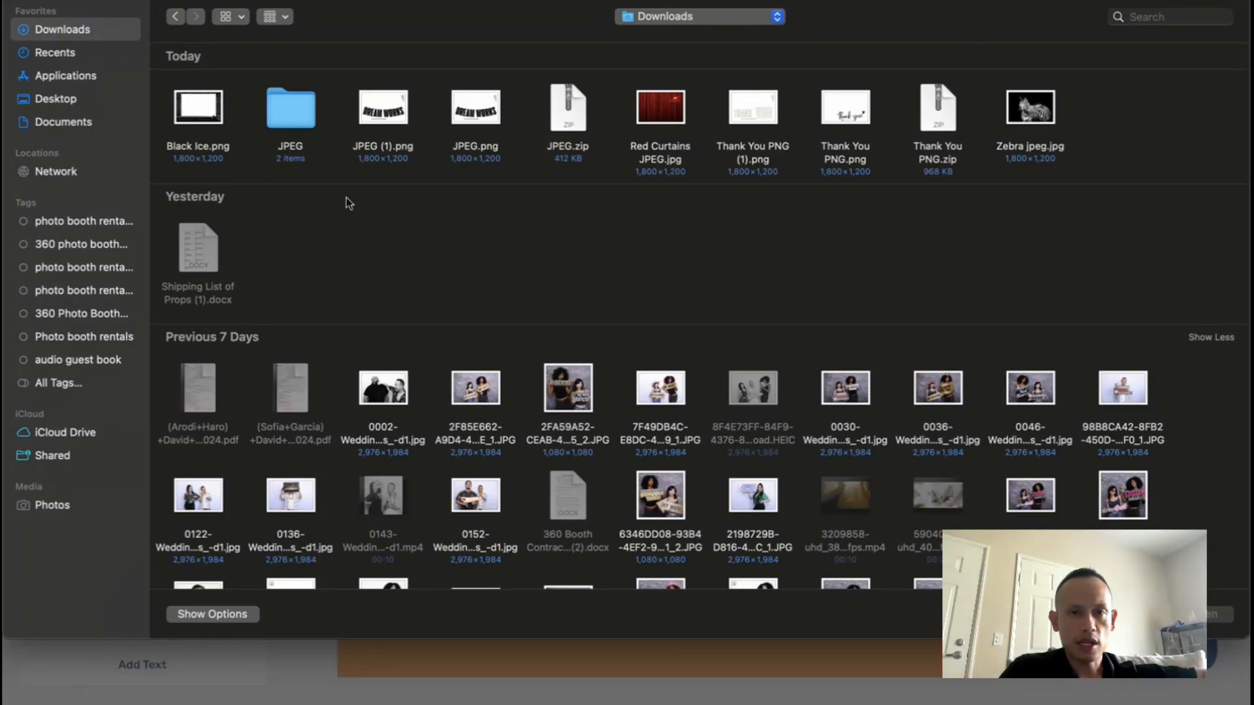
{"action": "left_click", "coordinate": [376, 117]}
{"action": "key", "text": "space"}
{"action": "key", "text": "space"}
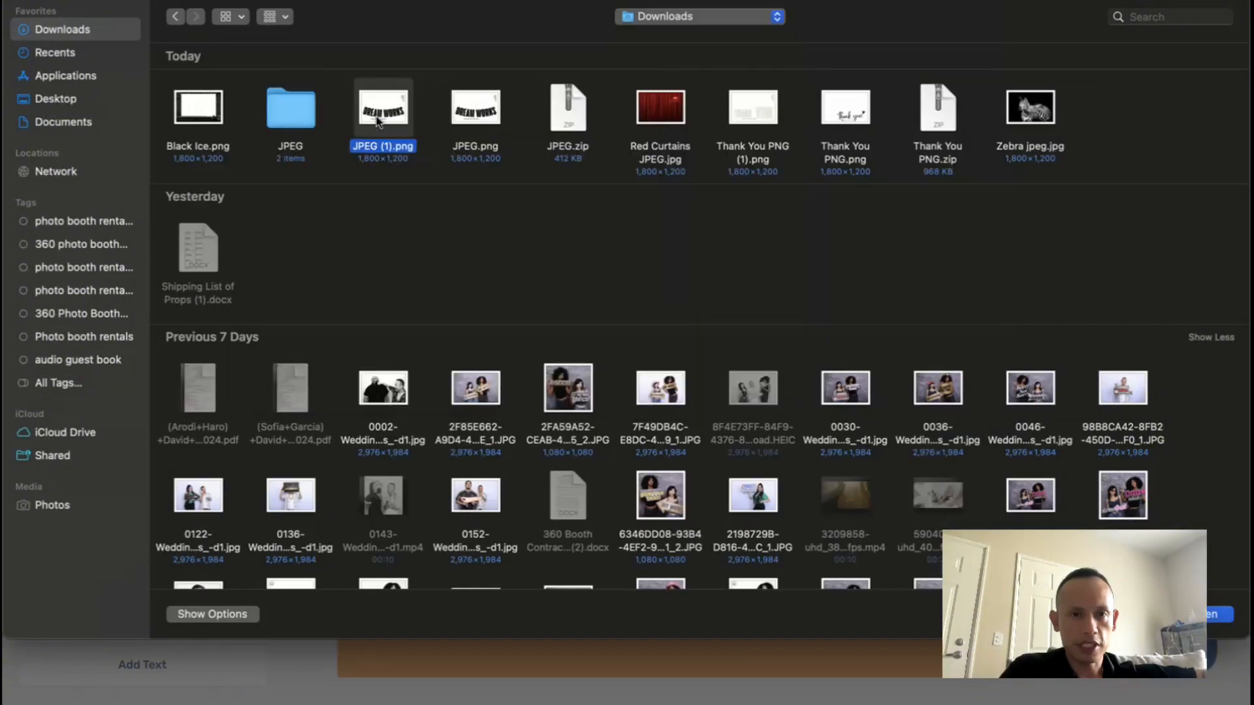
{"action": "key", "text": "space"}
{"action": "key", "text": "space"}
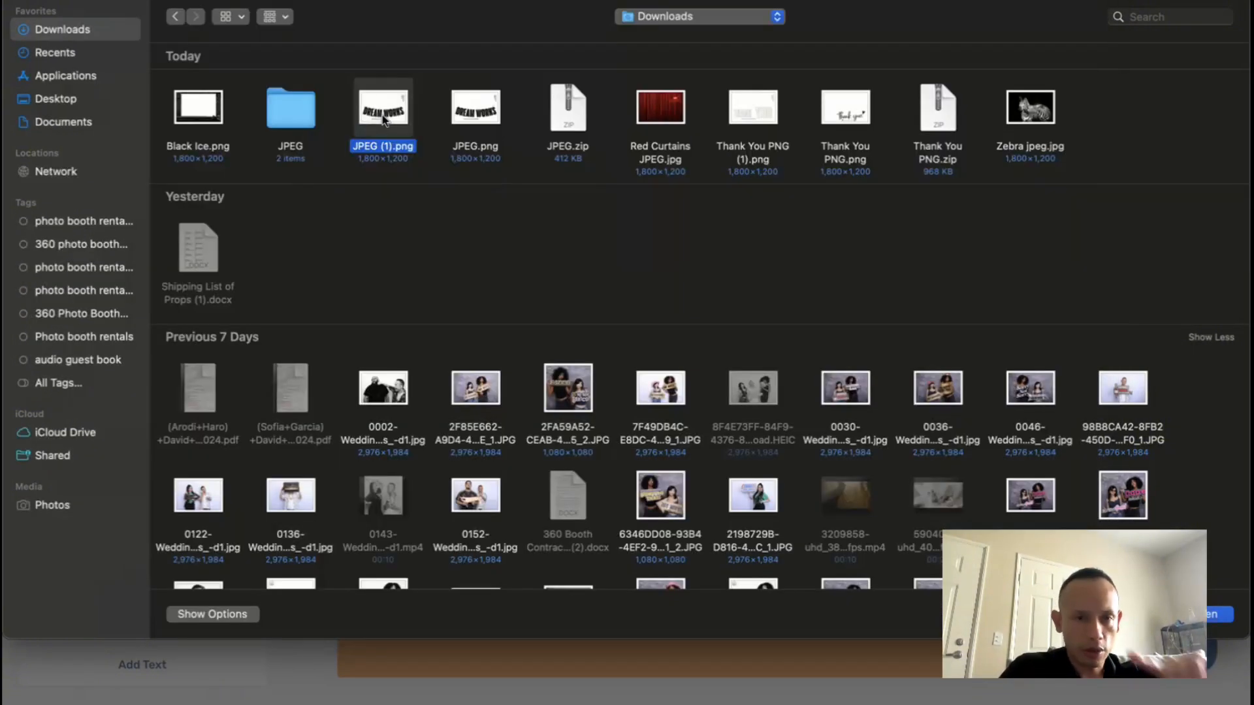
{"action": "double_click", "coordinate": [384, 121]}
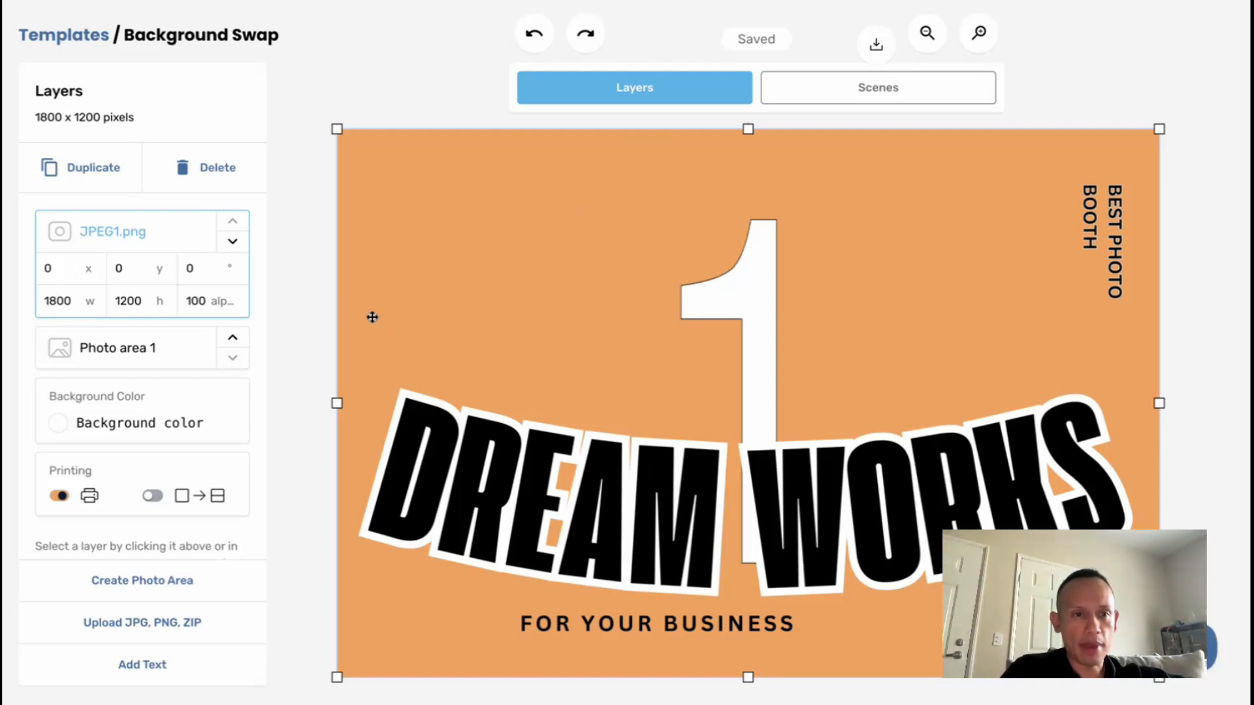
Preview Zebra jpeg.jpg in the Downloads folder and upload it as another layer
{"action": "left_click", "coordinate": [132, 624]}
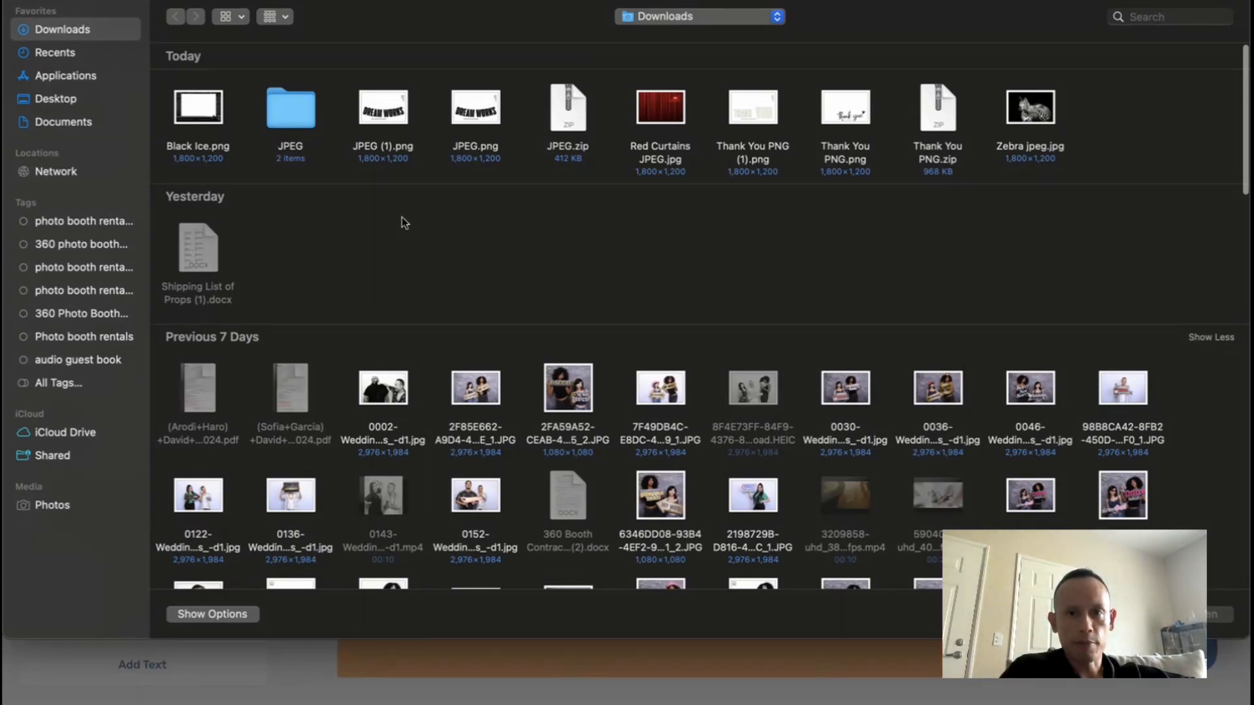
{"action": "left_click", "coordinate": [1029, 120]}
{"action": "key", "text": "space"}
{"action": "key", "text": "space"}
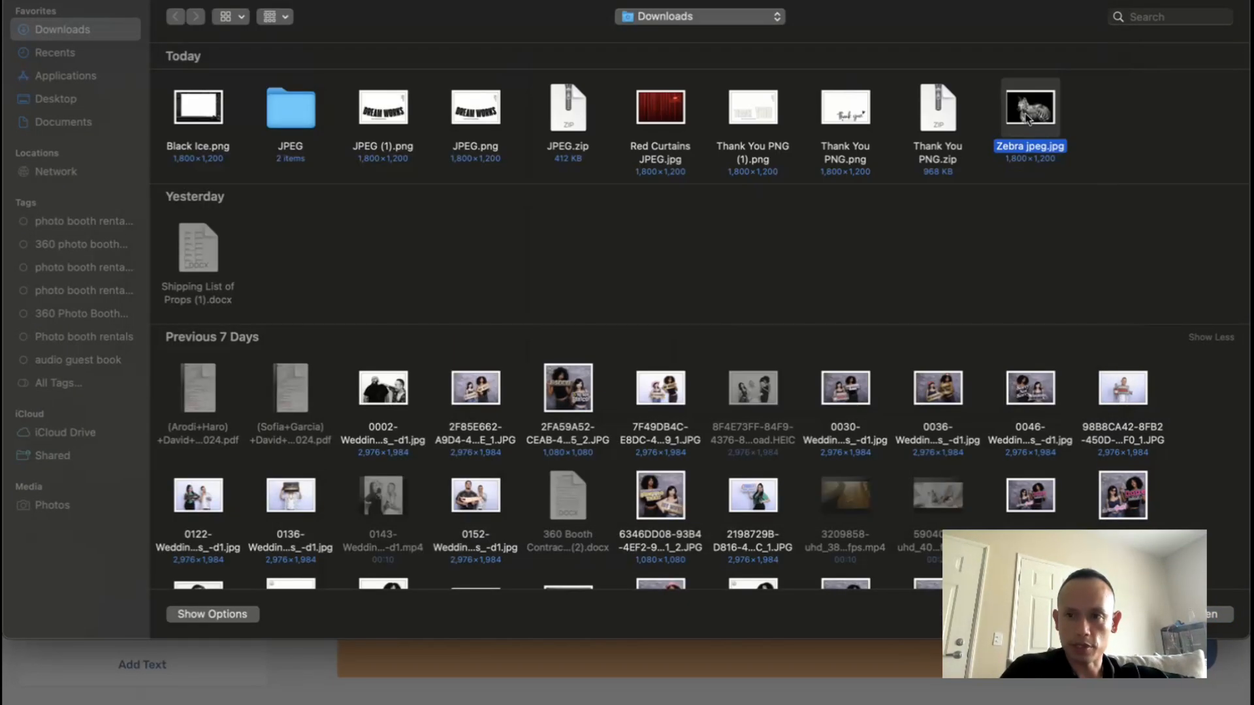
{"action": "double_click", "coordinate": [1028, 119]}
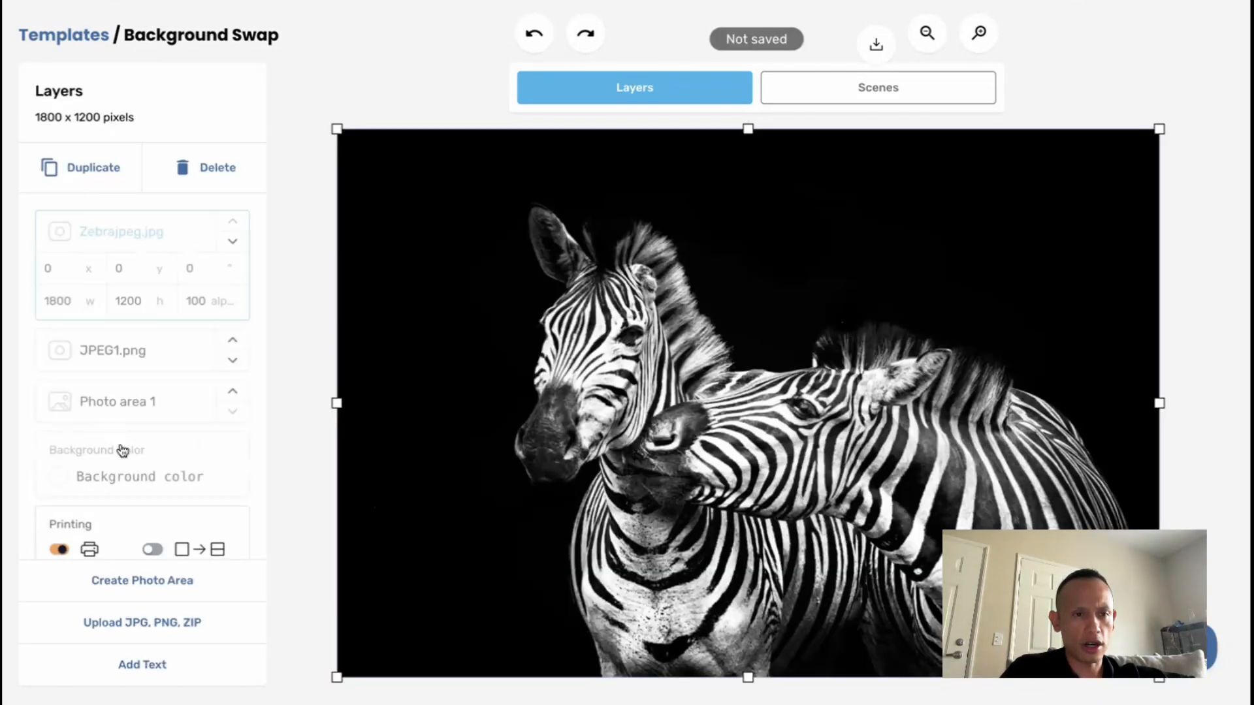
Move the zebra image layer below both the JPEG1.png overlay and Photo area 1
{"action": "mouse_move", "coordinate": [132, 408]}
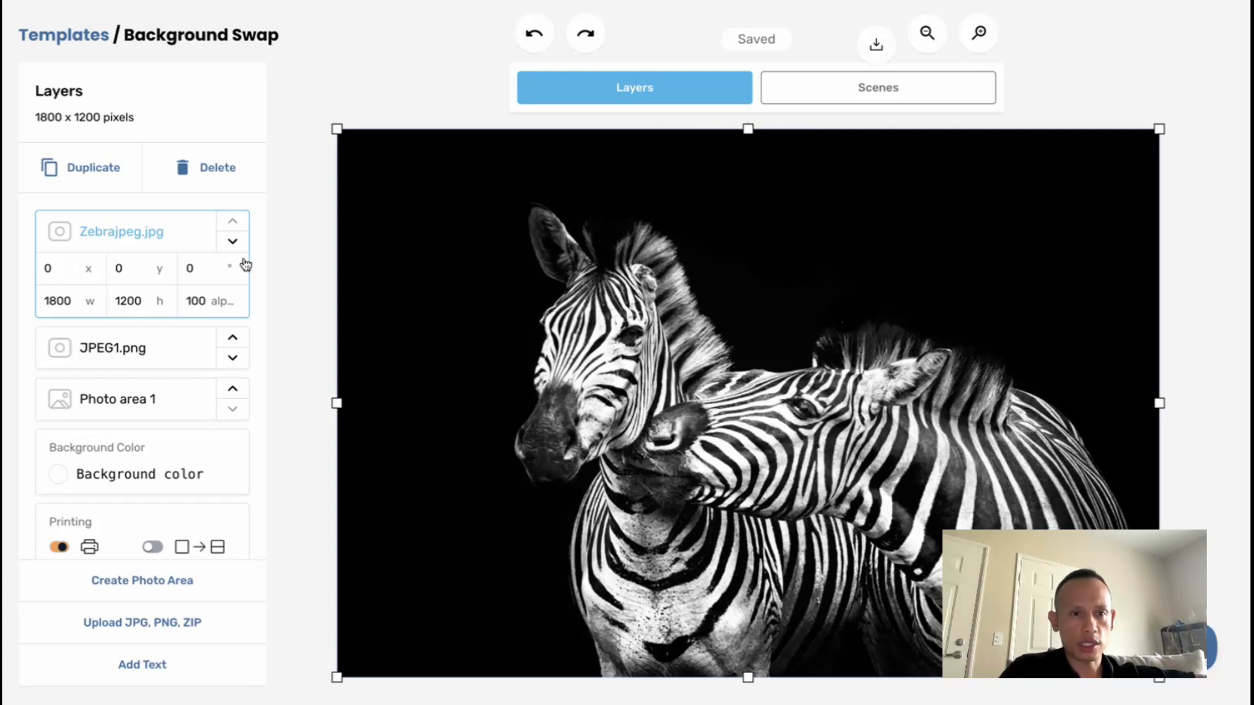
{"action": "left_click", "coordinate": [233, 243]}
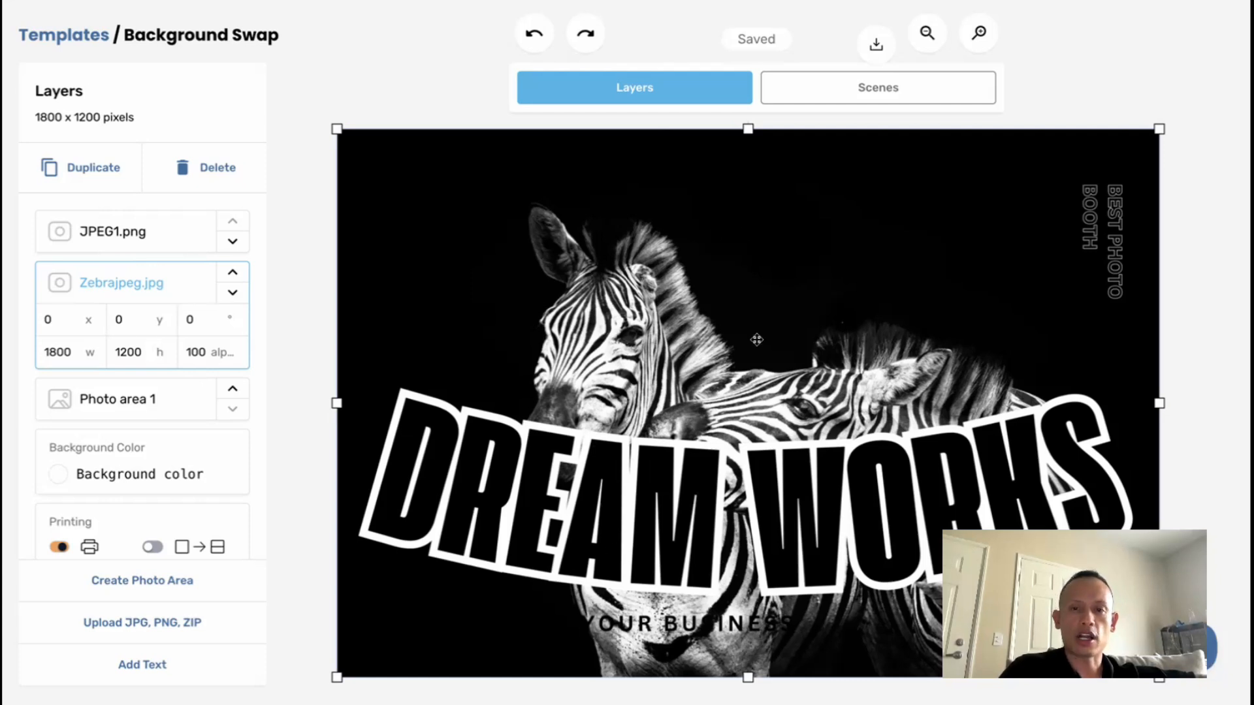
{"action": "left_click", "coordinate": [231, 294]}
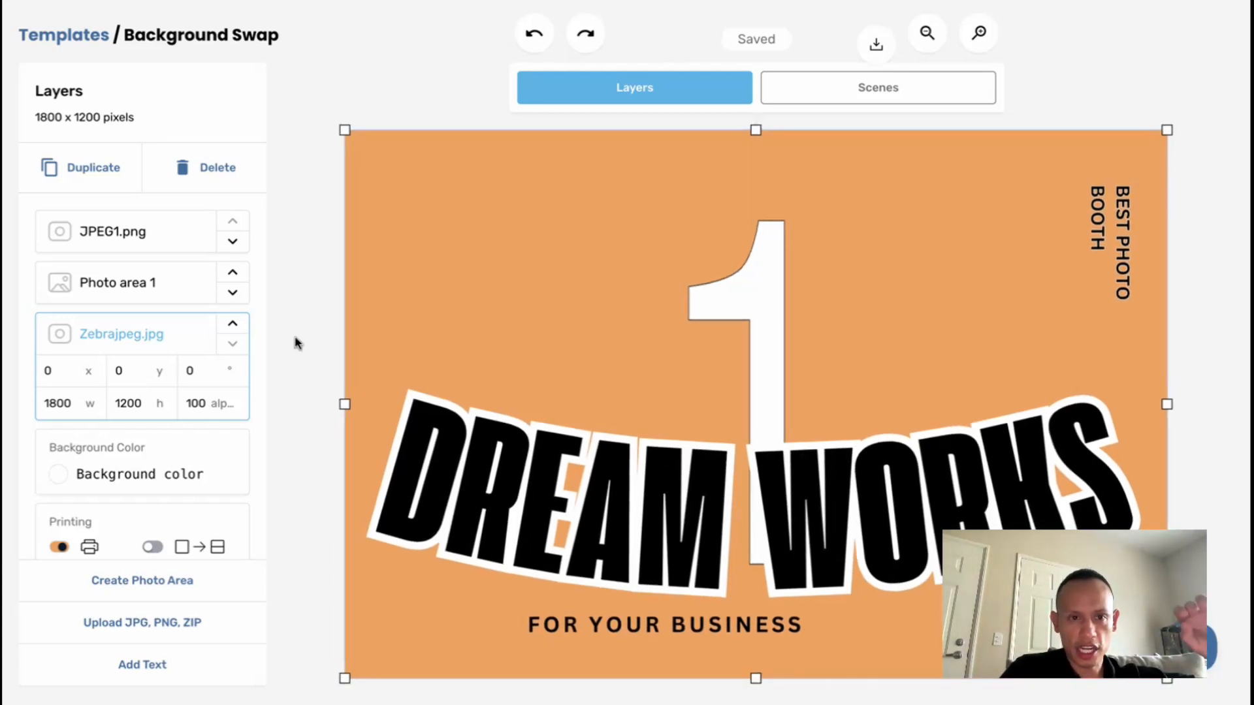
Include a transparency in the template's scenes
{"action": "left_click", "coordinate": [837, 98]}
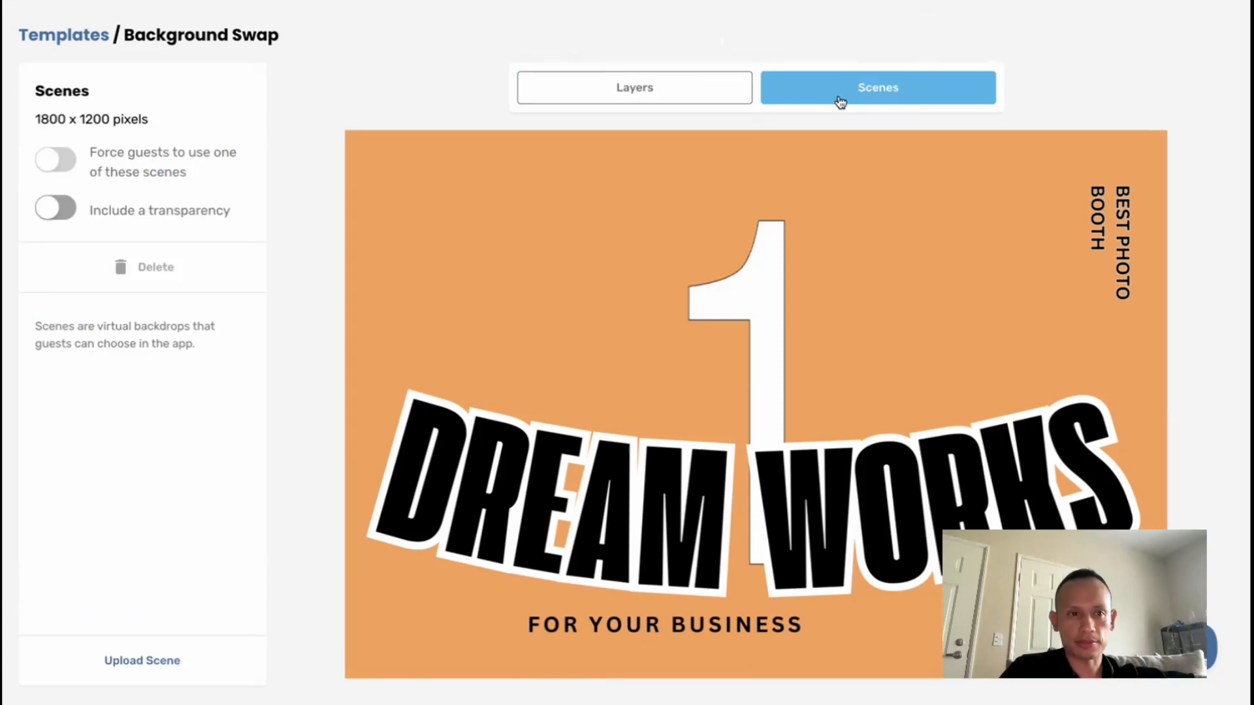
{"action": "left_click", "coordinate": [56, 207]}
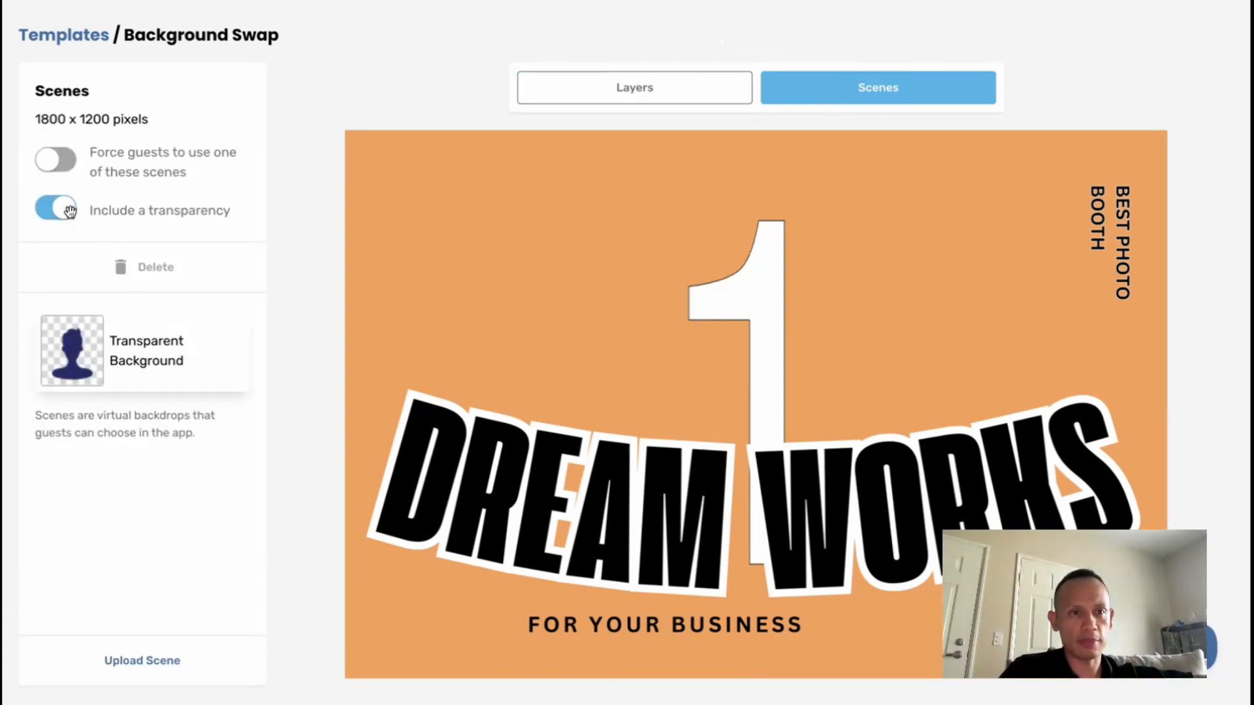
Force guests to use one of the Background Swap template's scenes, and return to the templates list
{"action": "left_click", "coordinate": [51, 165]}
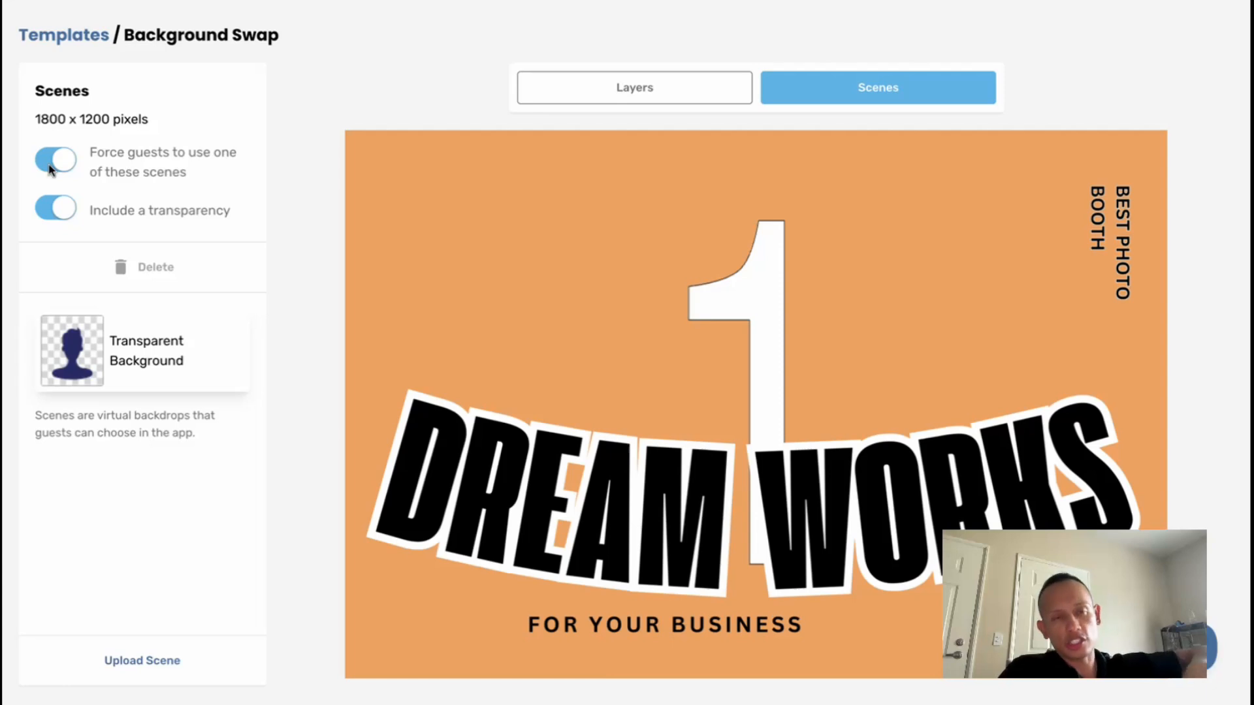
{"action": "left_click", "coordinate": [71, 36]}
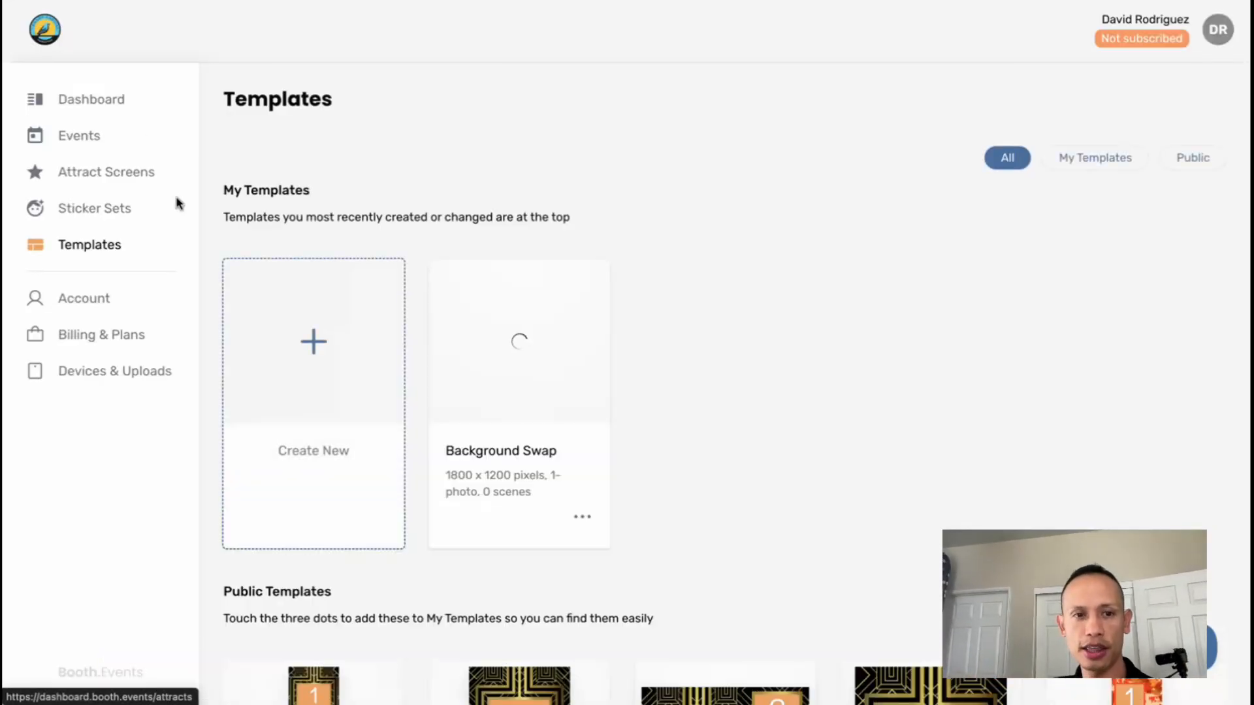
{"action": "scroll", "coordinate": [599, 256], "scroll_direction": "down", "scroll_amount": 3}
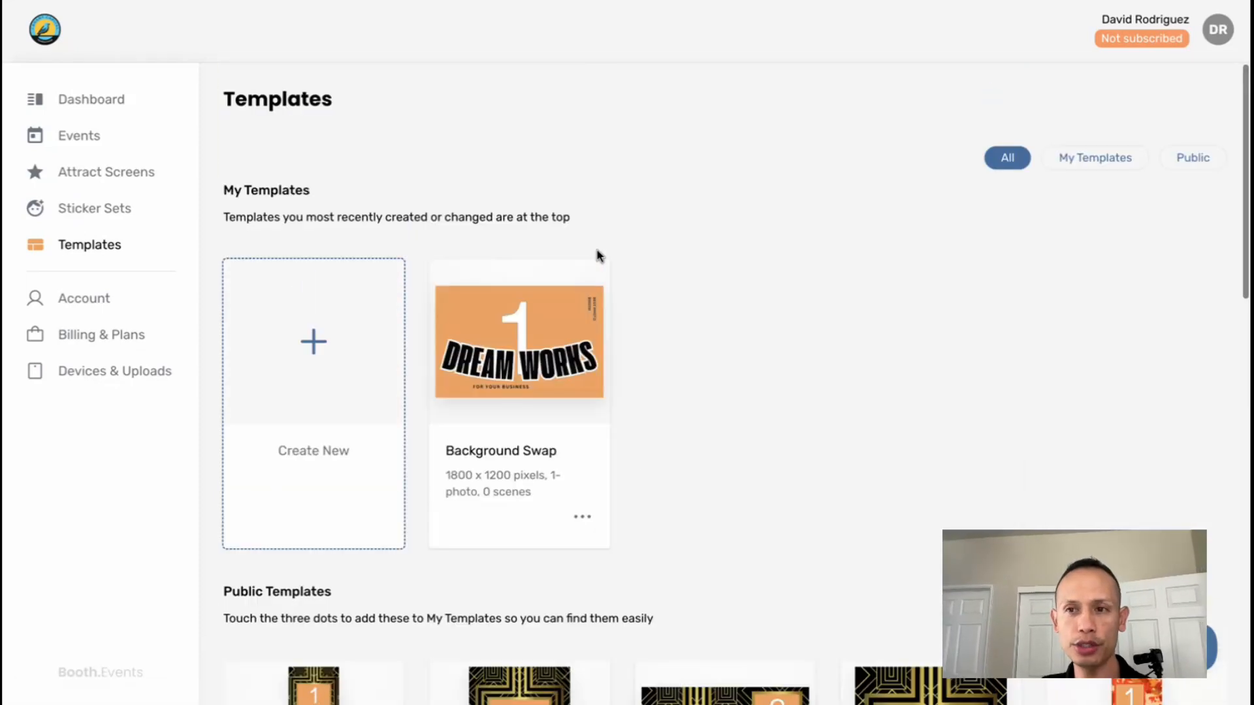
Add the Background Swap template to the Youtube Homies event and save the changes
{"action": "left_click", "coordinate": [94, 147]}
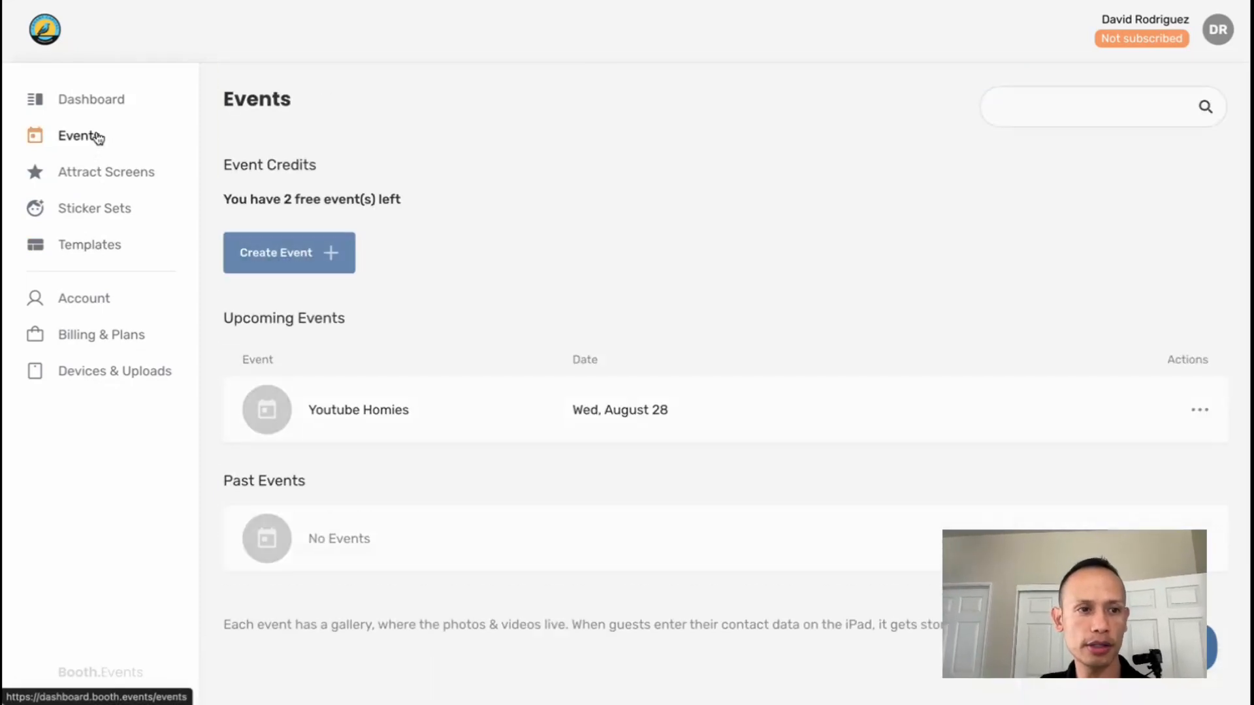
{"action": "scroll", "coordinate": [658, 224], "scroll_direction": "down", "scroll_amount": 1}
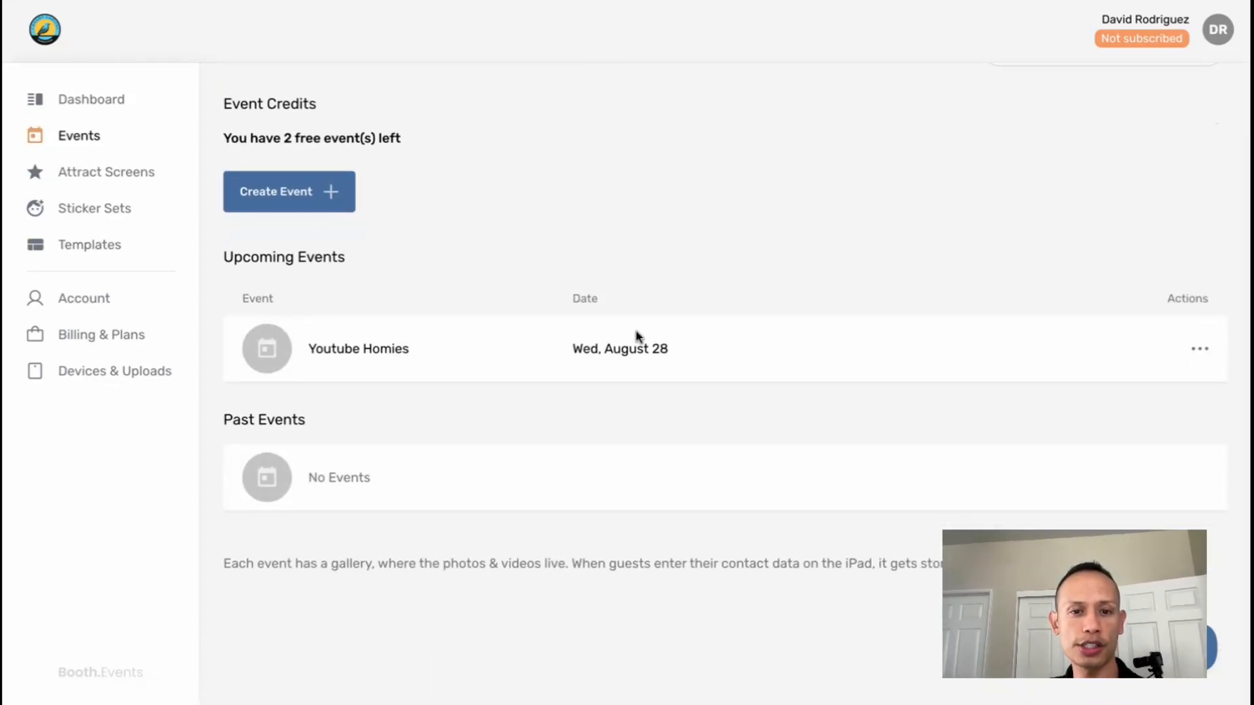
{"action": "left_click", "coordinate": [631, 348]}
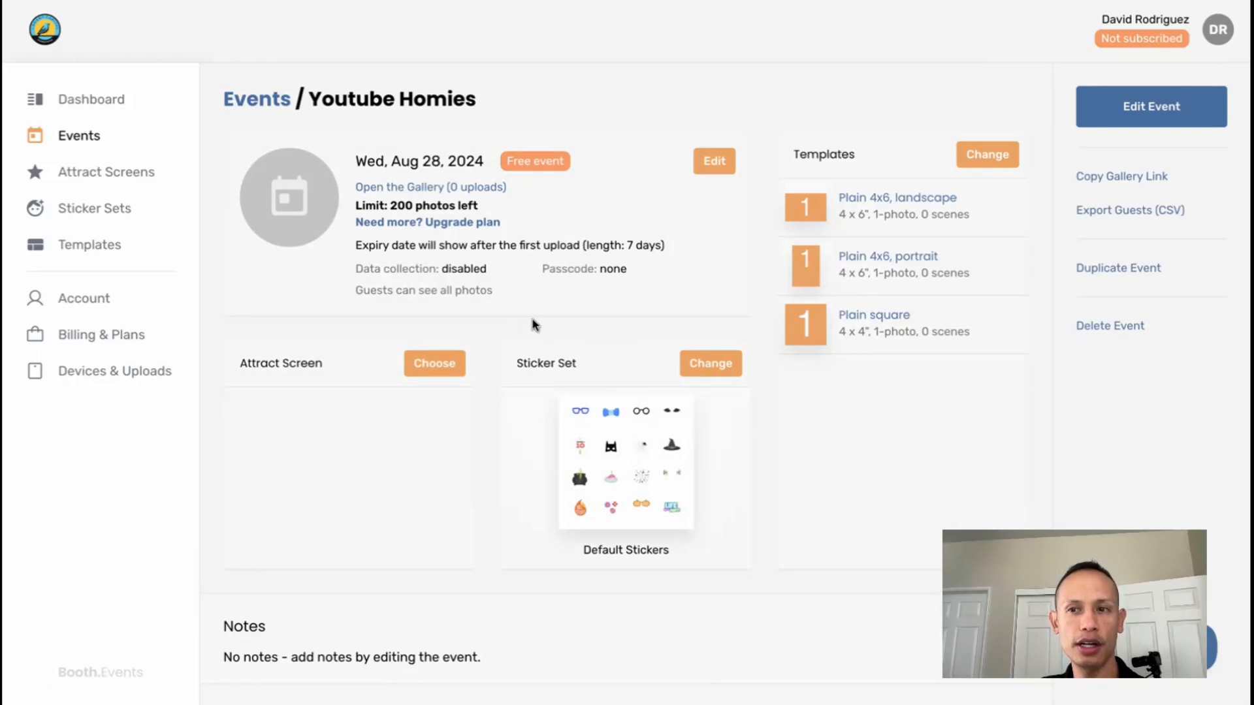
{"action": "left_click", "coordinate": [987, 160]}
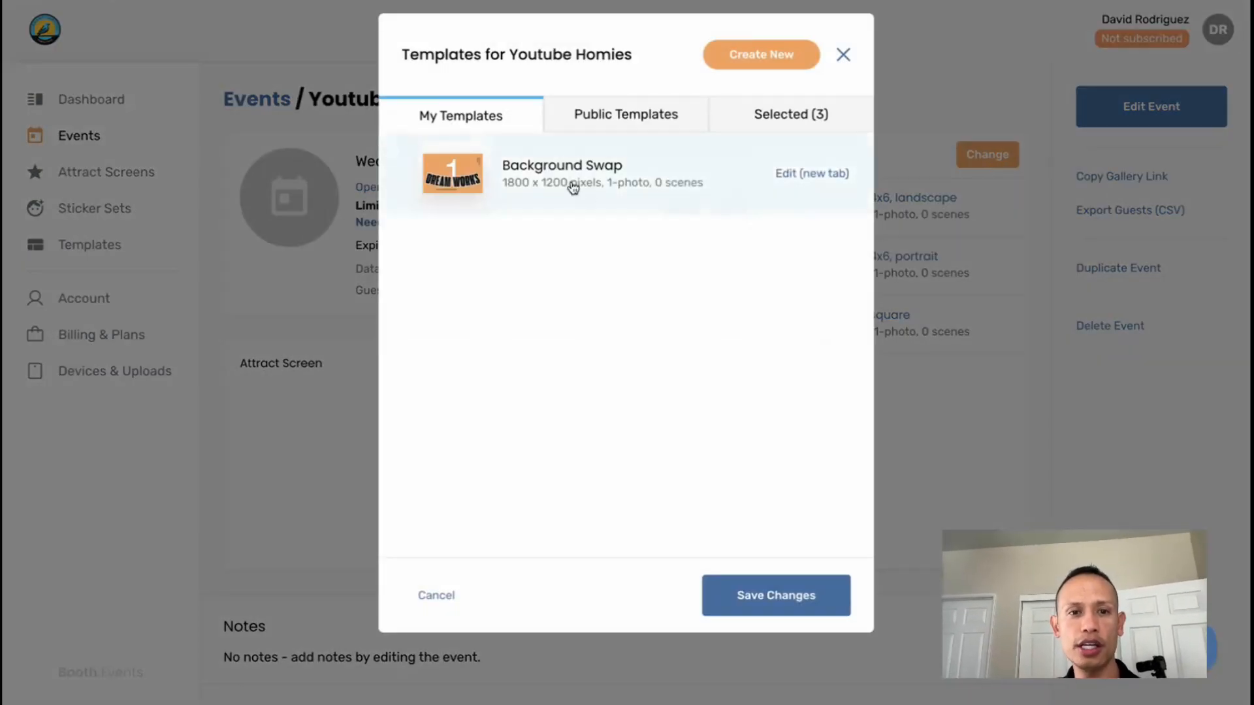
{"action": "left_click", "coordinate": [519, 188]}
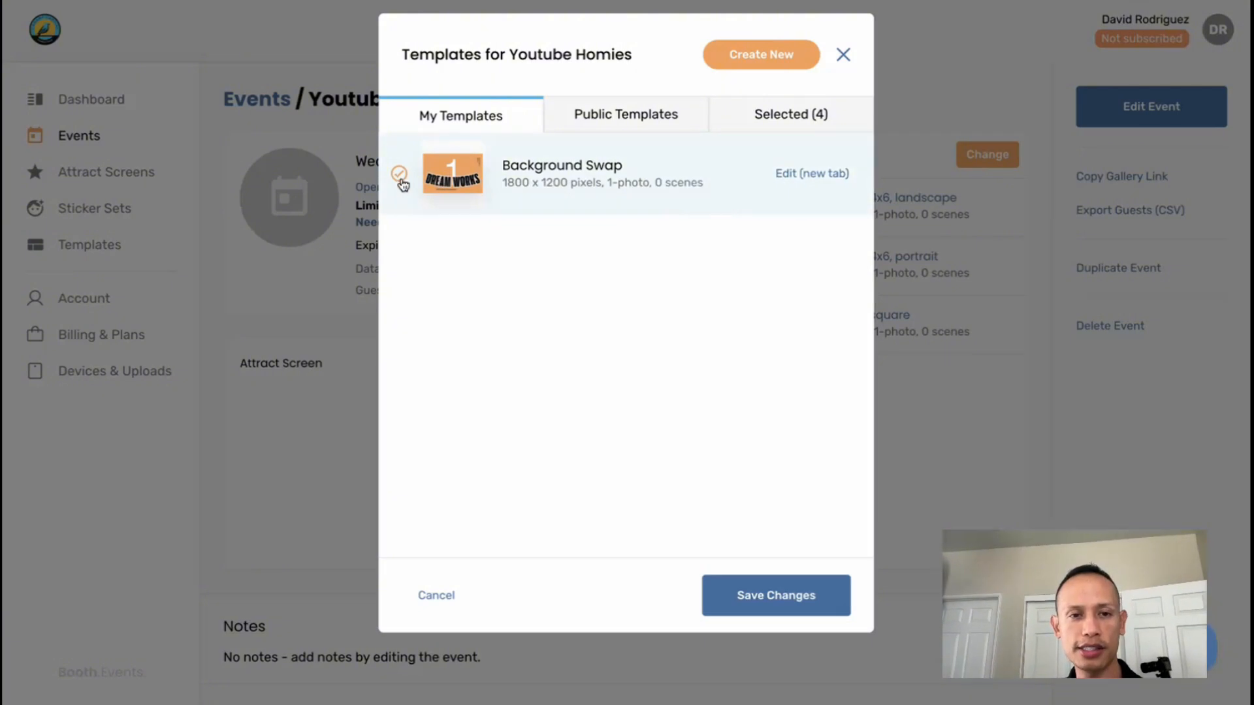
{"action": "left_click", "coordinate": [755, 601]}
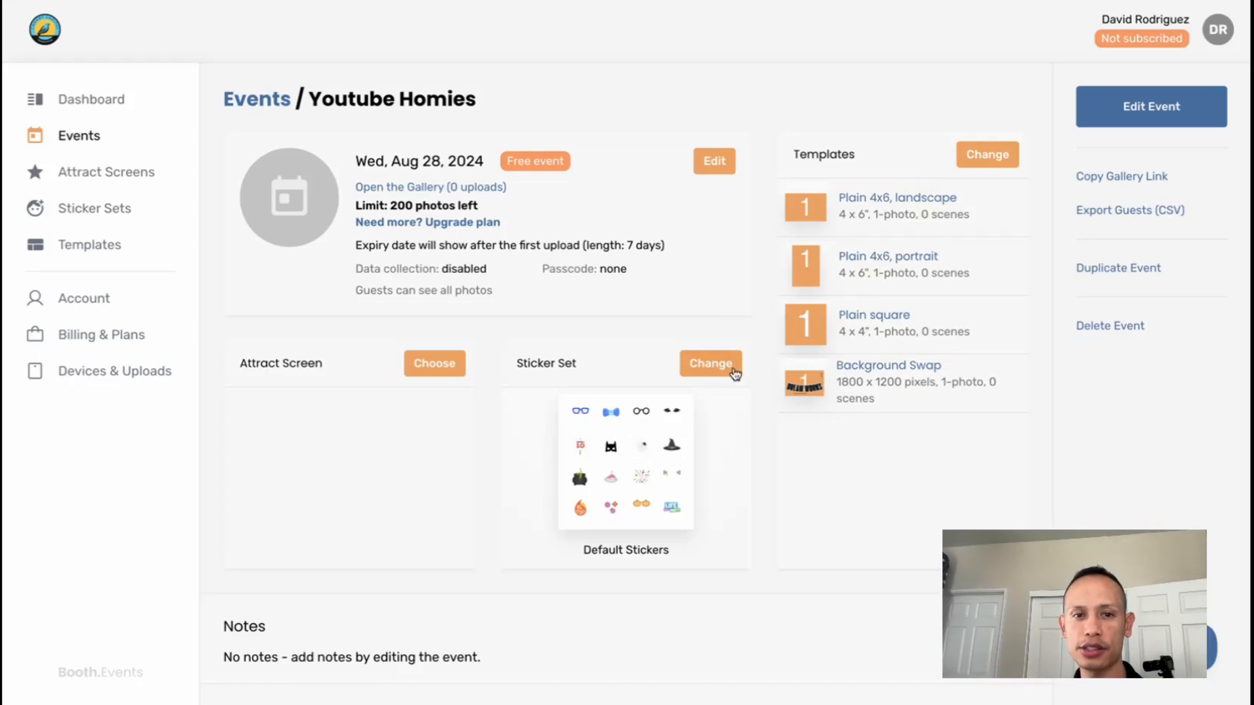
{"action": "scroll", "coordinate": [743, 402], "scroll_direction": "down", "scroll_amount": 2}
{"action": "scroll", "coordinate": [743, 409], "scroll_direction": "up", "scroll_amount": 1}
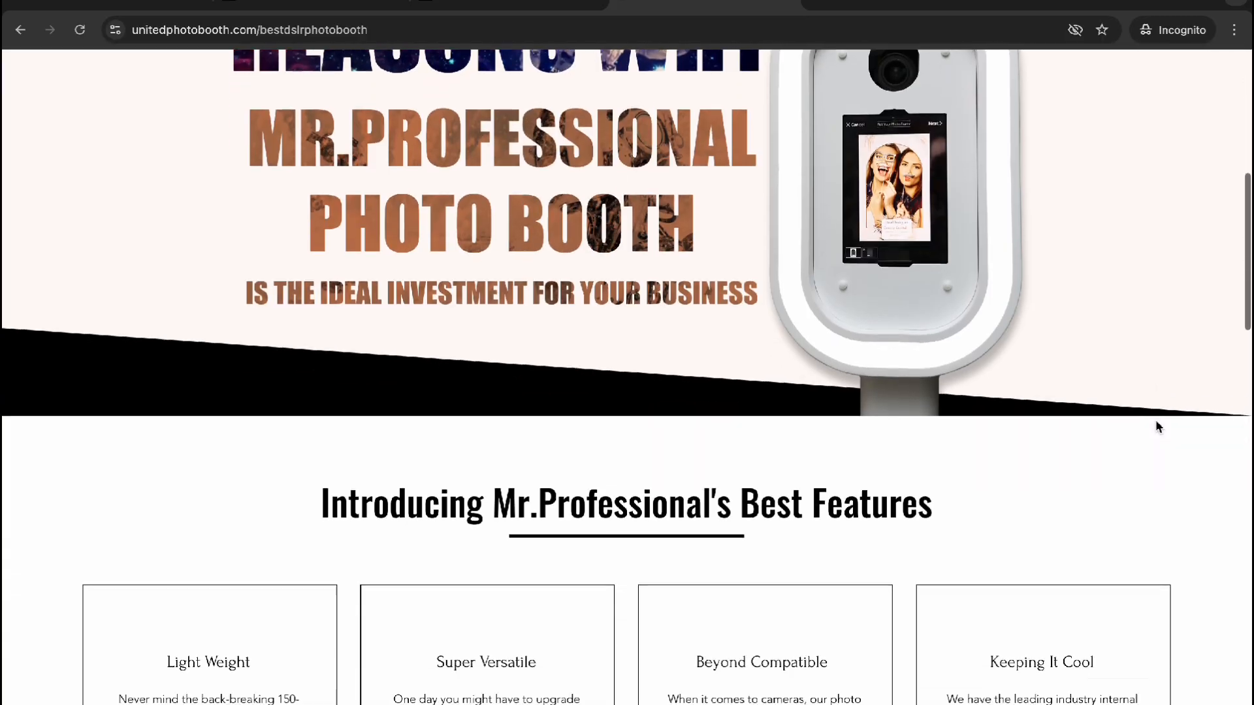
Open the free 15-minute call booking form on the United Photobooth site and review its Mr.Professional DSLR Photo Booth service
{"action": "scroll", "coordinate": [1156, 424], "scroll_direction": "down", "scroll_amount": 3}
{"action": "scroll", "coordinate": [1158, 427], "scroll_direction": "down", "scroll_amount": 15}
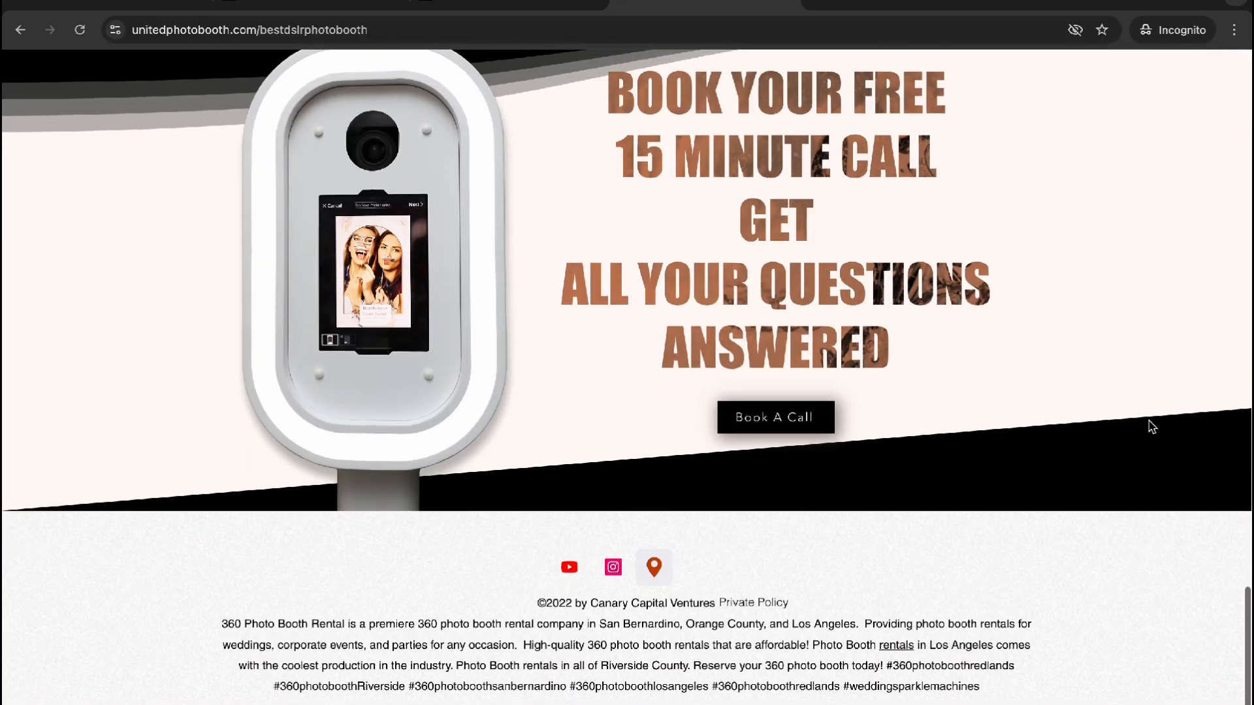
{"action": "left_click", "coordinate": [758, 426]}
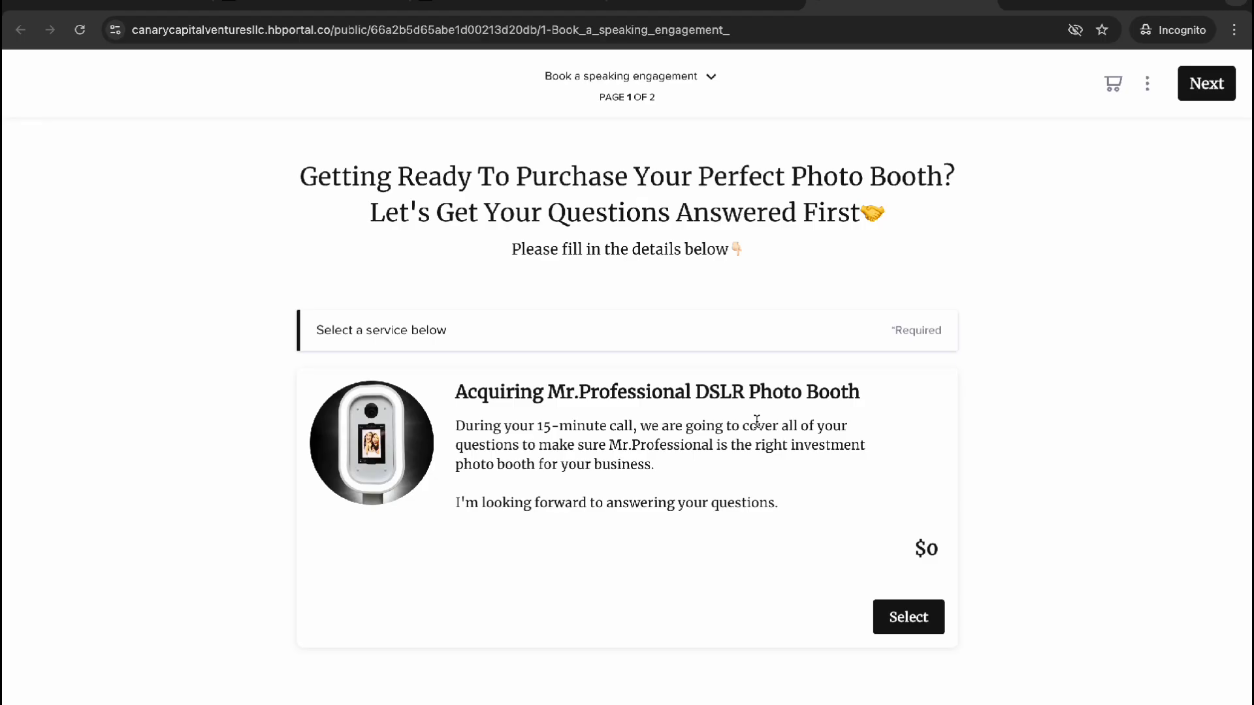
{"action": "scroll", "coordinate": [756, 421], "scroll_direction": "down", "scroll_amount": 2}
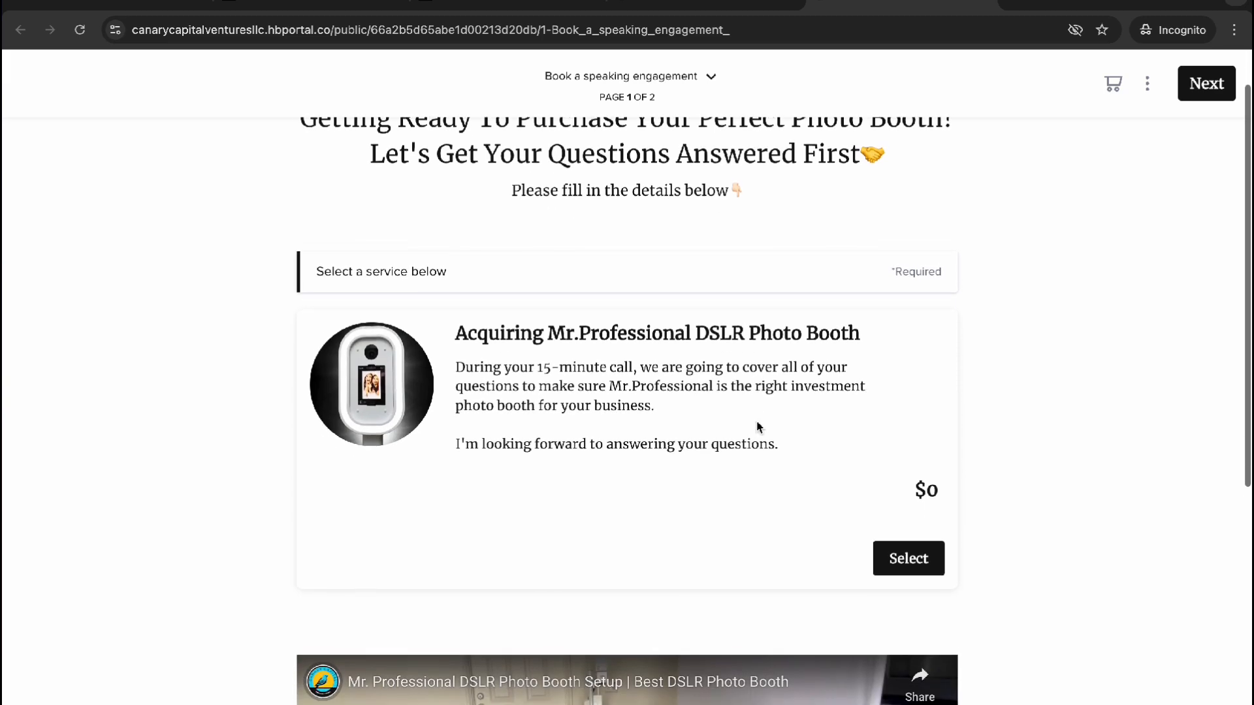
{"action": "scroll", "coordinate": [756, 426], "scroll_direction": "down", "scroll_amount": 1}
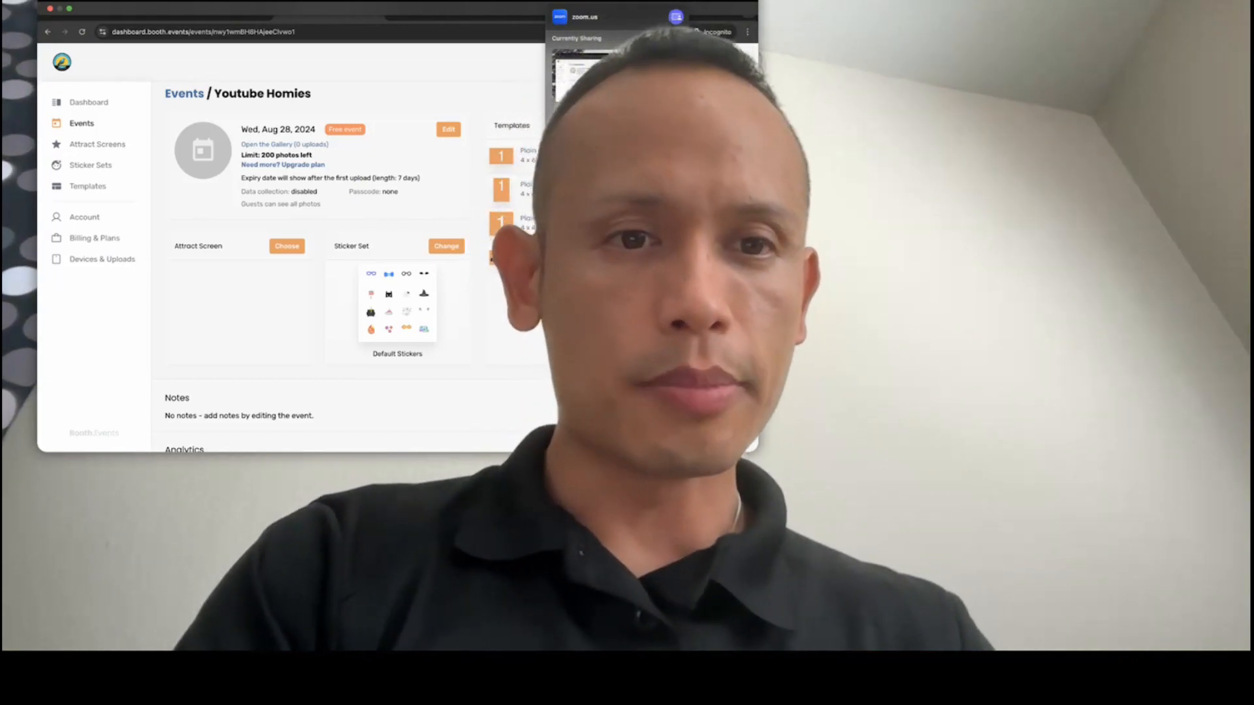
Set the screen-sharing presenter overlay to Small and close its settings
{"action": "left_click", "coordinate": [1008, 201]}
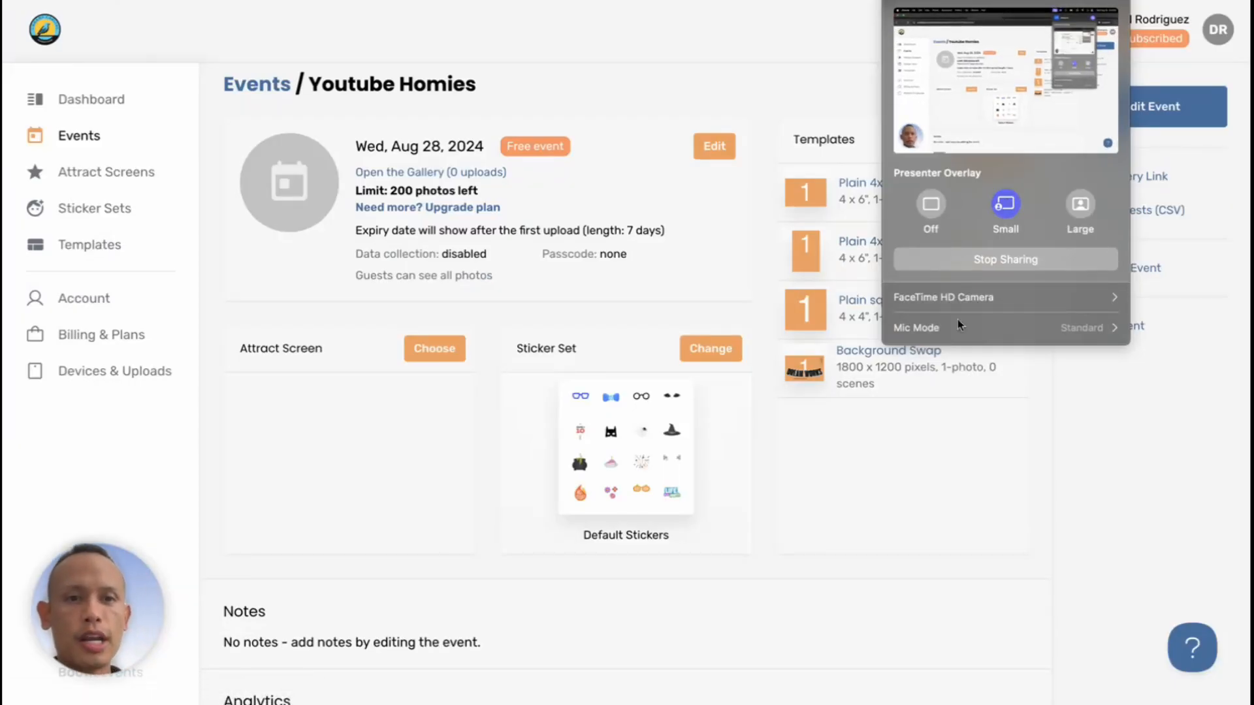
{"action": "left_click", "coordinate": [757, 76]}
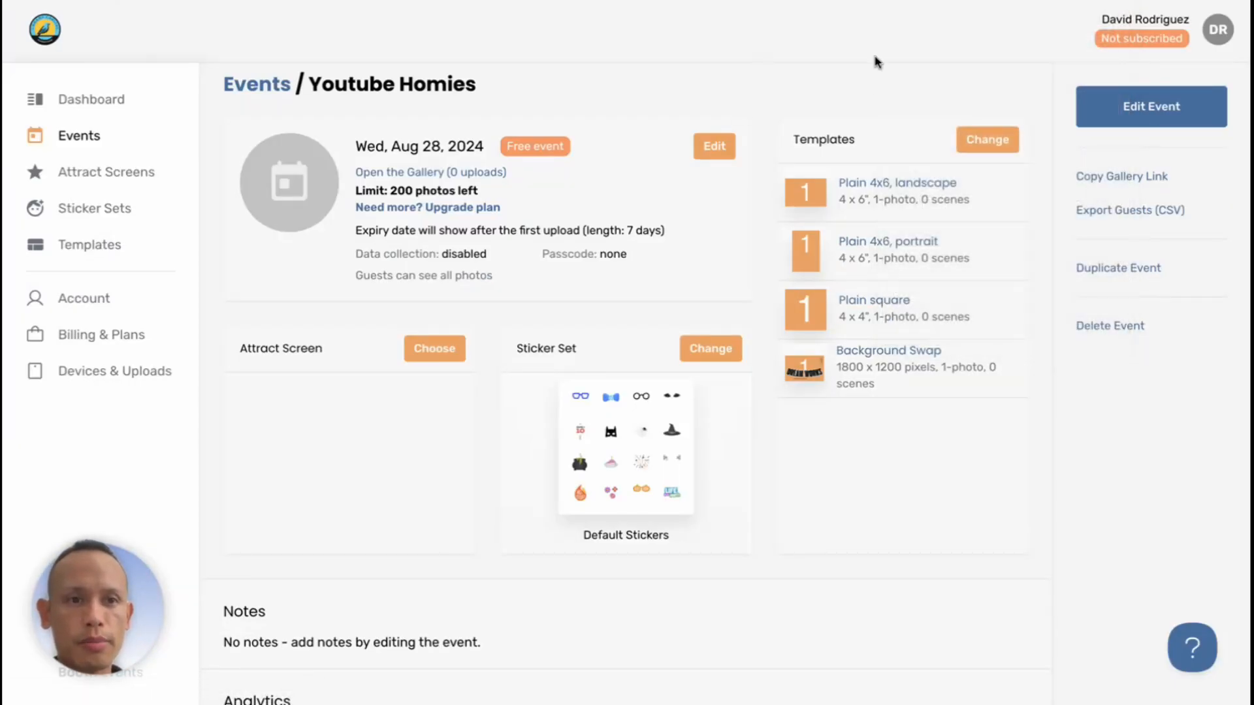
Copy the Youtube Homies event's gallery link and look over the event's analytics and guests
{"action": "scroll", "coordinate": [971, 299], "scroll_direction": "down", "scroll_amount": 1}
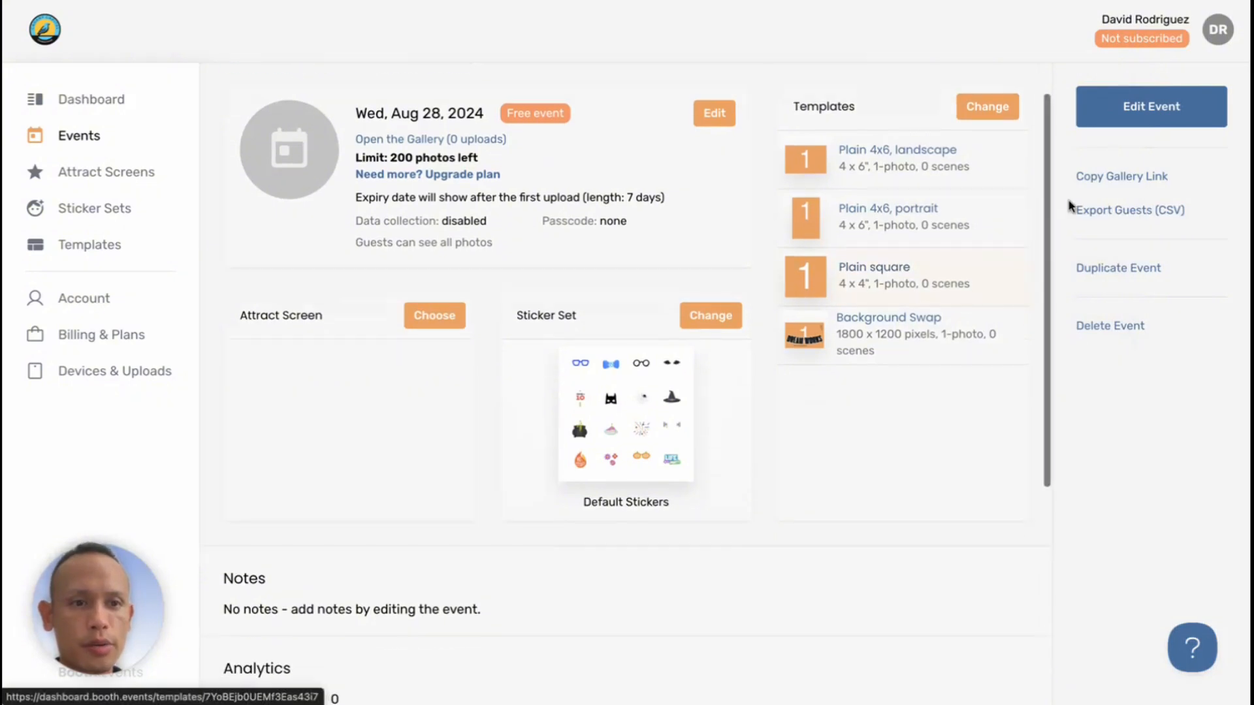
{"action": "left_click", "coordinate": [1102, 183]}
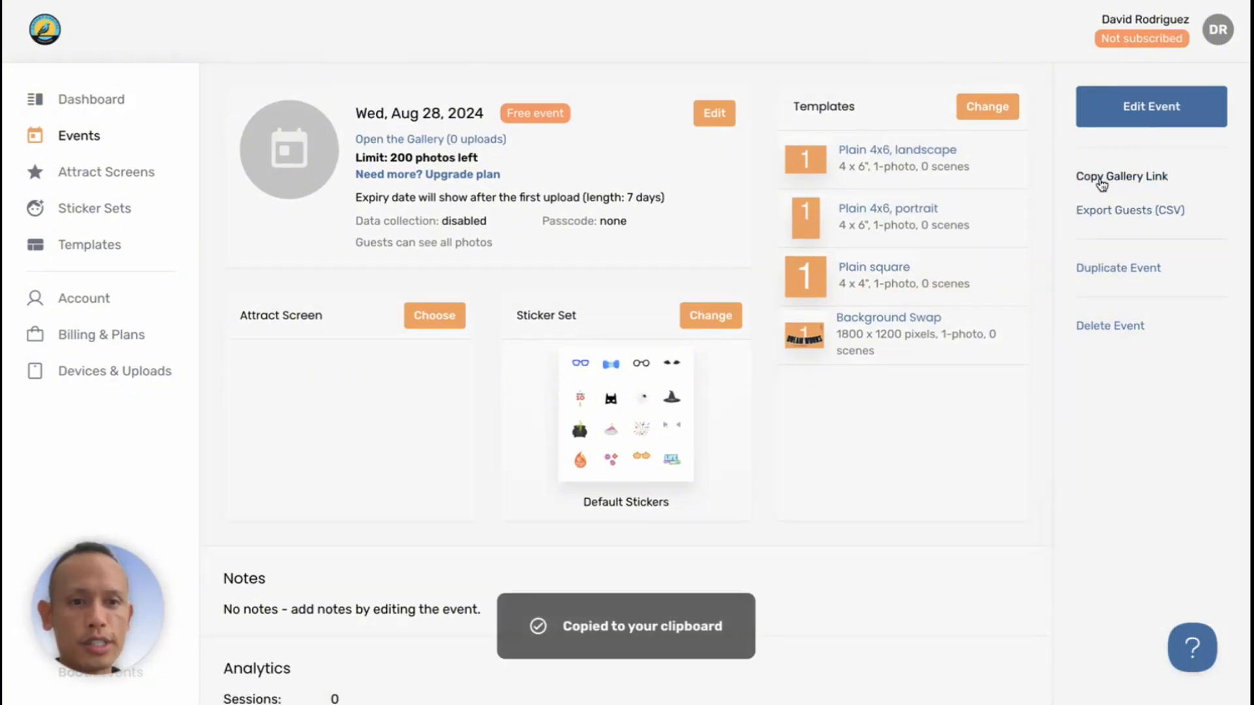
{"action": "scroll", "coordinate": [876, 442], "scroll_direction": "down", "scroll_amount": 5}
{"action": "scroll", "coordinate": [876, 442], "scroll_direction": "down", "scroll_amount": 2}
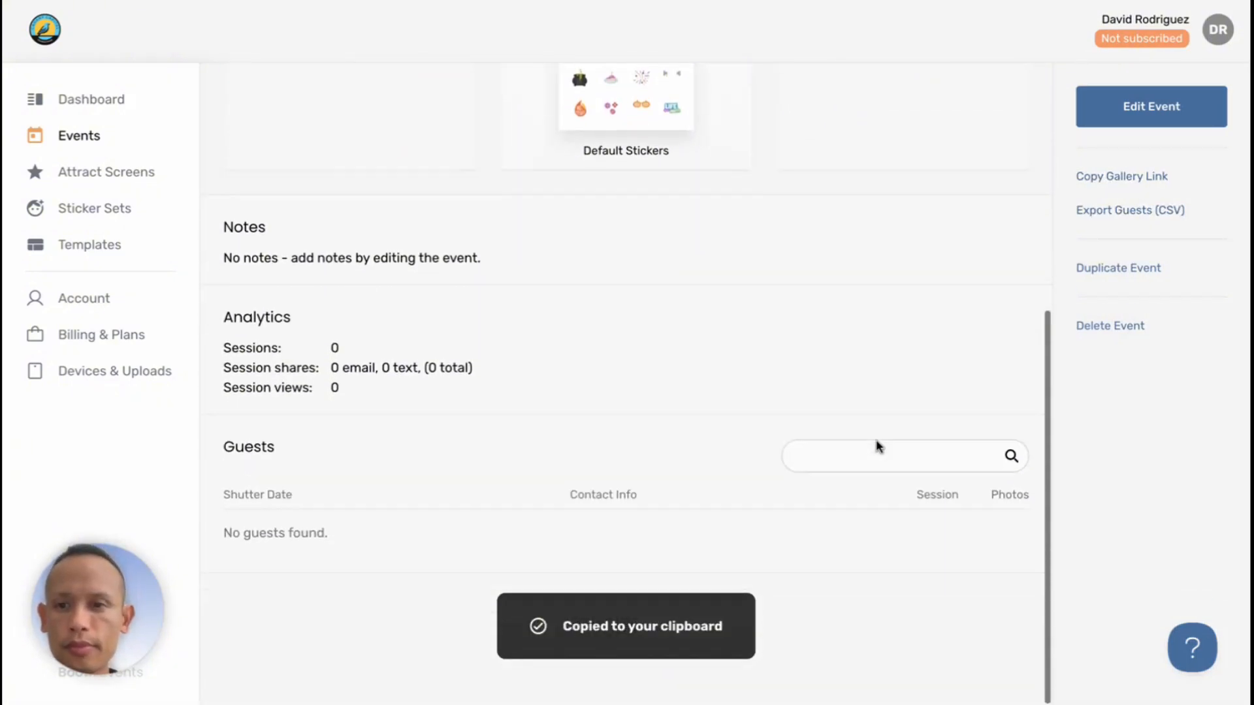
{"action": "scroll", "coordinate": [876, 441], "scroll_direction": "up", "scroll_amount": 10}
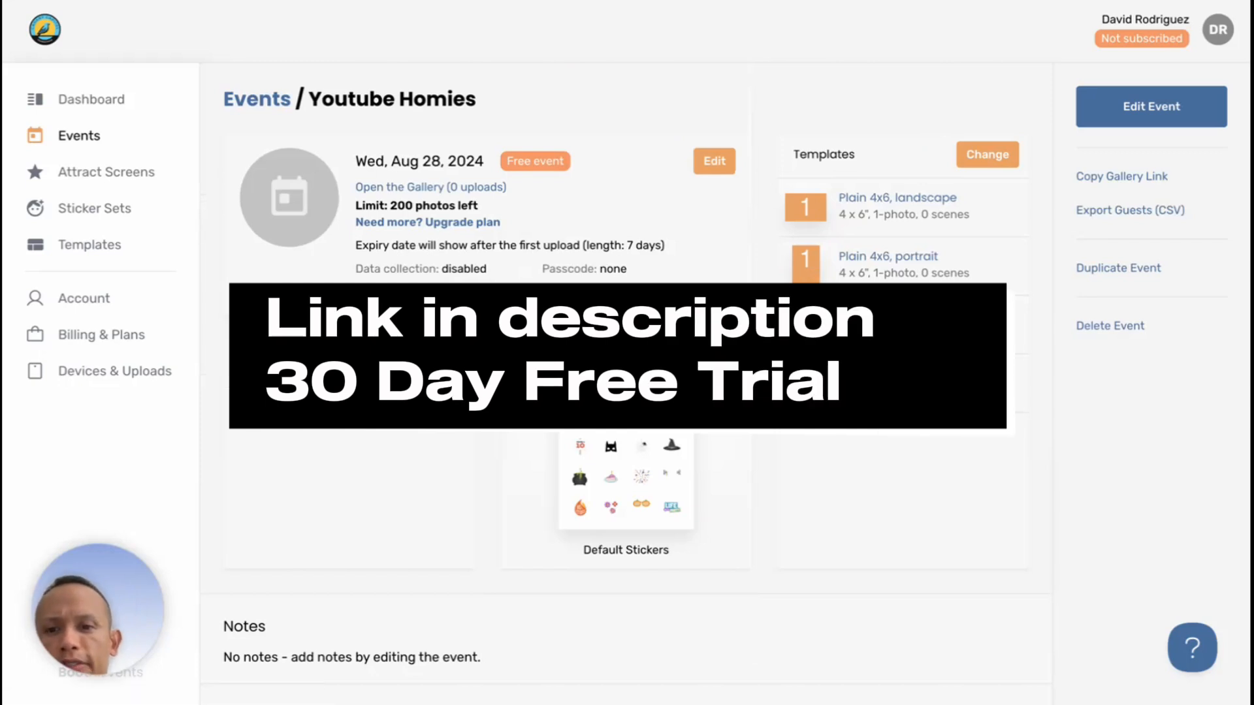